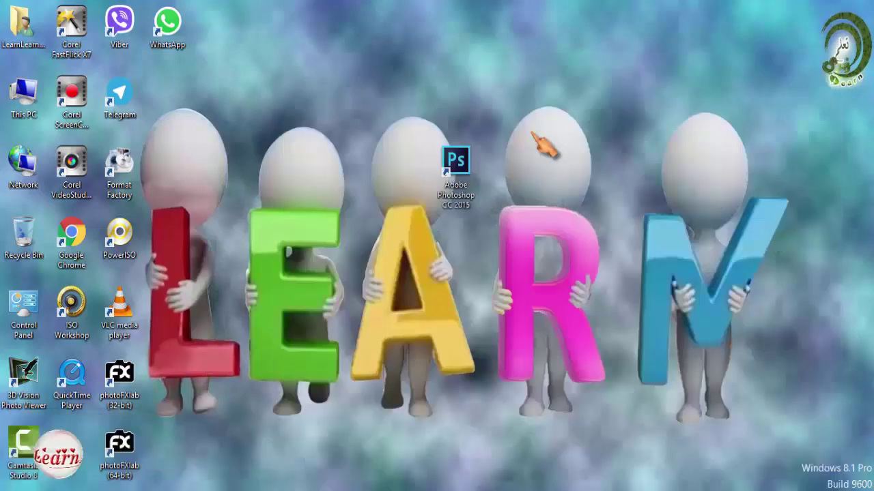
Launch Adobe Photoshop CC 2015 and open the underwater background photo in it from Windows Photo Viewer
double_click(456, 164)
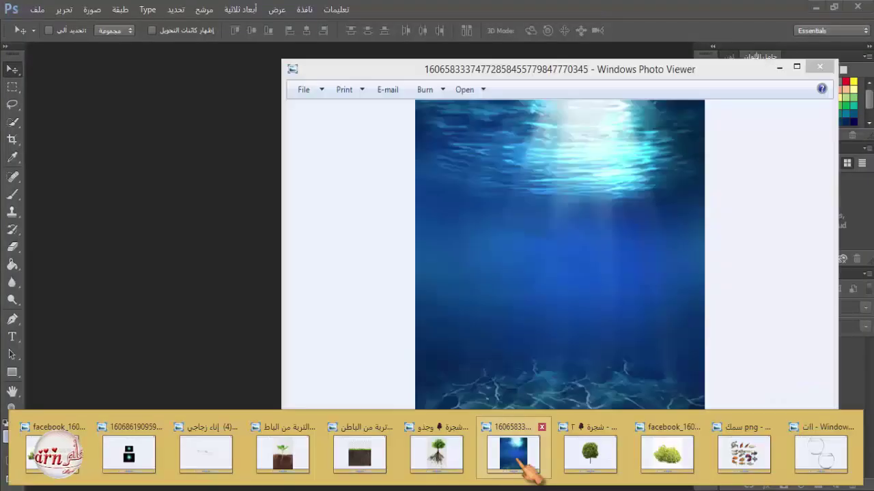
click(519, 447)
right_click(576, 267)
mouse_move(647, 278)
click(534, 321)
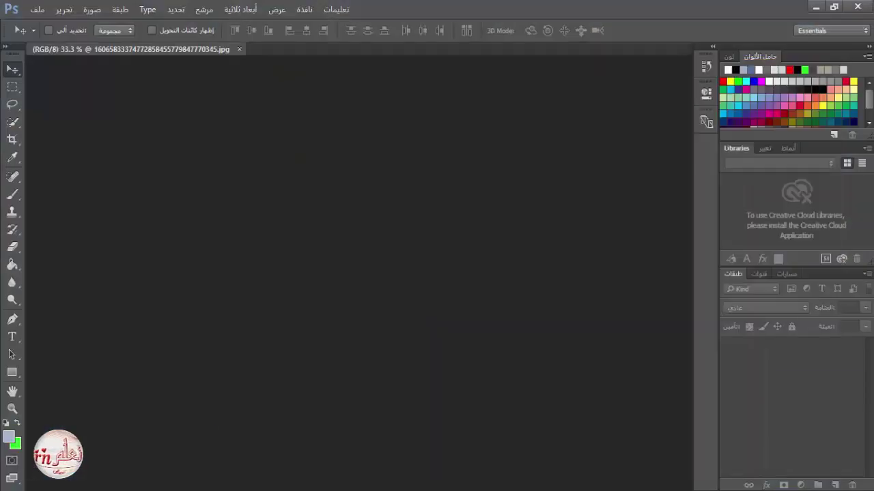
Switch to the Windows Photo Viewer window with the two glass fishbowls and open that PNG in Adobe Photoshop CC 2015
mouse_move(478, 486)
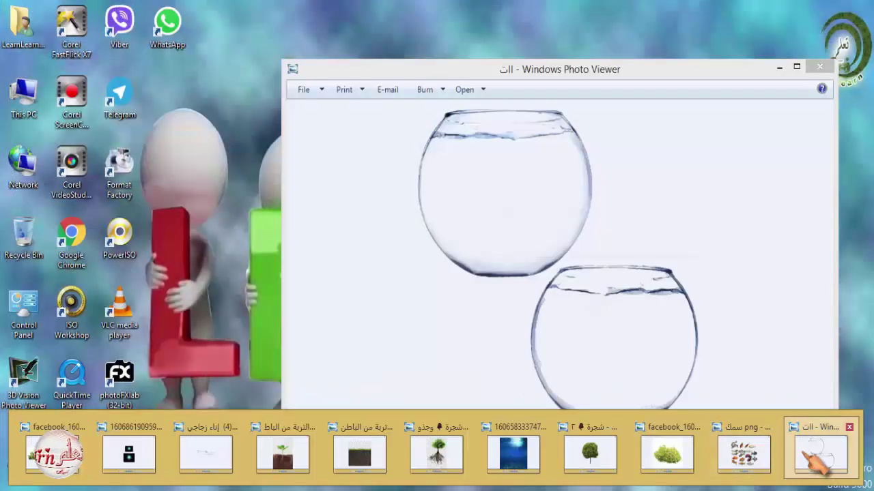
click(799, 443)
right_click(638, 313)
mouse_move(724, 320)
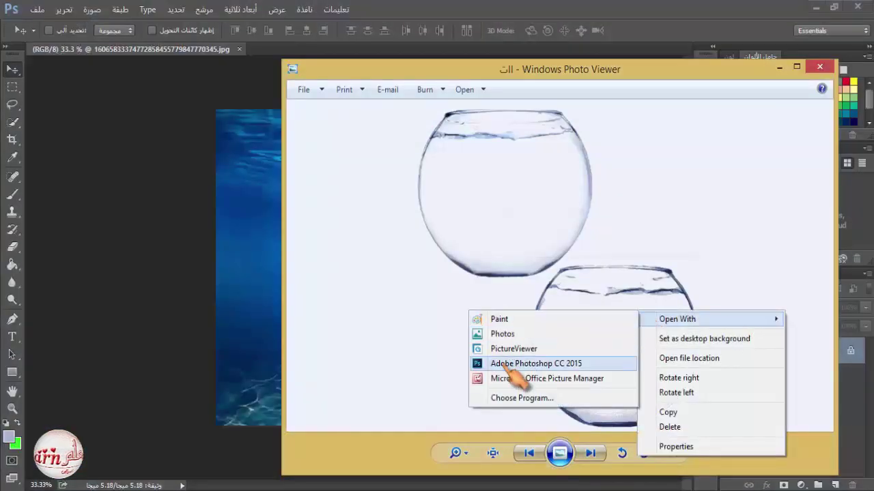
click(567, 361)
Select the lower-right fishbowl with a freehand Lasso outline drawn around it
click(12, 105)
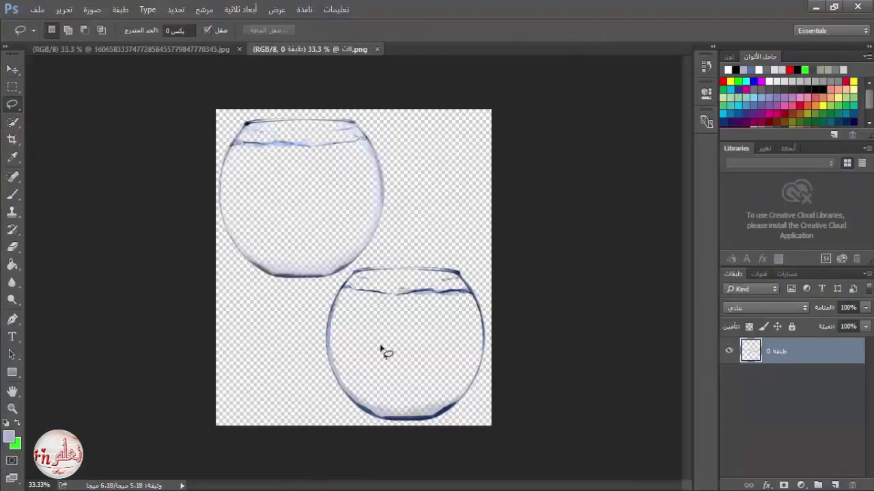
scroll(384, 294, up, 5)
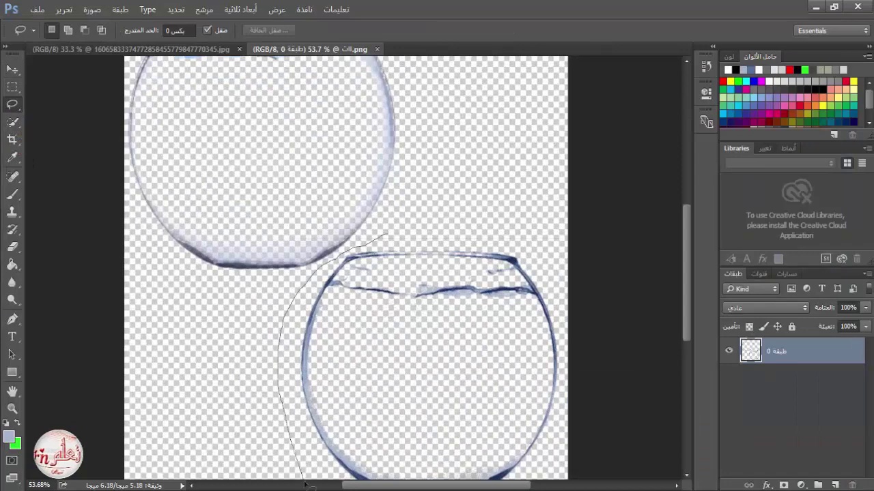
drag(470, 224, 387, 234)
scroll(415, 282, down, 1)
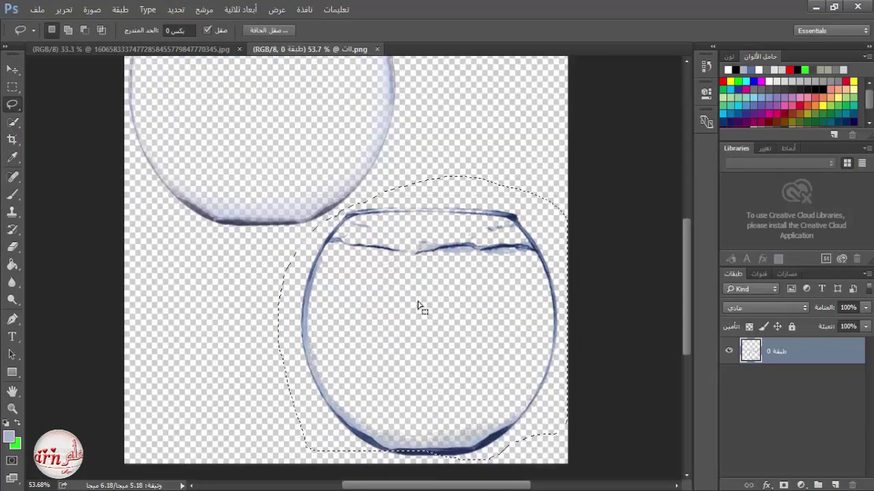
key(shift)
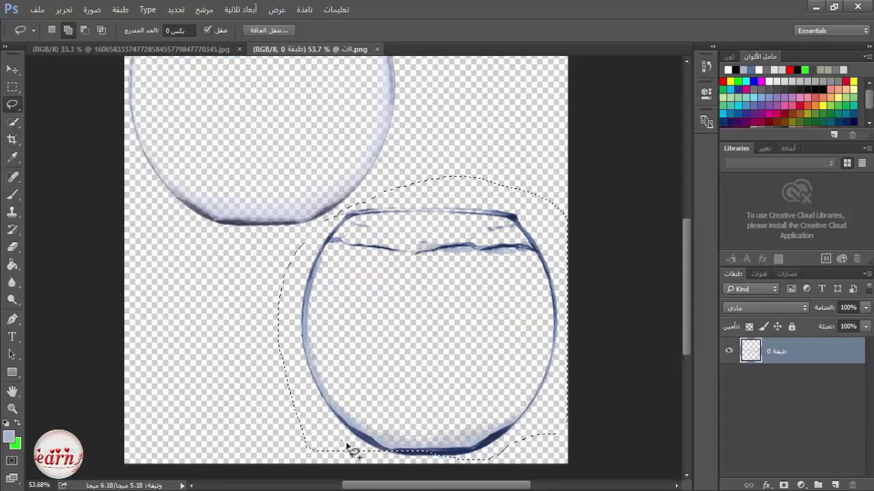
Place the selected fishbowl in the underwater image, centred just above the seabed, and close the fishbowl file
key(v)
mouse_move(346, 283)
mouse_down()
mouse_move(223, 66)
mouse_move(337, 232)
mouse_move(345, 271)
mouse_up()
click(335, 52)
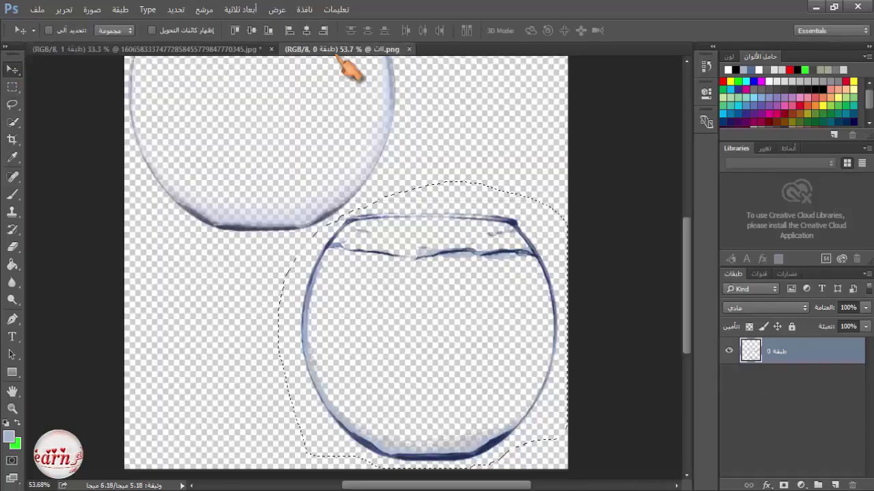
click(408, 50)
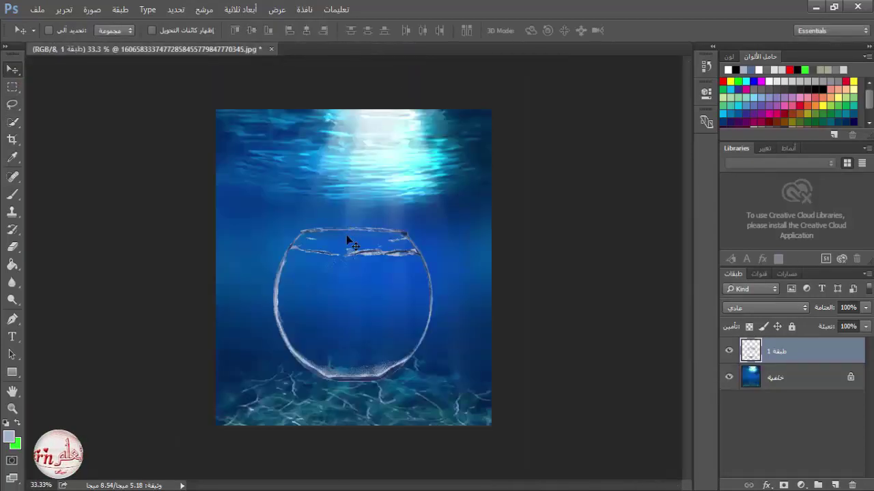
drag(346, 238, 372, 307)
Open the broken-glass edge image from Windows Photo Viewer in Photoshop and bring it into the underwater composition over the bowl
click(255, 489)
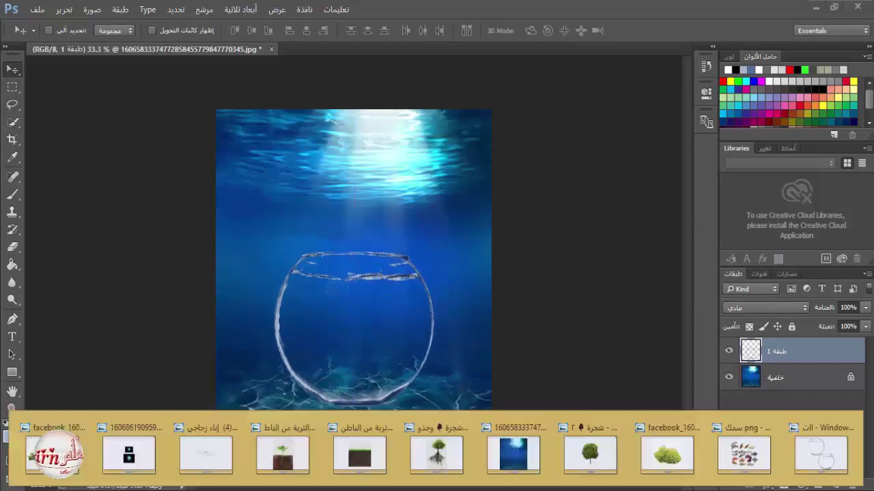
click(206, 454)
right_click(502, 287)
mouse_move(532, 306)
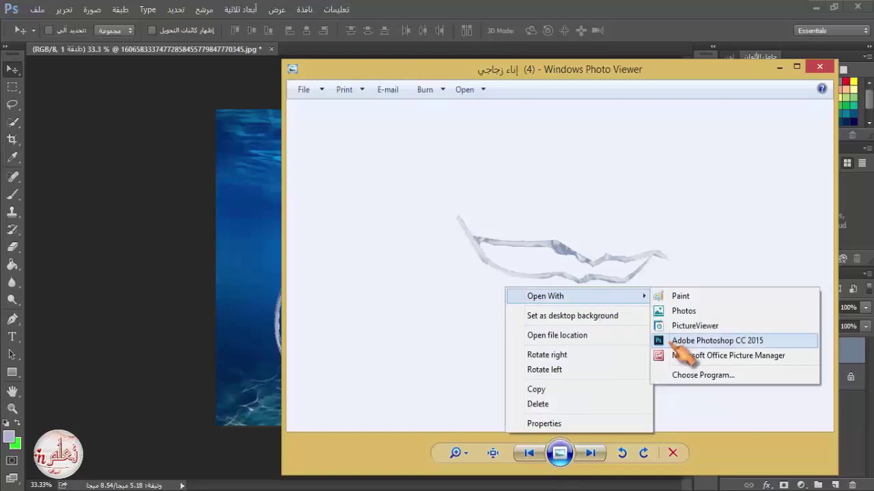
click(587, 331)
drag(350, 271, 361, 301)
Scale the broken-glass edge to 31.46% with Free Transform and fit it across the upper half of the bowl
click(64, 10)
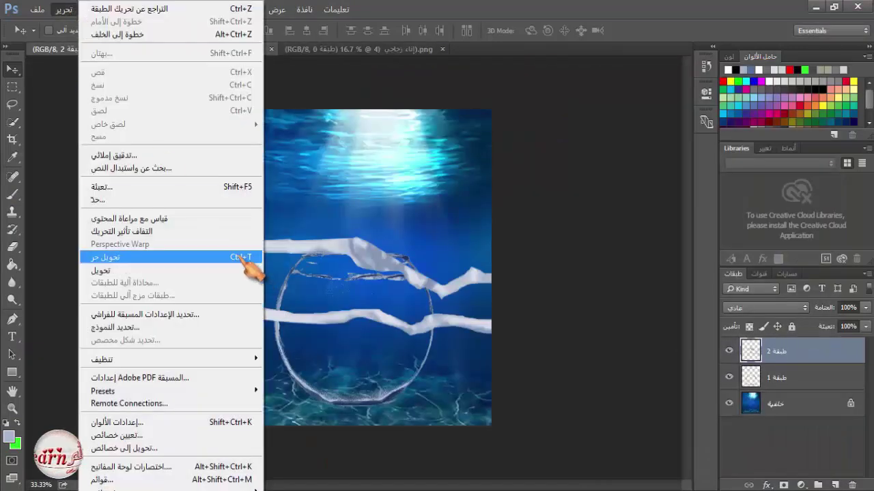
click(251, 253)
drag(138, 181, 376, 260)
drag(445, 301, 348, 303)
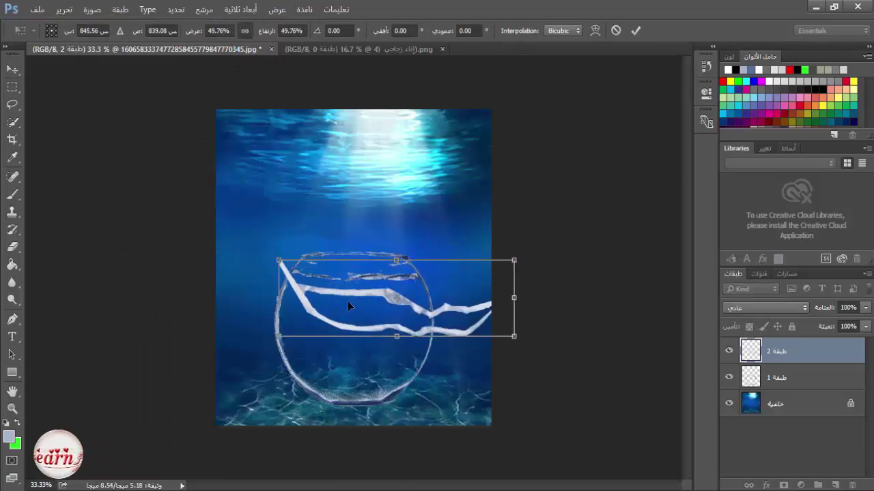
drag(514, 336, 427, 308)
scroll(387, 329, up, 8)
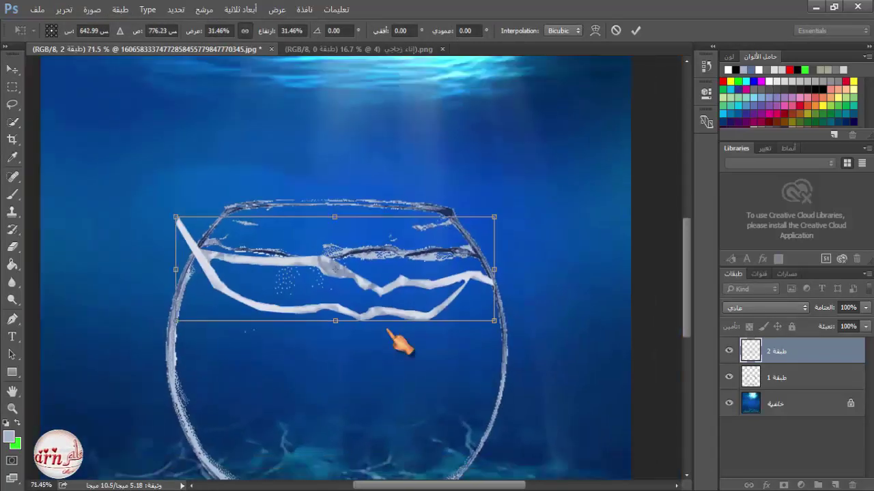
drag(686, 298, 686, 319)
drag(303, 216, 312, 265)
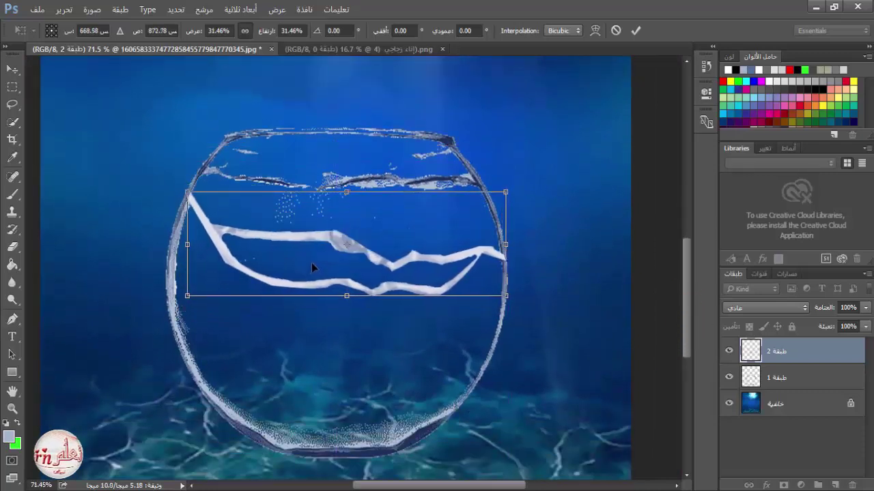
click(636, 30)
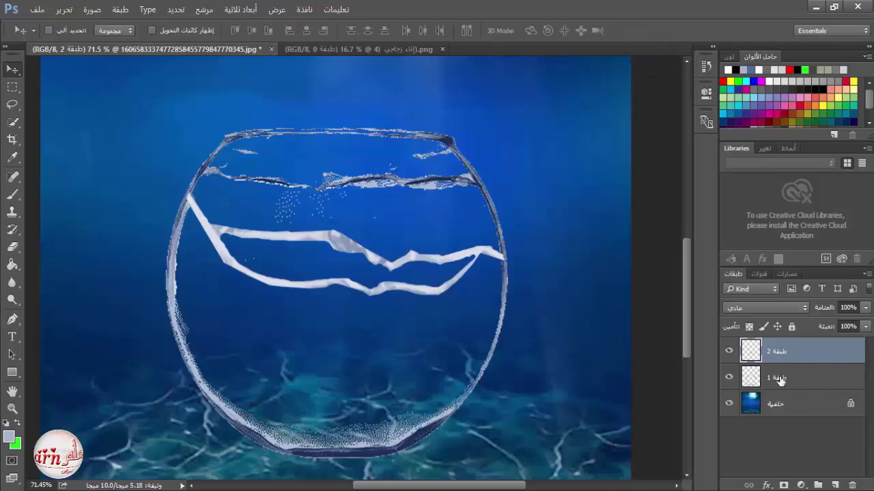
Add a layer mask to the bowl layer and set up a soft black 51 px brush at 100% opacity
click(780, 380)
click(783, 485)
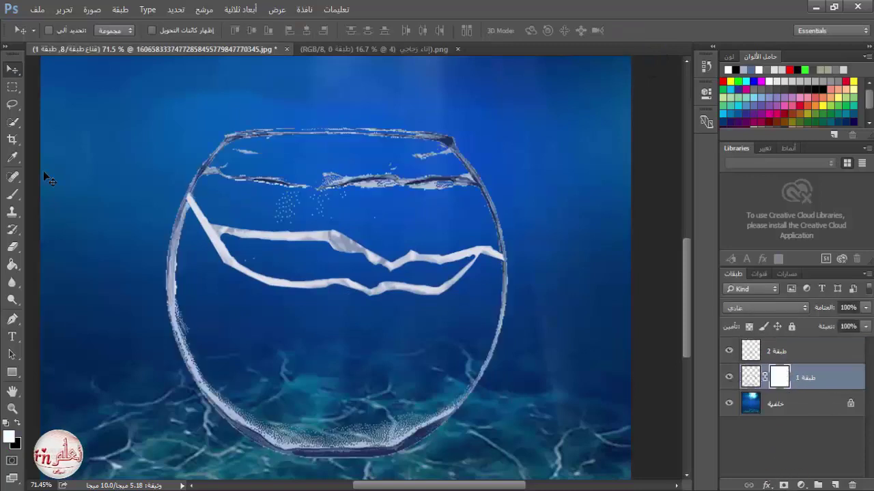
click(13, 194)
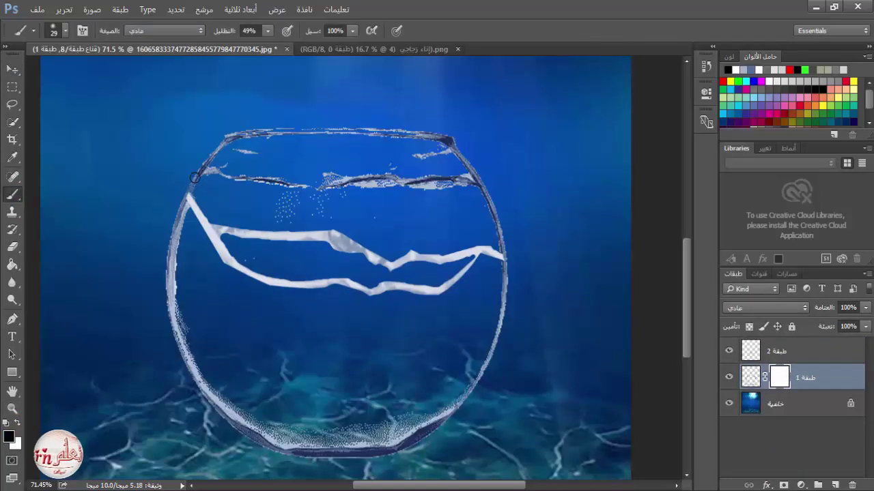
right_click(217, 187)
click(268, 31)
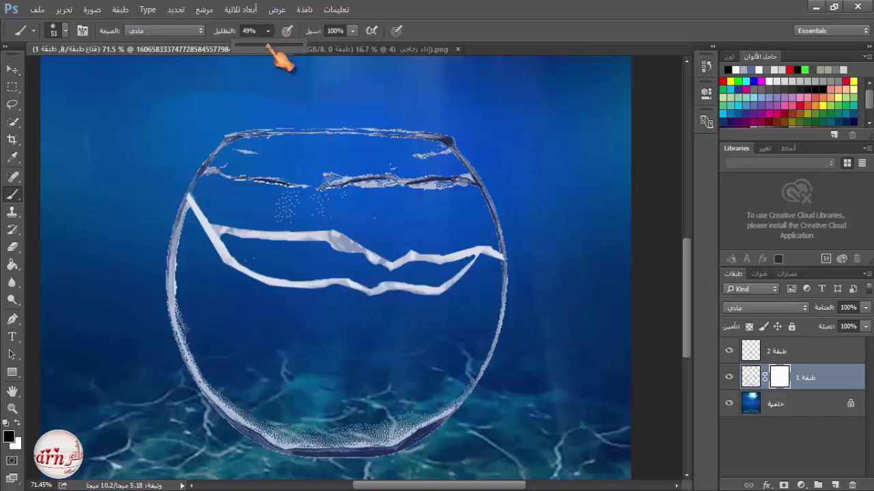
drag(273, 47, 324, 55)
Mask out the bowl's sides and rim above the broken edge, enlarging the brush to 139 px for the large area
click(194, 189)
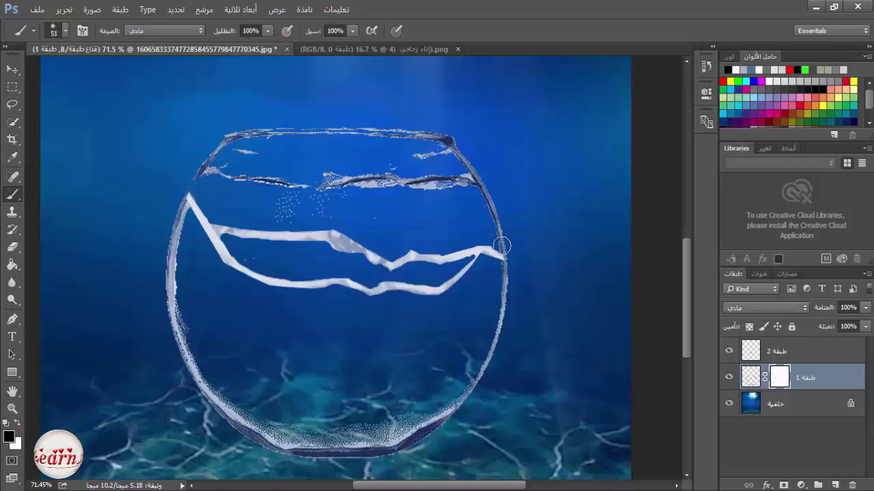
drag(499, 228, 486, 199)
right_click(498, 182)
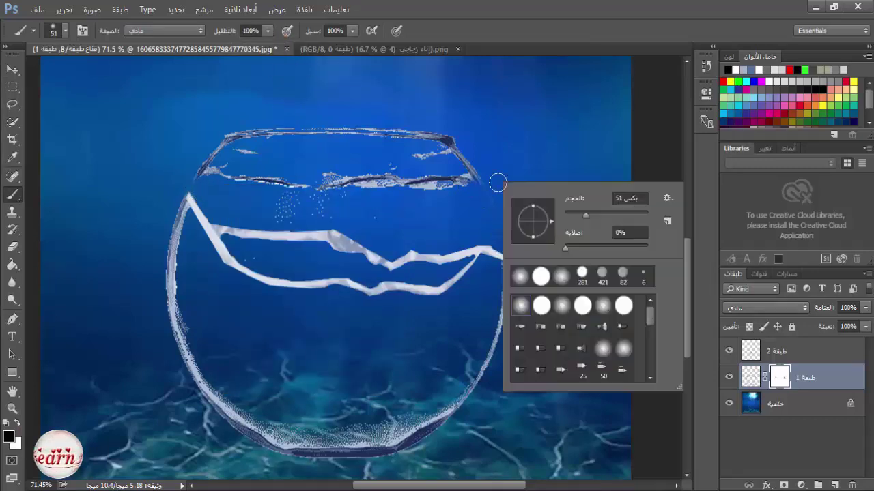
click(620, 214)
mouse_move(377, 199)
mouse_down()
mouse_move(298, 209)
mouse_move(198, 156)
mouse_move(420, 140)
mouse_up()
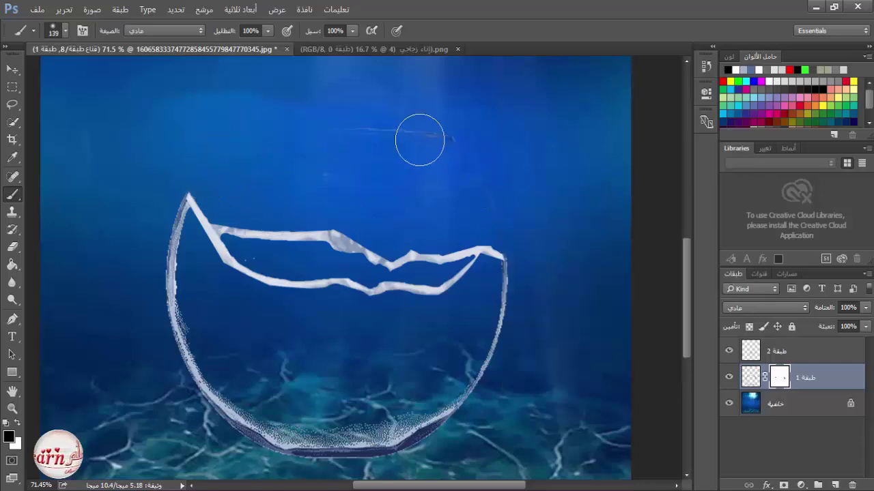
scroll(544, 233, down, 2)
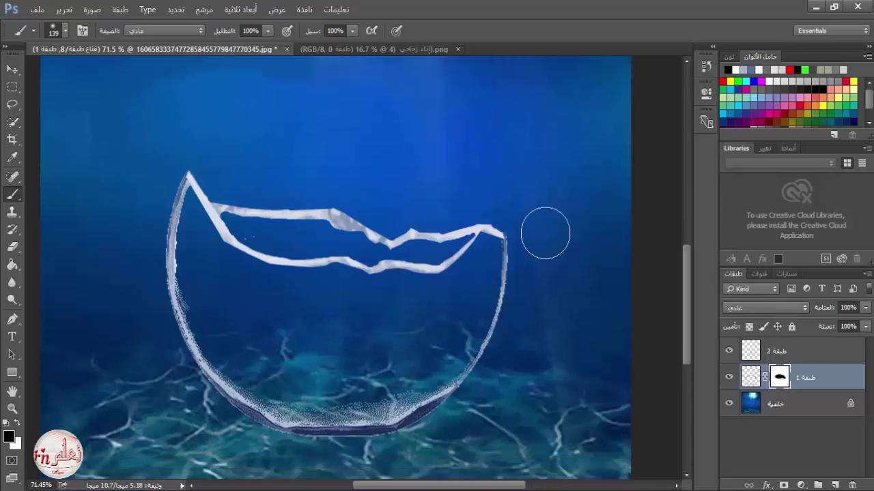
Add a Hue/Saturation adjustment above the broken-glass edge layer and clip it to that layer
click(762, 360)
click(800, 485)
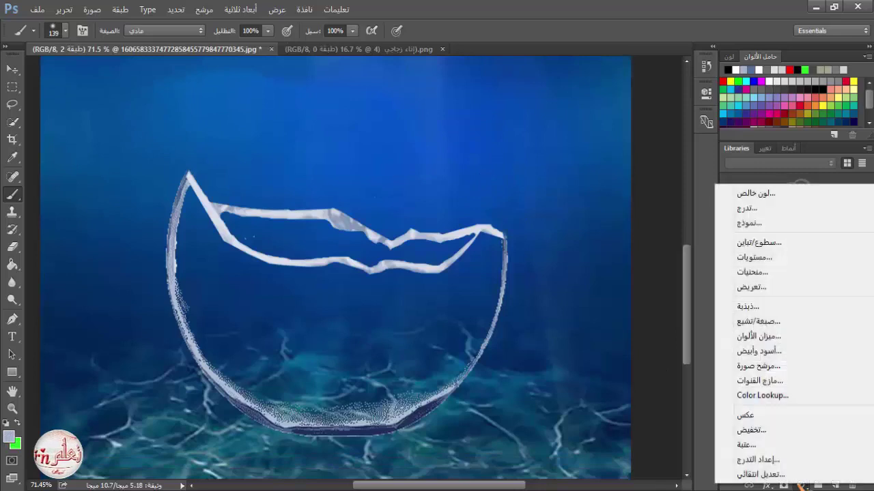
click(765, 321)
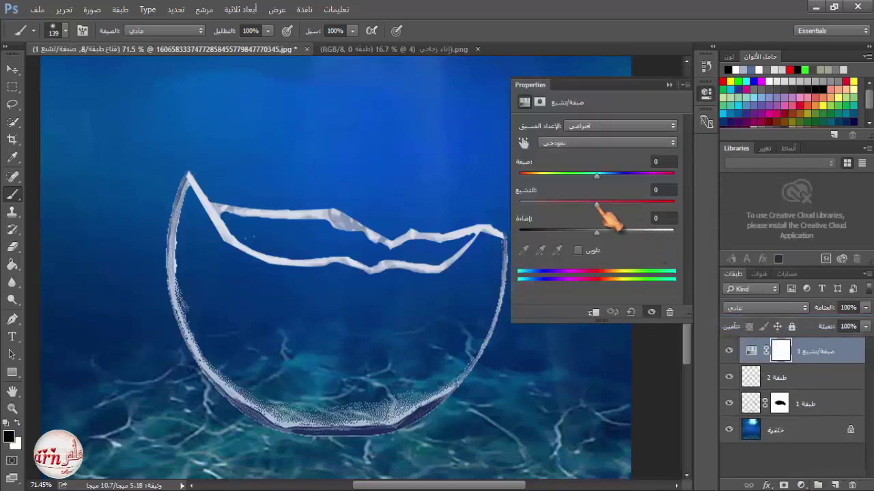
click(593, 313)
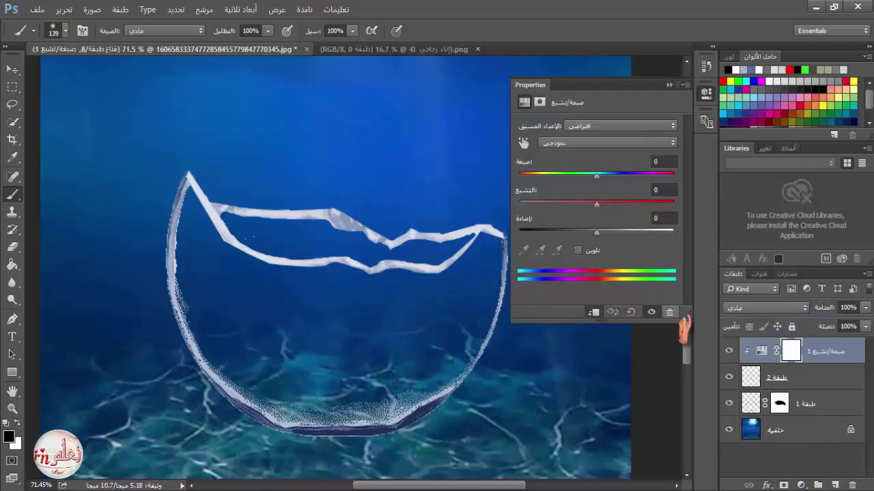
Try restricting the Hue/Saturation adjustment to the blue range with the add-to-sample eyedropper
click(554, 143)
click(564, 200)
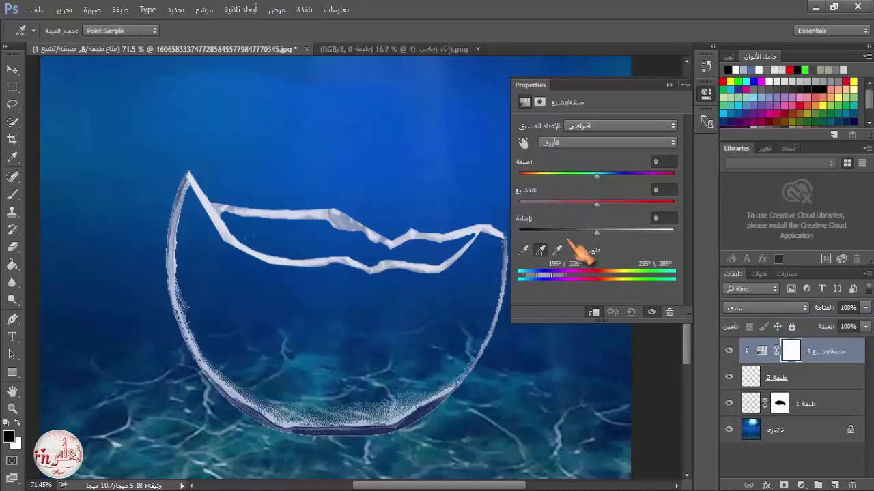
click(540, 251)
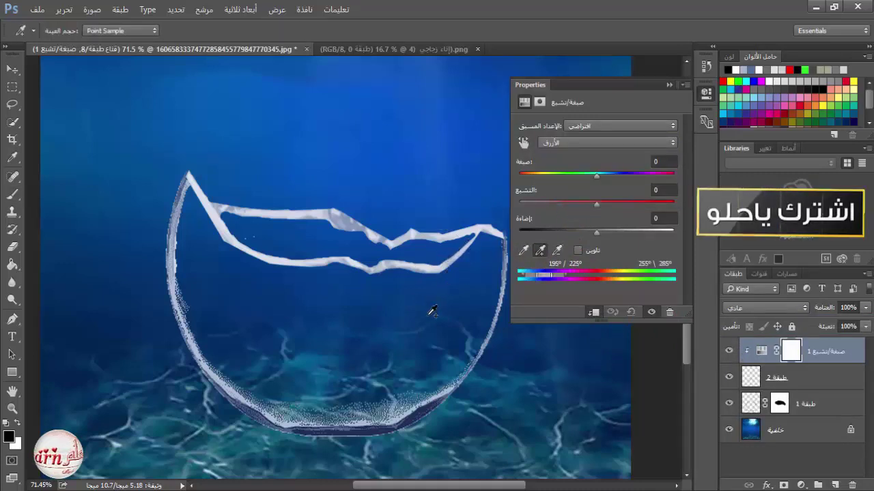
Colorize the broken-glass edge with hue 207, saturation 55 and lightness -12
click(588, 250)
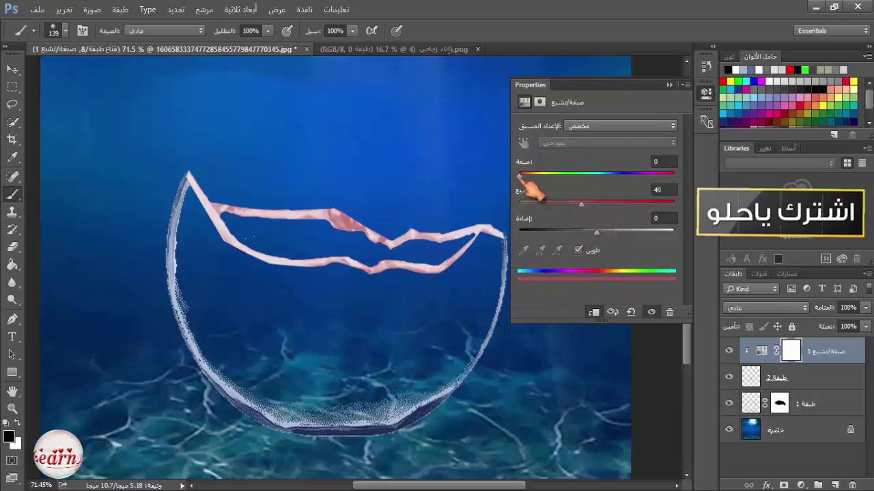
drag(519, 176, 608, 177)
drag(596, 233, 584, 232)
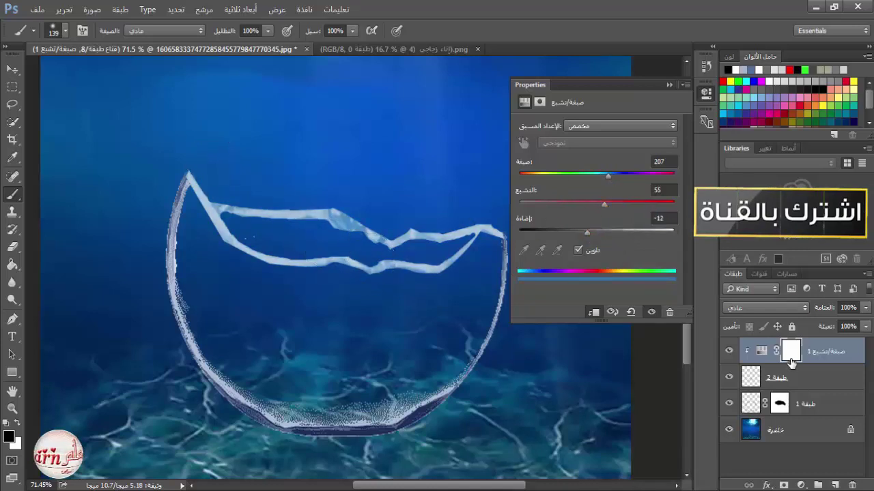
Add a layer mask to the broken-glass edge layer and undo the brush stroke painted on it with the oversized brush
click(757, 377)
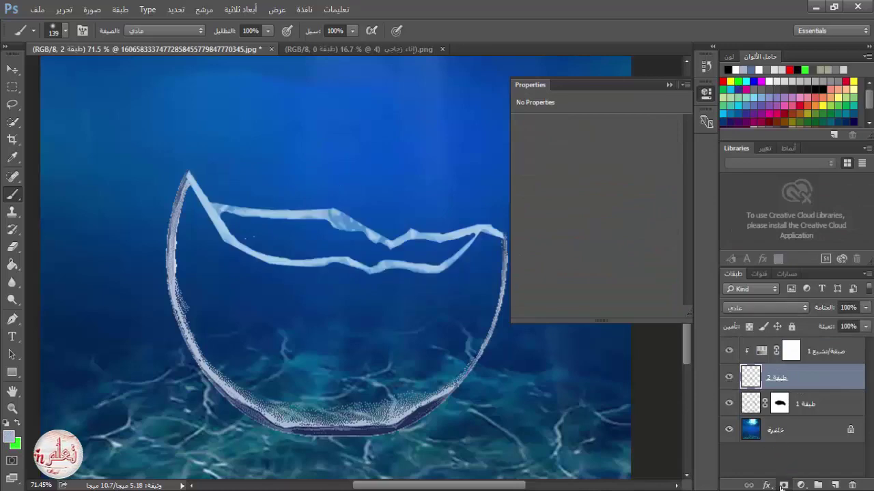
click(783, 486)
click(706, 92)
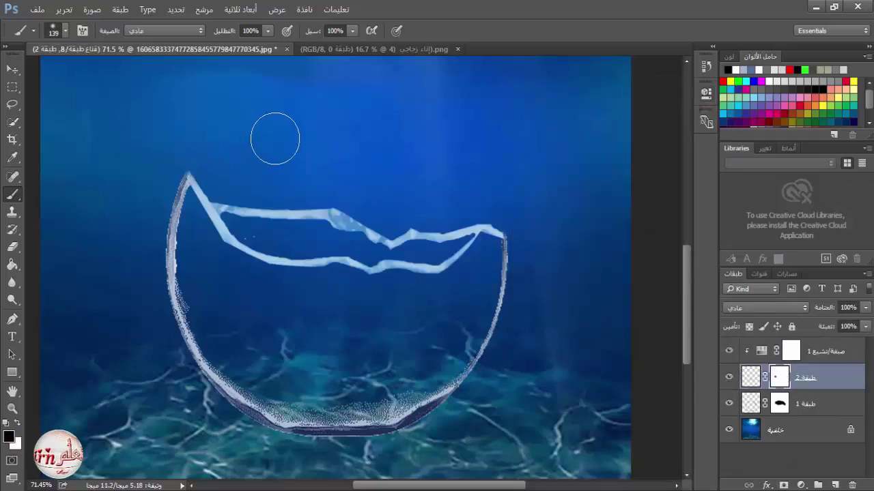
click(706, 67)
click(665, 81)
click(706, 66)
Reduce the brush to 48 px and soften the broken edge's upper-left tip on the layer mask
right_click(360, 159)
drag(471, 192, 442, 192)
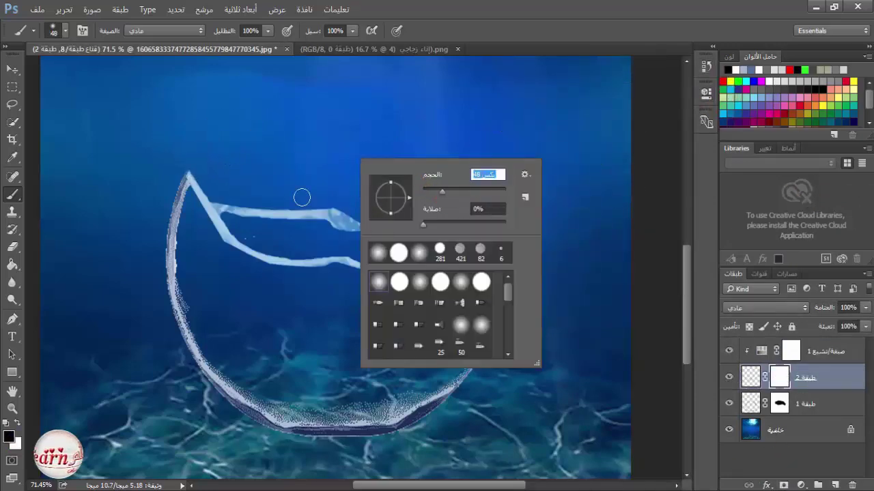
click(196, 163)
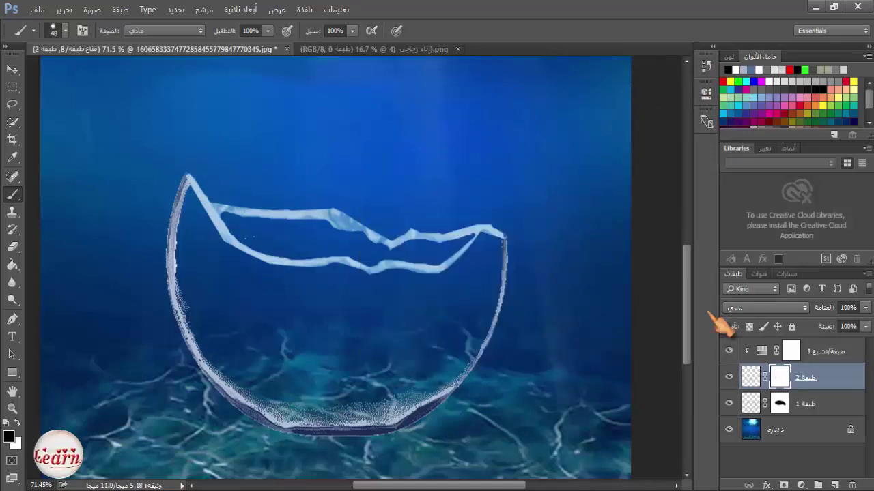
Stretch the broken-glass edge layer to 101.29% width with Free Transform so its tip meets the bowl's rim
click(779, 403)
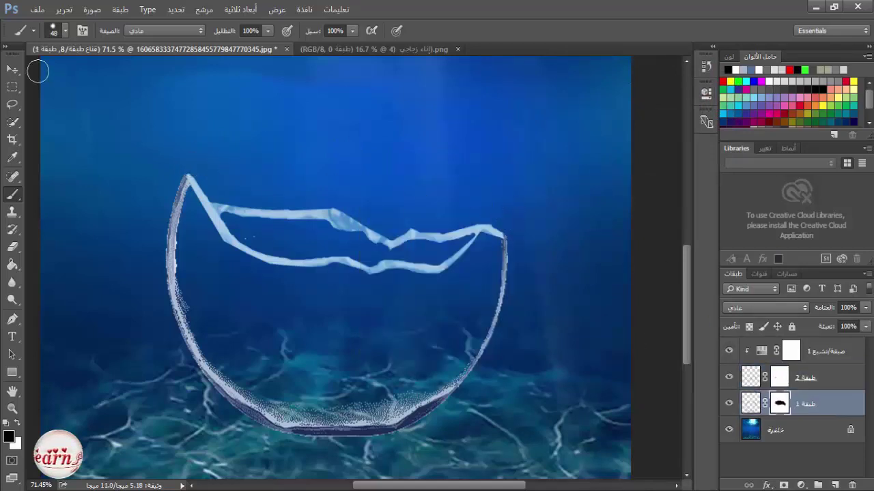
click(12, 69)
click(751, 376)
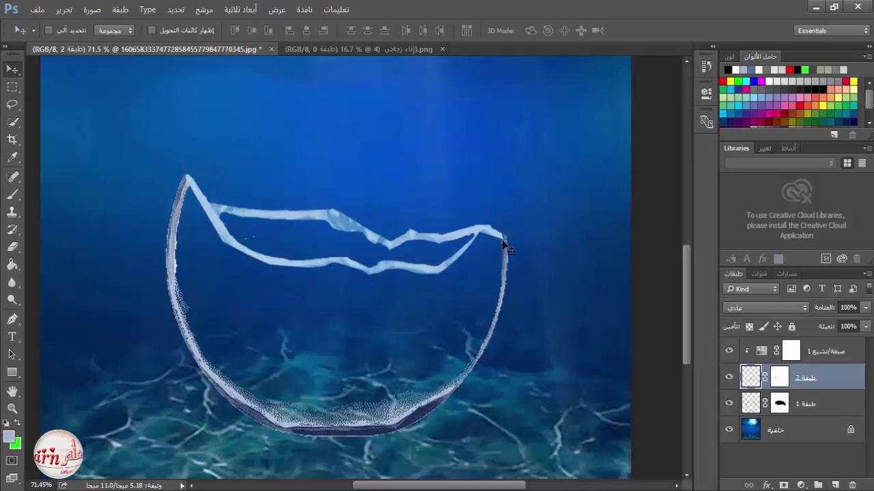
click(64, 10)
click(156, 167)
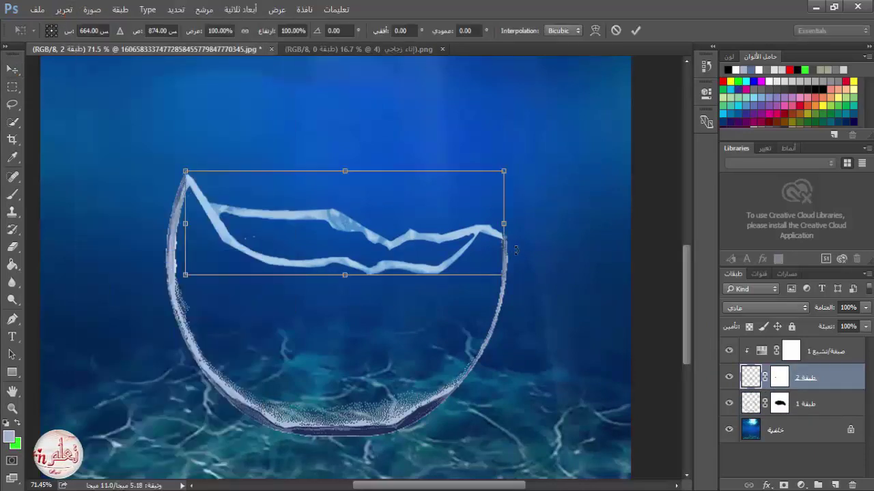
drag(505, 272, 508, 273)
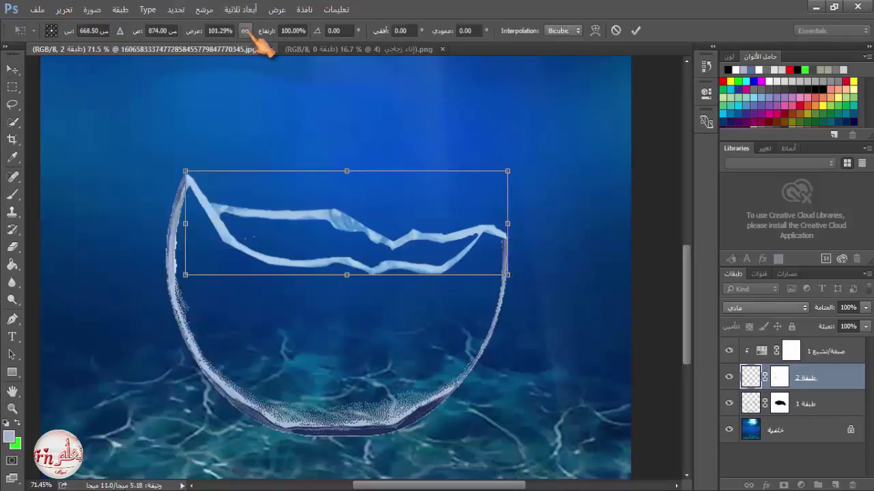
click(246, 31)
click(637, 32)
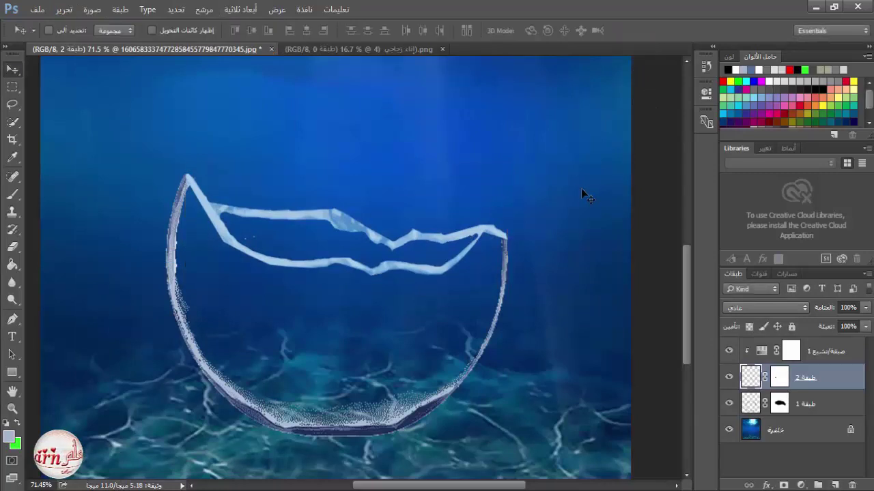
Touch up the broken edge's far-end tip on its layer mask with the 48 px brush, and make the bowl layer's mask active
click(778, 380)
click(12, 195)
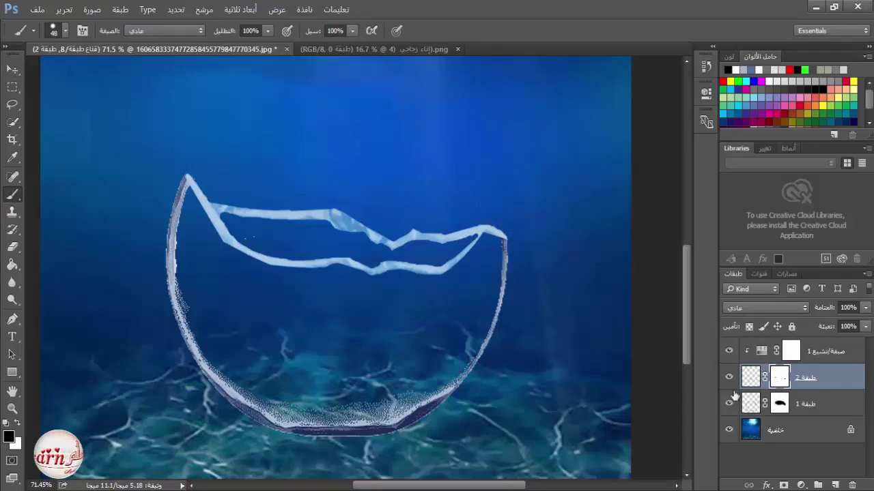
click(779, 404)
scroll(307, 197, down, 2)
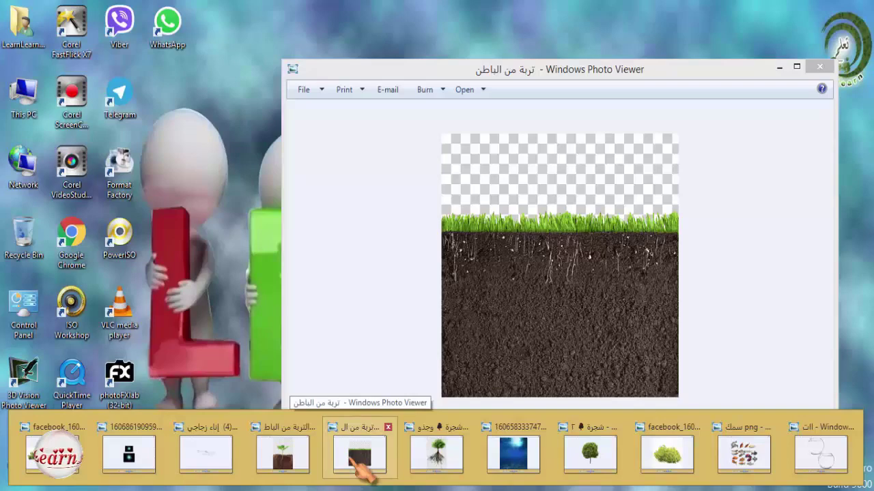
Switch to Windows Photo Viewer and open the grass-and-soil image تربة من الباطن in Photoshop
click(361, 453)
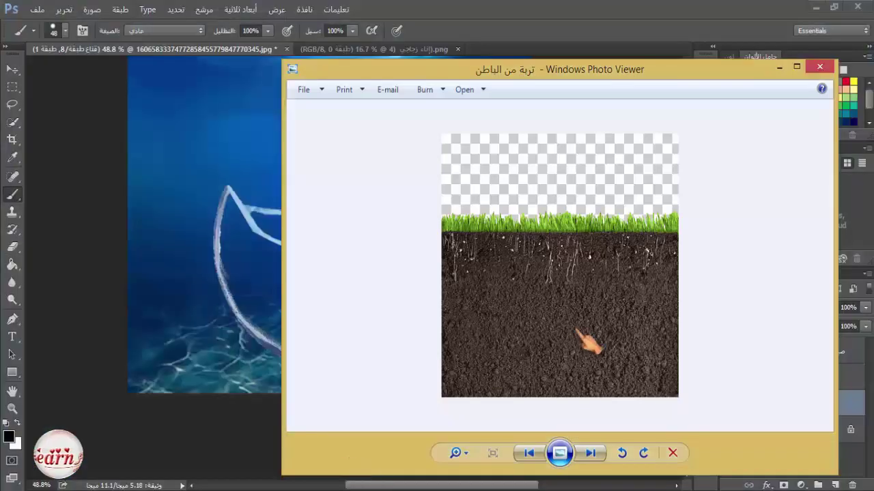
right_click(587, 341)
mouse_move(635, 337)
click(519, 382)
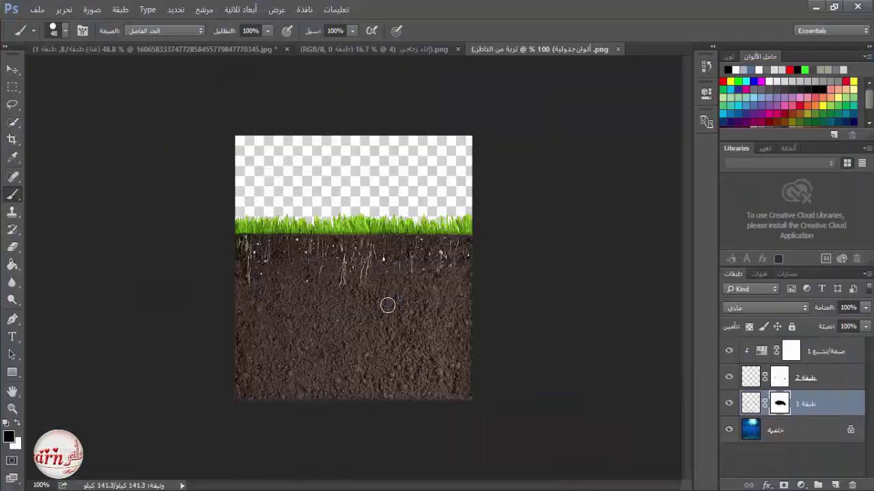
Copy the lower part of the soil into the underwater composite with a rectangular selection, and close both source images
click(12, 87)
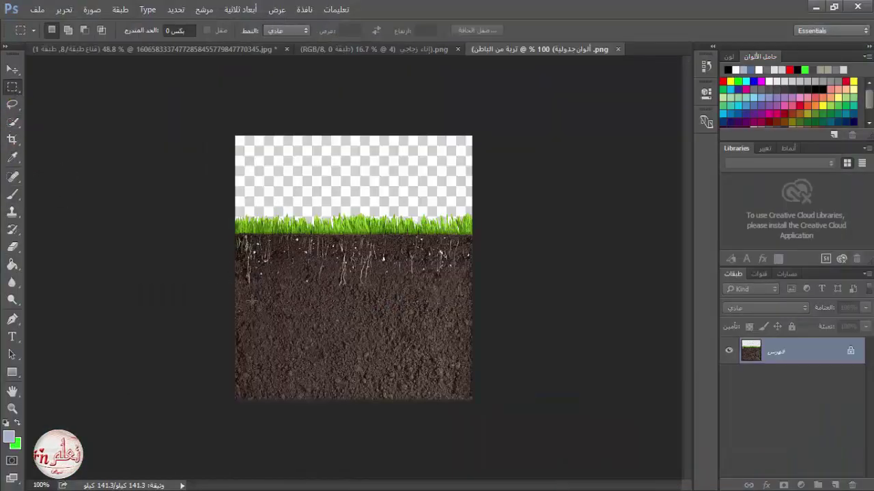
drag(235, 278, 471, 396)
click(12, 69)
mouse_move(337, 320)
mouse_down()
mouse_move(256, 58)
mouse_move(316, 288)
mouse_up()
click(377, 51)
click(443, 50)
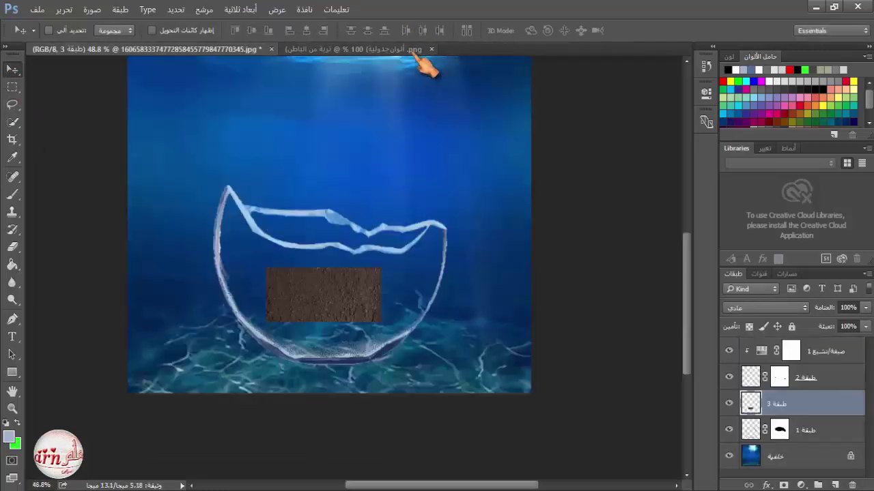
click(415, 50)
click(260, 51)
Free-transform the soil piece to 204.62% width and 177.84% height so it covers the lower half of the bowl
click(64, 9)
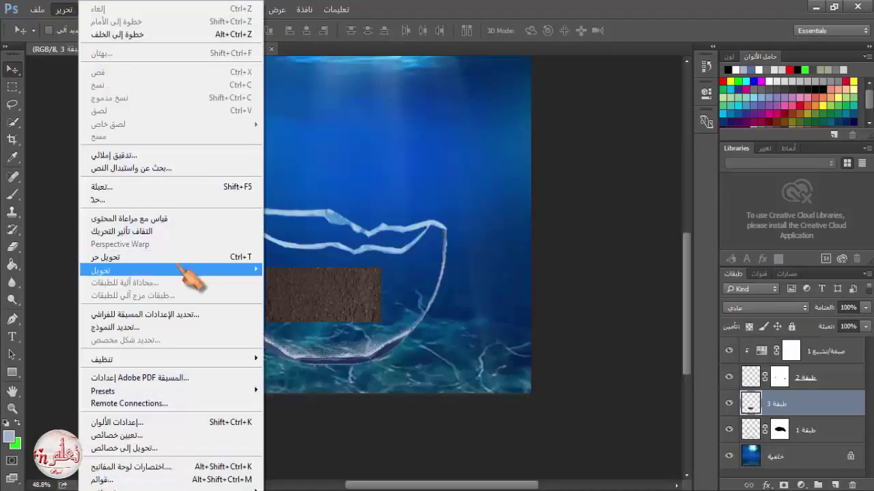
click(179, 257)
drag(380, 296, 447, 295)
drag(357, 322, 357, 364)
drag(267, 316, 212, 316)
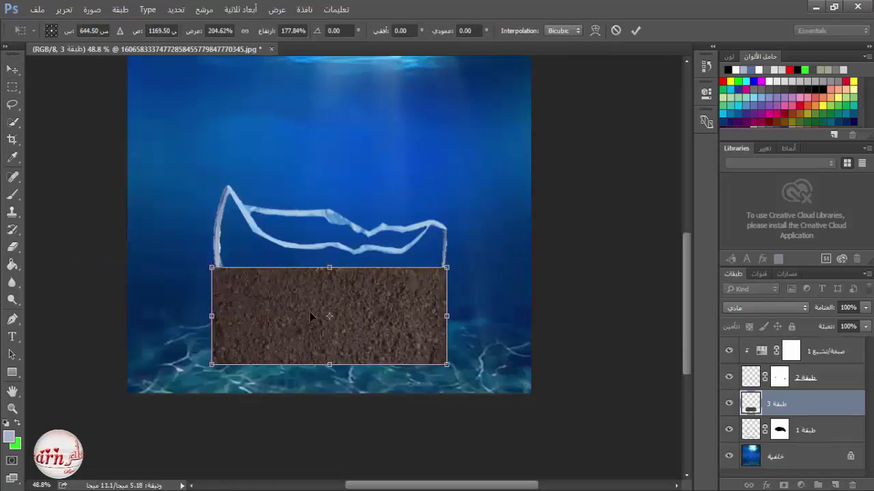
Lower the soil layer's opacity to 37% and narrow the soil to 190.49% width to fit the bowl's sides
click(865, 308)
drag(864, 324, 822, 323)
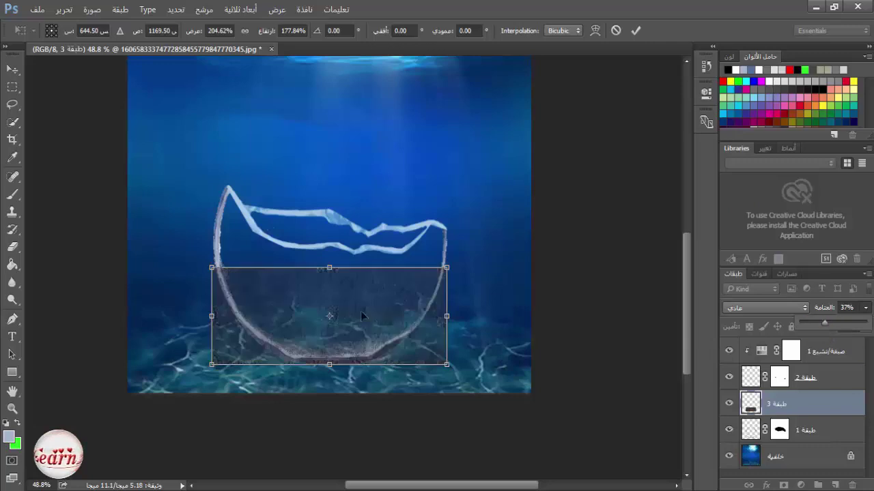
drag(211, 314, 219, 314)
drag(333, 362, 333, 364)
drag(447, 316, 439, 321)
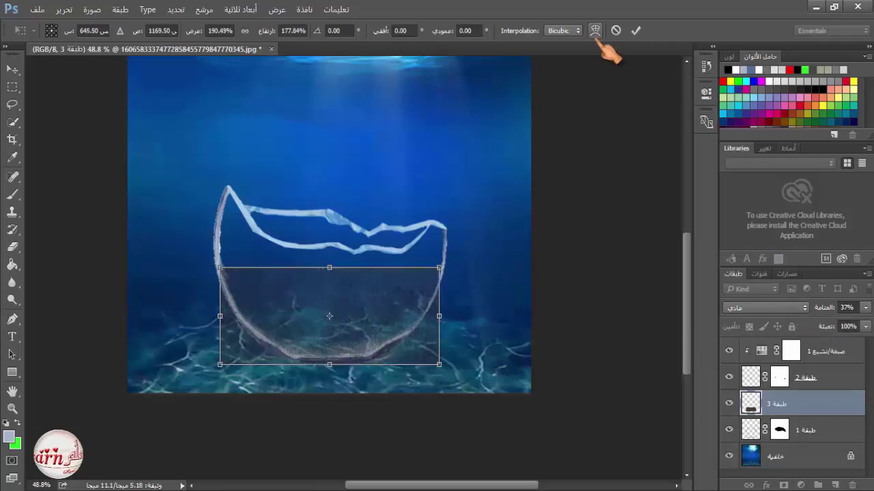
click(635, 30)
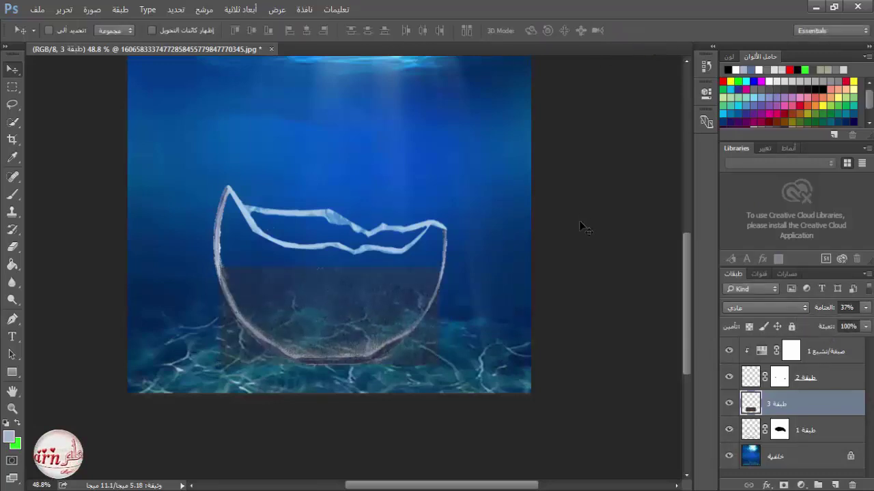
Add a layer mask to the soil from the bowl layer's outline and invert the mask
ctrl+click(751, 430)
click(783, 485)
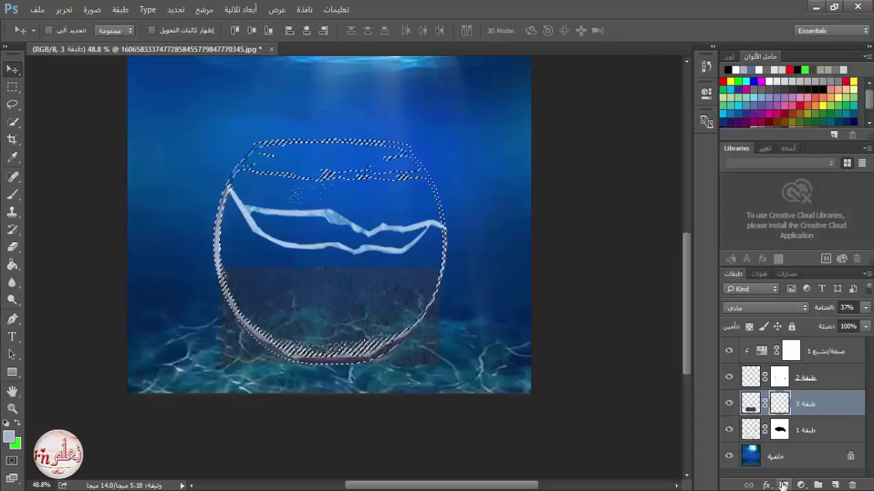
click(92, 10)
mouse_move(186, 46)
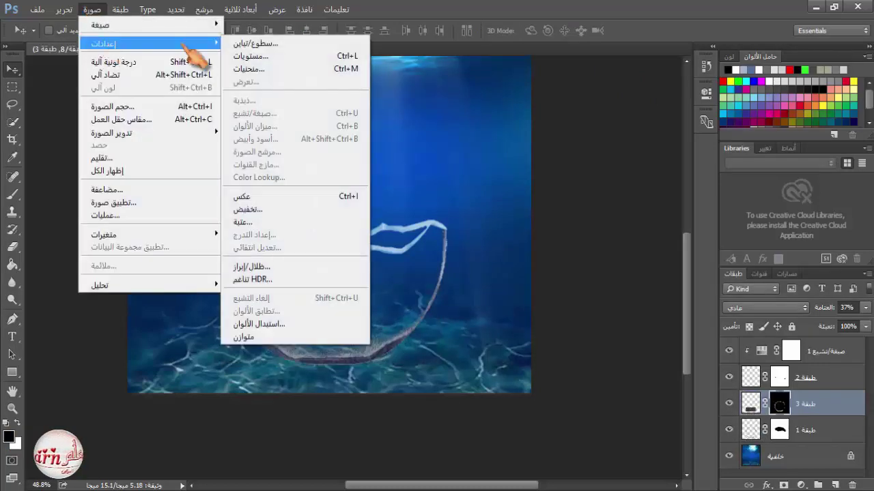
click(362, 196)
Restore the soil layer's opacity to 100% and paint out the soil outside the bowl on its mask with the 48 px brush
click(865, 308)
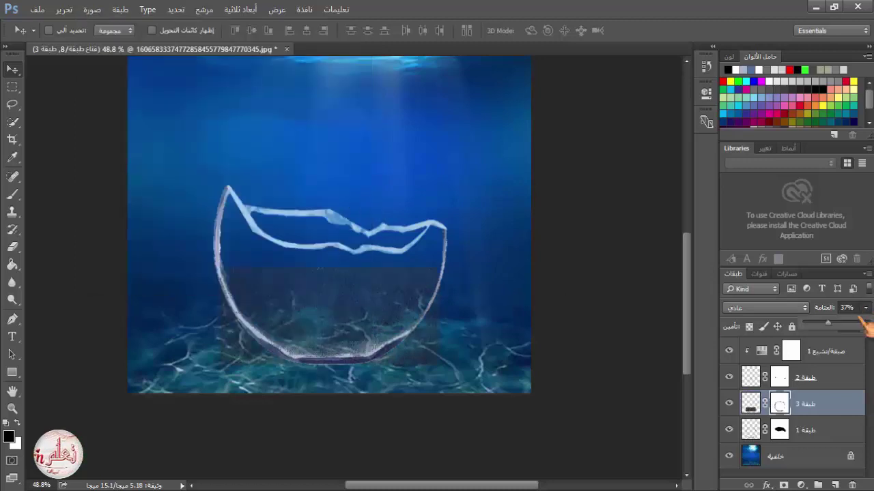
drag(826, 322, 867, 322)
scroll(334, 363, up, 5)
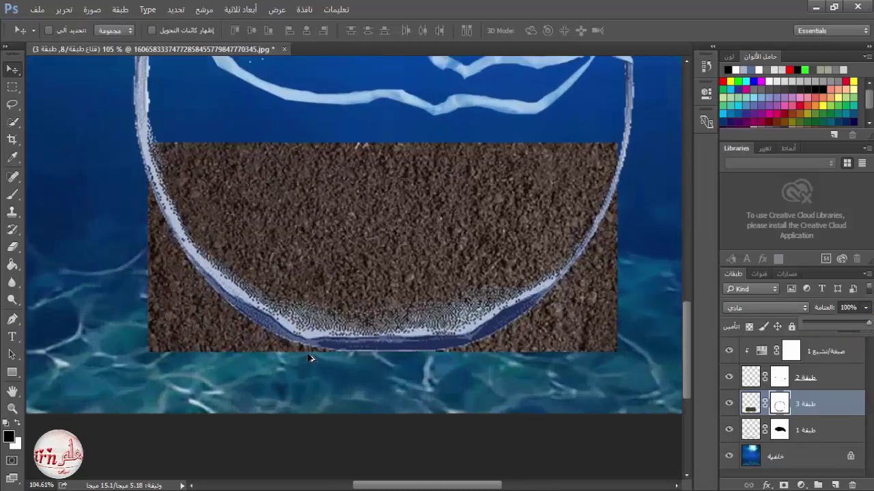
click(778, 406)
click(12, 195)
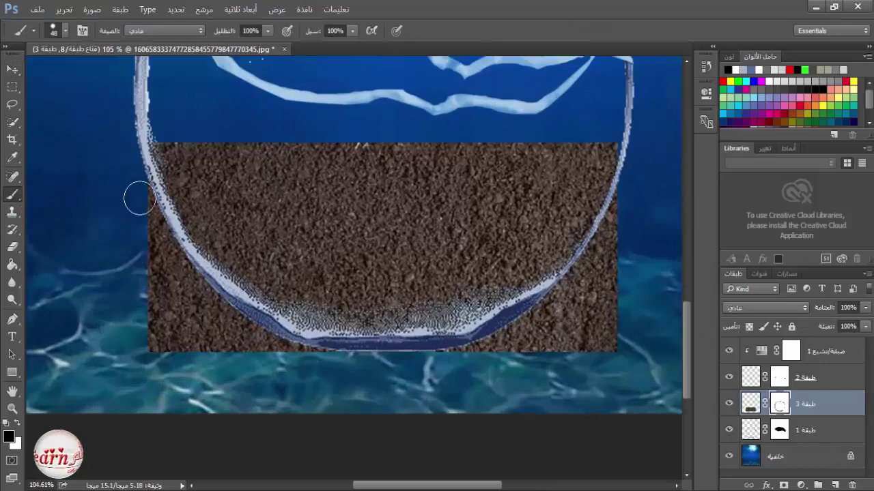
mouse_move(136, 195)
mouse_down()
mouse_move(172, 250)
mouse_move(267, 339)
mouse_move(332, 366)
mouse_move(155, 274)
mouse_move(204, 348)
mouse_move(505, 340)
mouse_move(579, 282)
mouse_move(625, 219)
mouse_move(613, 310)
mouse_up()
scroll(437, 324, down, 4)
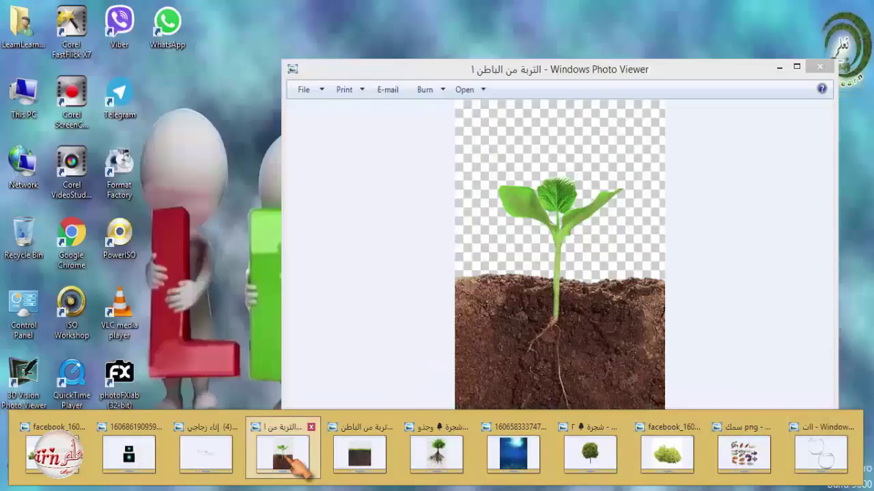
Switch to Windows Photo Viewer and open the seedling-in-soil image in Photoshop
click(283, 451)
right_click(499, 334)
mouse_move(539, 341)
click(679, 386)
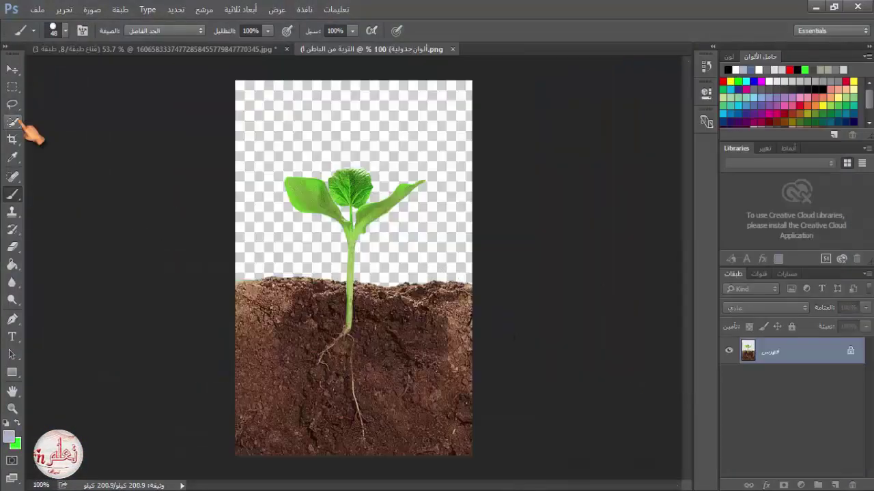
Copy the soil and root area below the seedling's leaves into the composite with a rectangular selection, and close the source image
click(13, 86)
drag(235, 279, 478, 459)
click(12, 69)
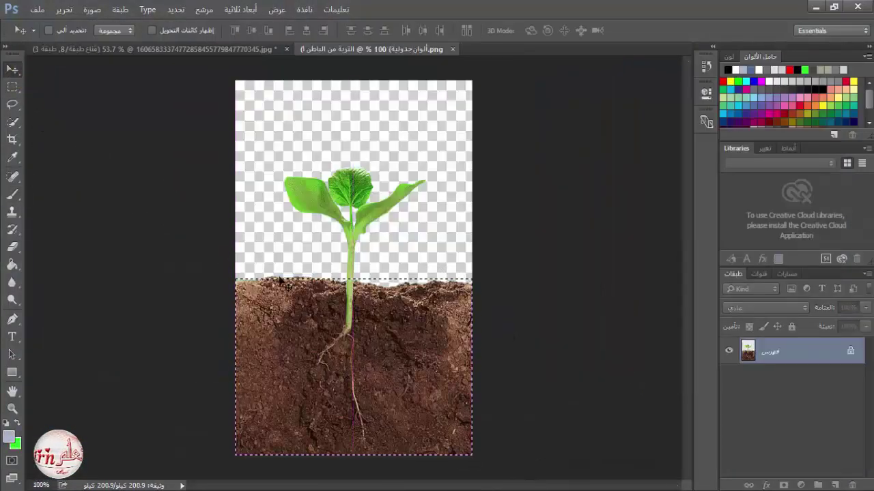
drag(279, 279, 420, 242)
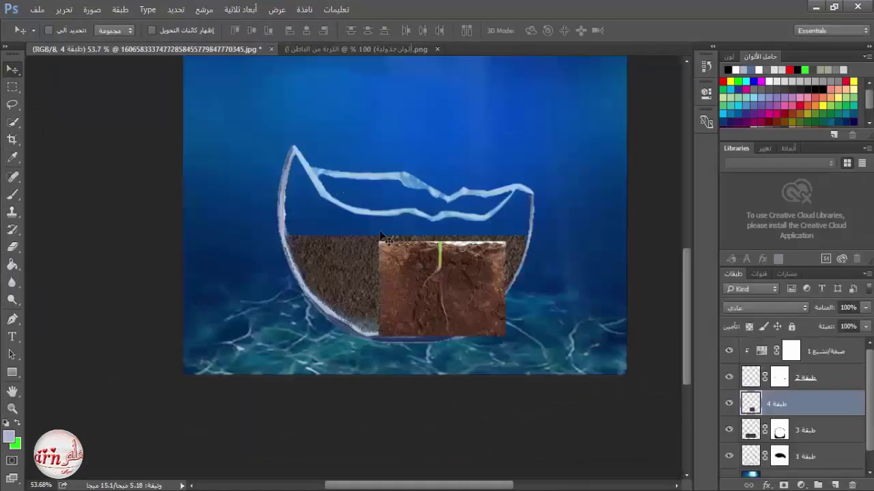
click(437, 49)
Lower the root-soil layer's opacity to 42% and scale it proportionally to 167.84% with Free Transform
click(865, 308)
drag(864, 322, 838, 326)
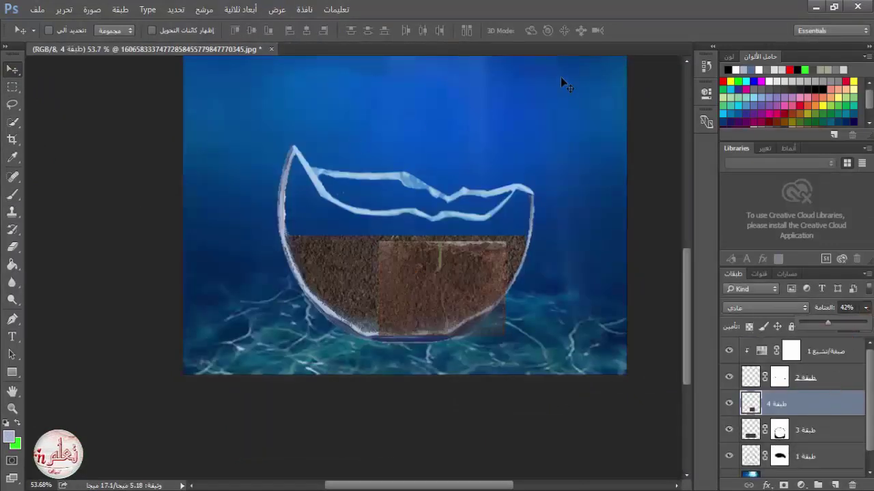
click(63, 9)
click(205, 257)
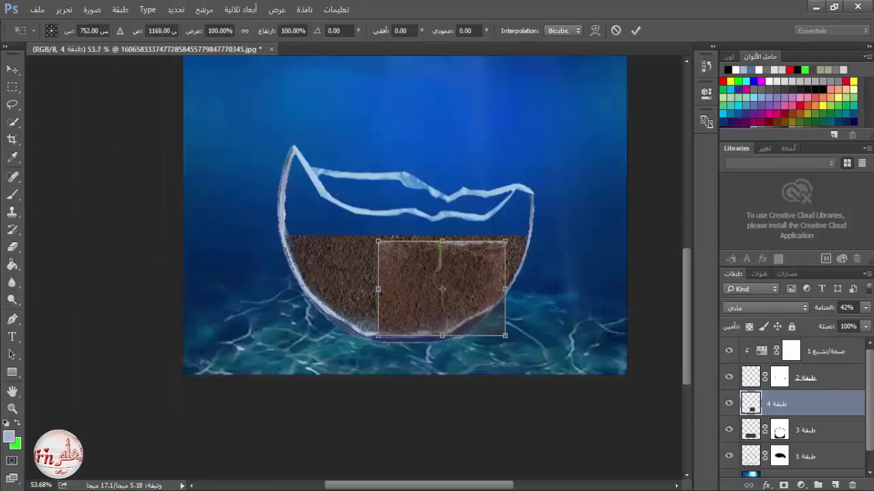
drag(377, 289, 293, 272)
click(245, 30)
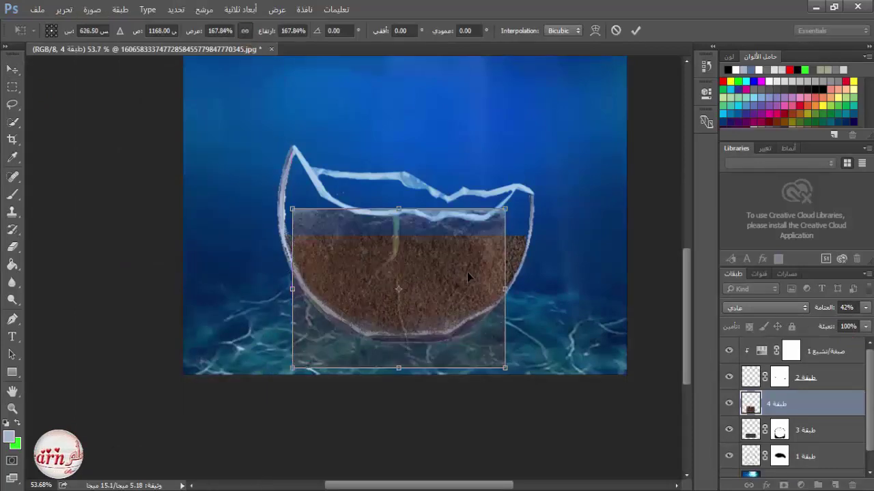
Widen the root-soil piece to 189.46% and move it down to align its top with the first soil layer's surface
drag(505, 289, 525, 289)
drag(292, 289, 285, 289)
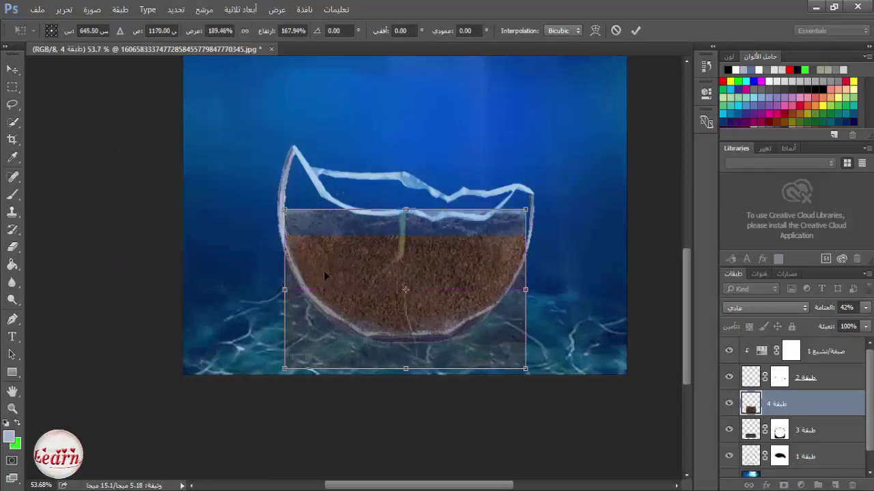
drag(370, 276, 468, 297)
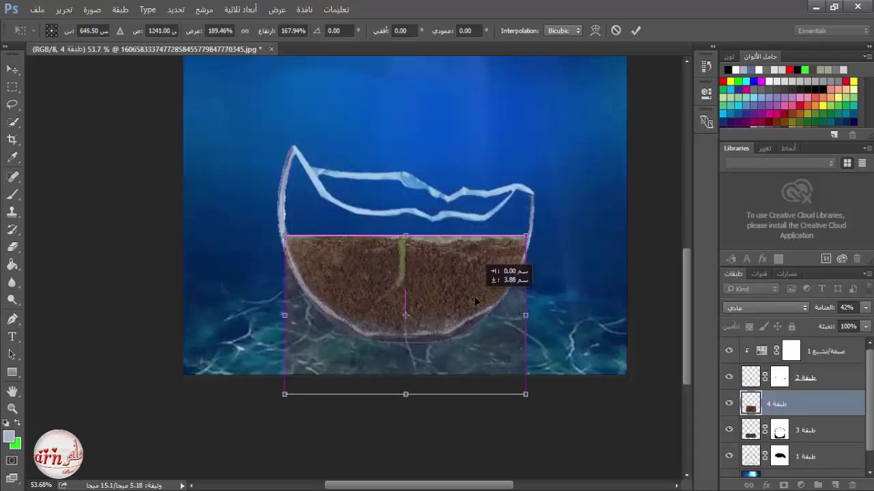
click(635, 30)
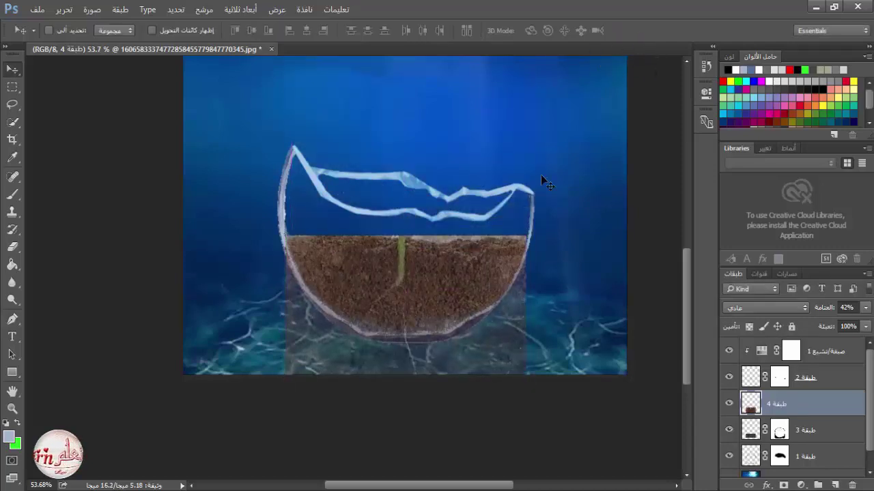
Load the first soil layer's mask as a selection and add it as a mask to the root-soil layer
ctrl+click(779, 431)
click(782, 486)
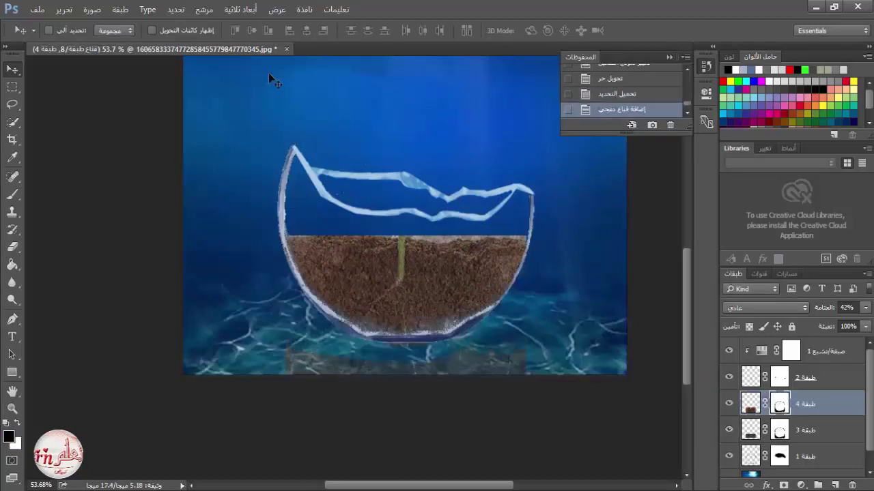
Paint out the leftover root-soil below the bowl on its layer mask with a brush enlarged to 85 px
click(13, 194)
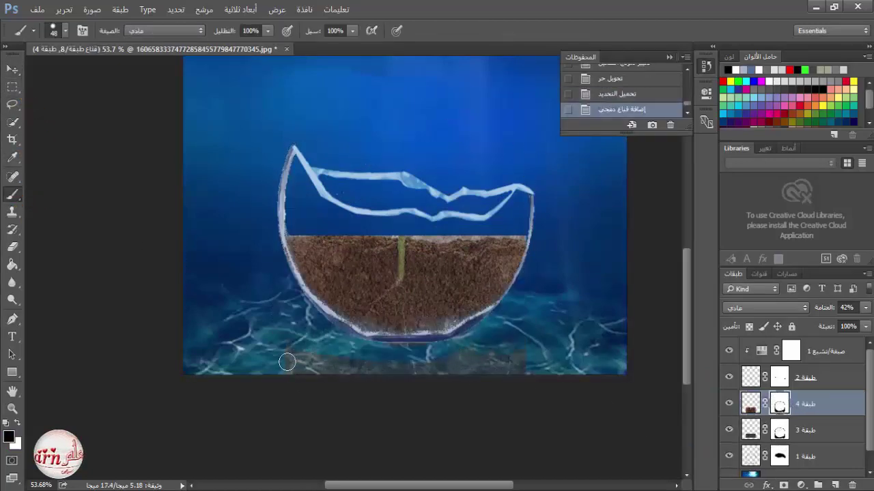
right_click(437, 365)
click(575, 314)
mouse_move(278, 385)
mouse_down()
mouse_move(335, 395)
mouse_move(538, 405)
mouse_move(615, 210)
mouse_move(577, 195)
mouse_move(532, 414)
mouse_move(420, 424)
mouse_move(256, 419)
mouse_move(421, 433)
mouse_move(397, 418)
mouse_move(358, 414)
mouse_move(422, 419)
mouse_move(476, 384)
mouse_up()
click(609, 96)
click(612, 110)
key(ctrl+z)
right_click(480, 280)
click(584, 313)
click(464, 24)
scroll(379, 335, up, 1)
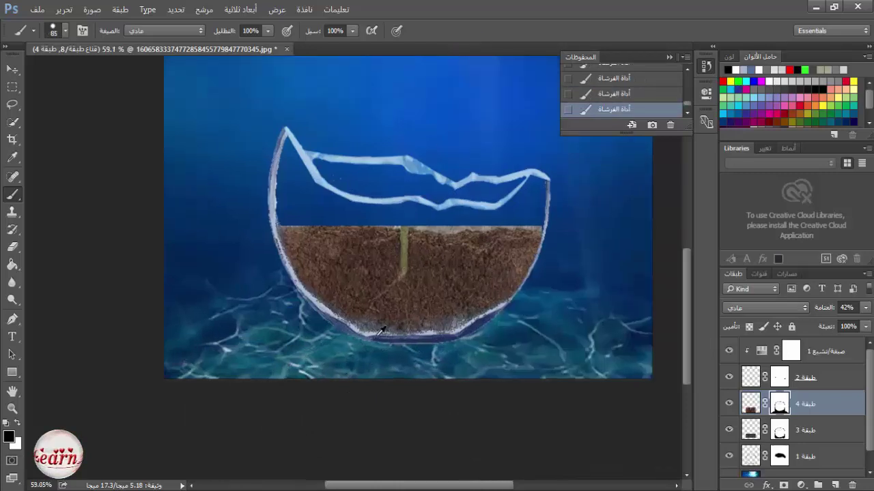
scroll(380, 331, up, 2)
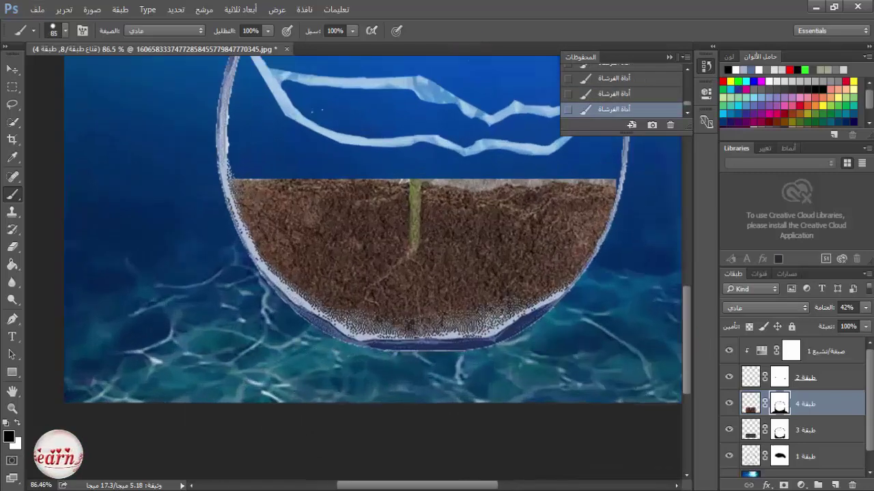
Restore the root-soil layer's opacity to 100% and paint out its top edge on the layer mask at full brush opacity
click(865, 307)
drag(830, 322, 868, 322)
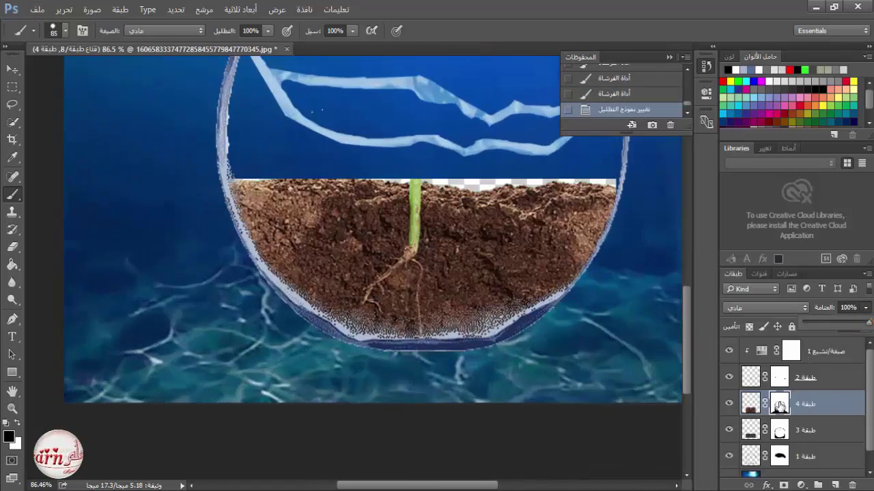
key(2)
key(9)
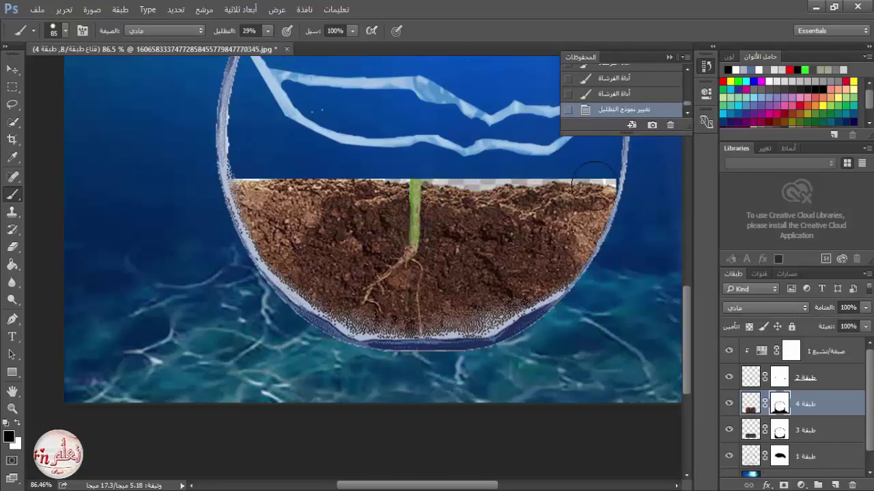
drag(594, 185, 251, 180)
click(268, 31)
drag(266, 45, 318, 46)
drag(248, 174, 600, 159)
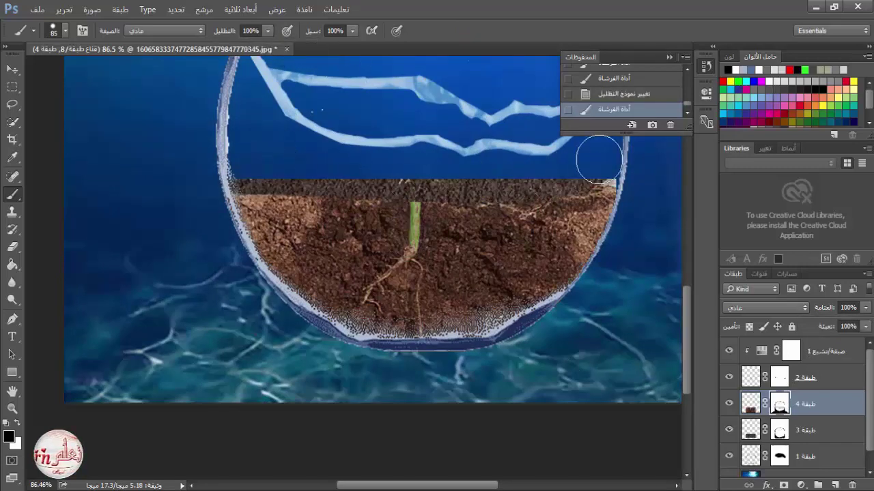
Paint out the green stem and the upper part of the root-soil piece on its layer mask
click(416, 224)
click(624, 96)
right_click(479, 192)
click(542, 291)
mouse_move(254, 188)
mouse_down()
mouse_move(520, 184)
mouse_move(403, 229)
mouse_up()
Move the root-soil piece up towards the first soil layer's surface and lower its opacity to 58%
click(12, 69)
drag(397, 269, 396, 247)
click(865, 308)
drag(864, 322, 835, 323)
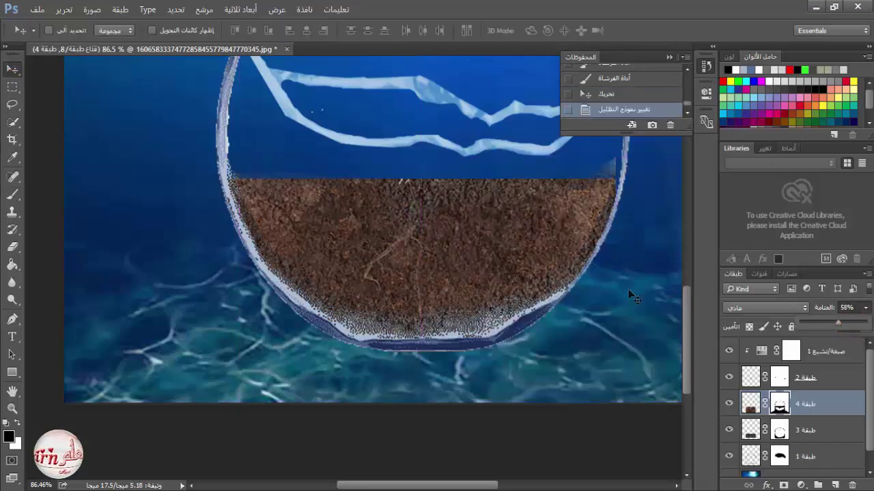
Paint along the bowl's right and left walls on the root-soil mask to soften the soil edges
click(13, 194)
drag(609, 203, 602, 214)
drag(253, 212, 328, 323)
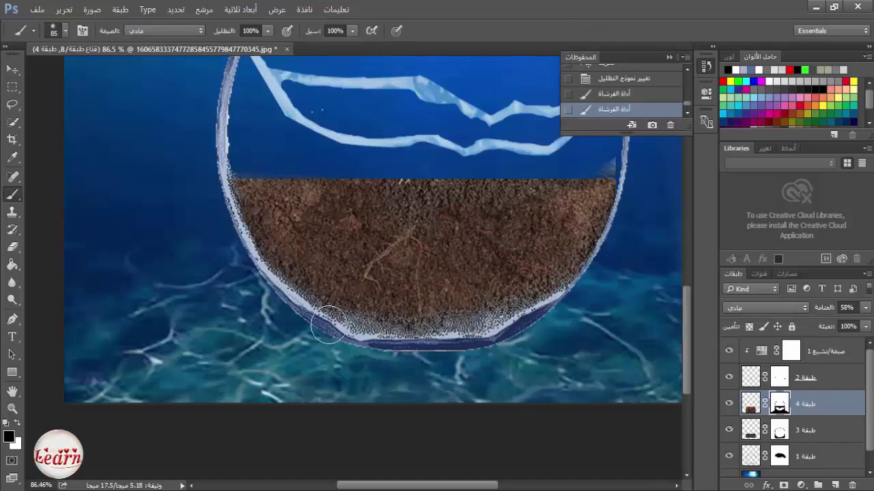
click(706, 66)
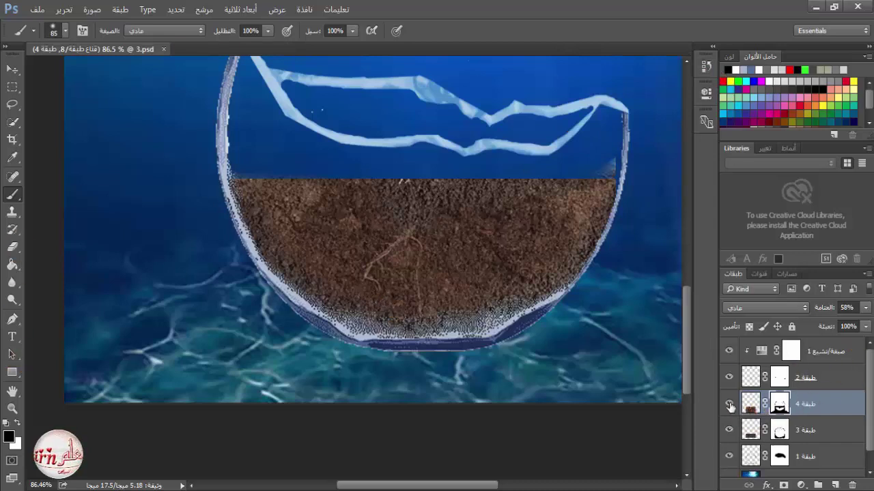
Compare the composite with and without the root-soil layer, then lower that layer's opacity to about 41%
click(729, 404)
click(729, 404)
click(865, 309)
drag(841, 323, 835, 322)
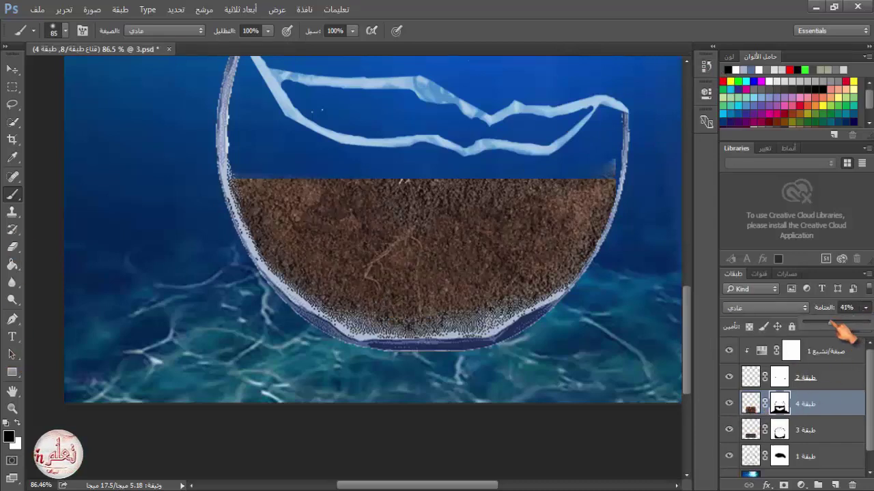
Brush along the top of the first soil layer's mask to give the soil a soft, uneven surface
click(779, 430)
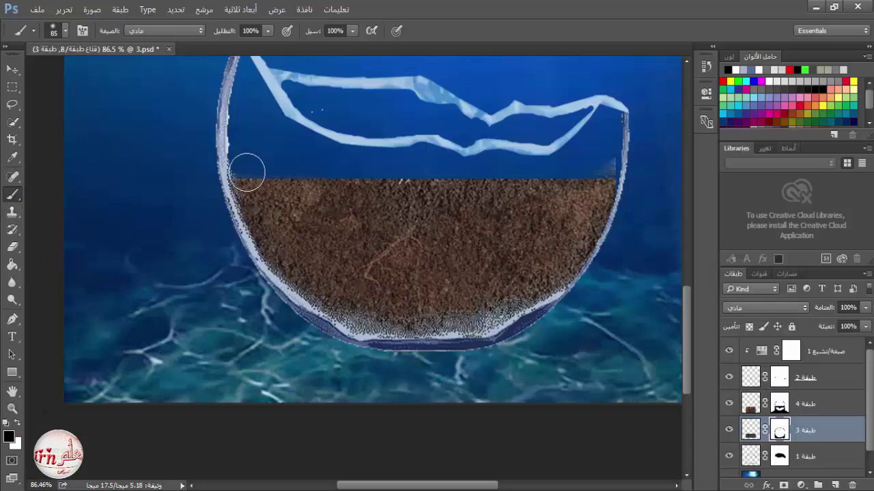
mouse_move(298, 173)
mouse_down()
mouse_move(532, 177)
mouse_move(505, 166)
mouse_up()
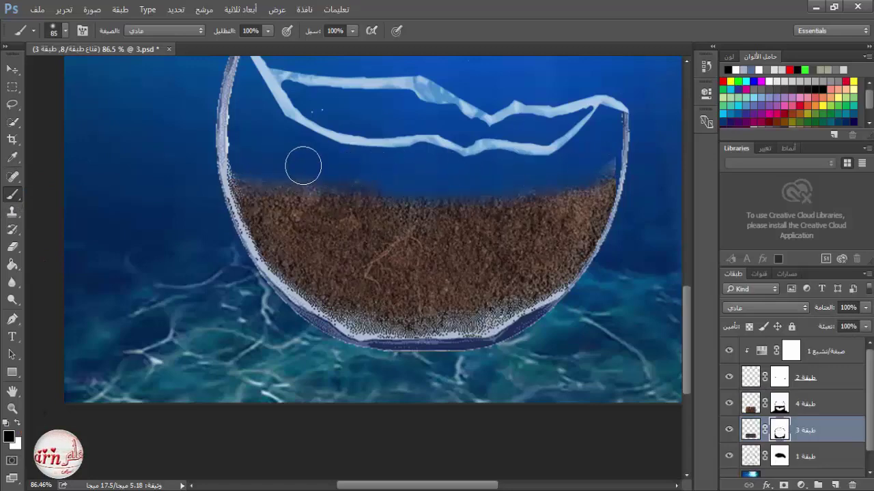
Open the full leafy tree picture from Windows Photo Viewer in Photoshop and bring the tree into the 3.psd composite
mouse_move(464, 490)
click(592, 453)
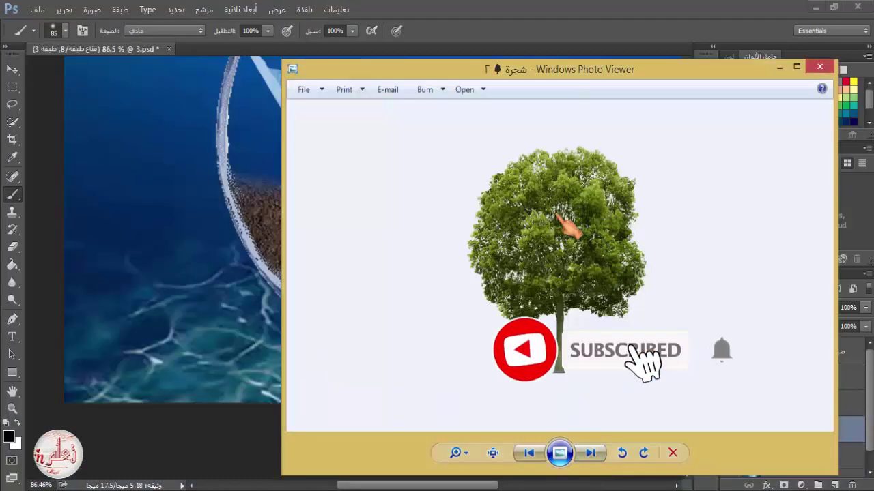
right_click(559, 218)
mouse_move(584, 223)
click(723, 267)
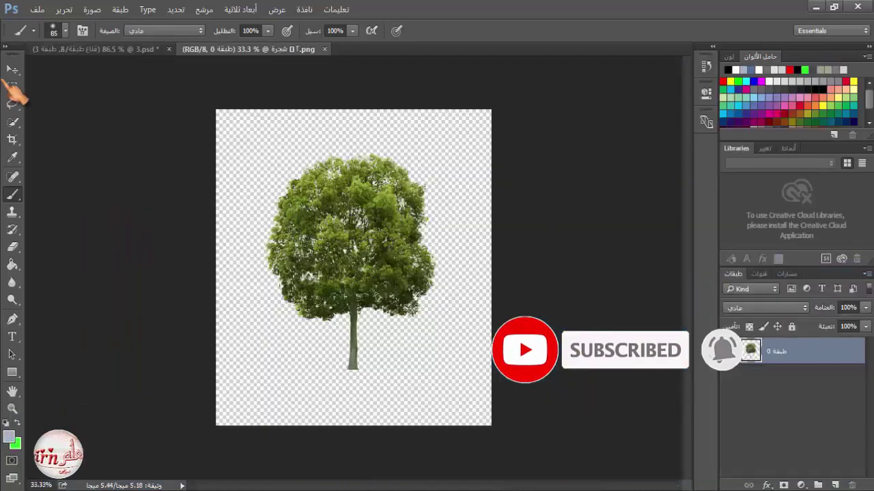
click(12, 69)
drag(325, 176, 391, 136)
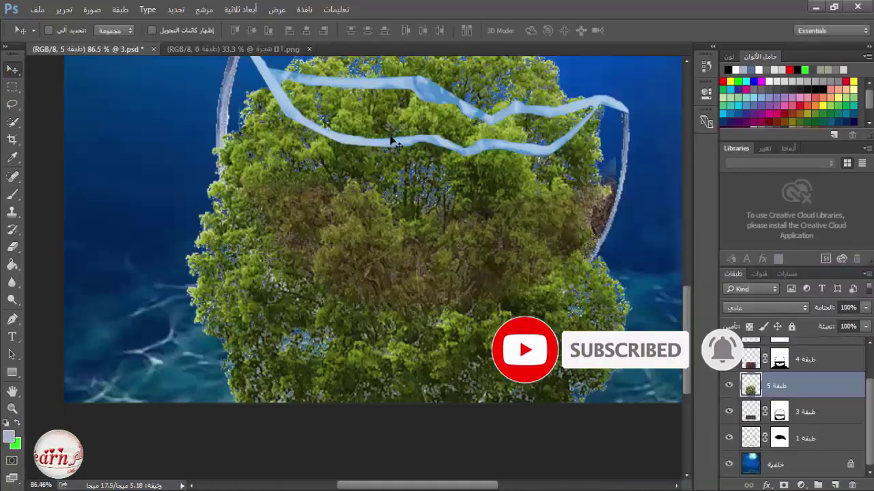
Position the tree above the bowl so that the base of its trunk stands on the soil surface
scroll(393, 171, down, 9)
drag(364, 369, 368, 210)
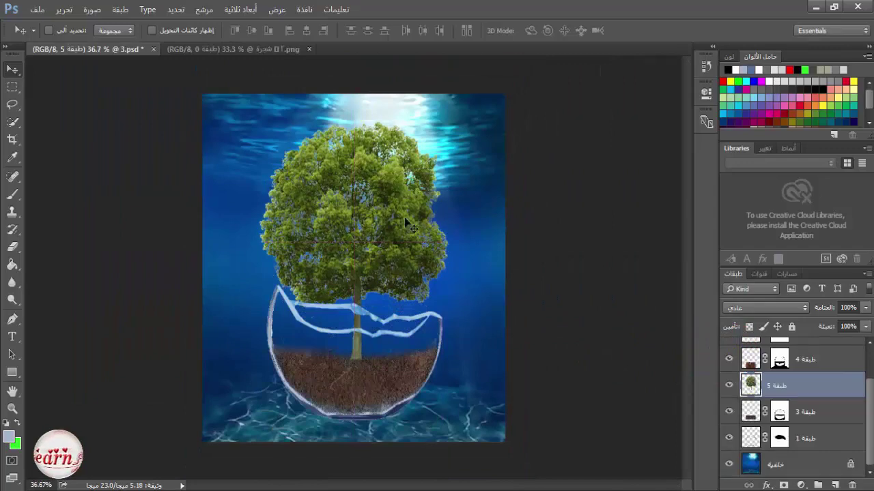
scroll(359, 372, up, 8)
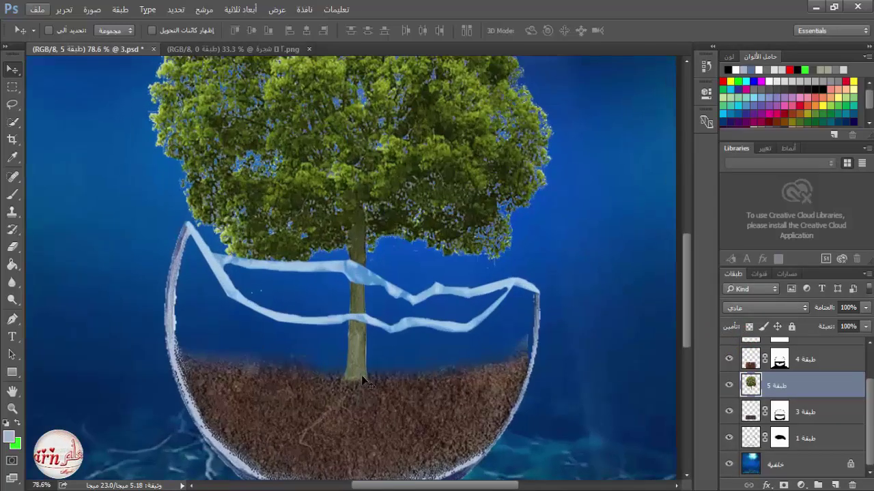
Load the tree as a selection, mask out the upper glass rim crossing the trunk on the bowl layer's mask, and deselect
ctrl+click(752, 393)
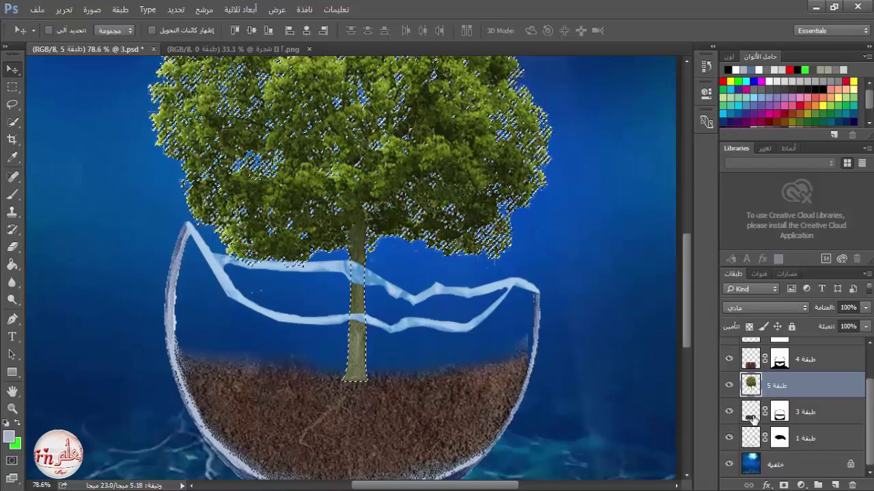
click(729, 412)
click(729, 412)
scroll(736, 401, up, 1)
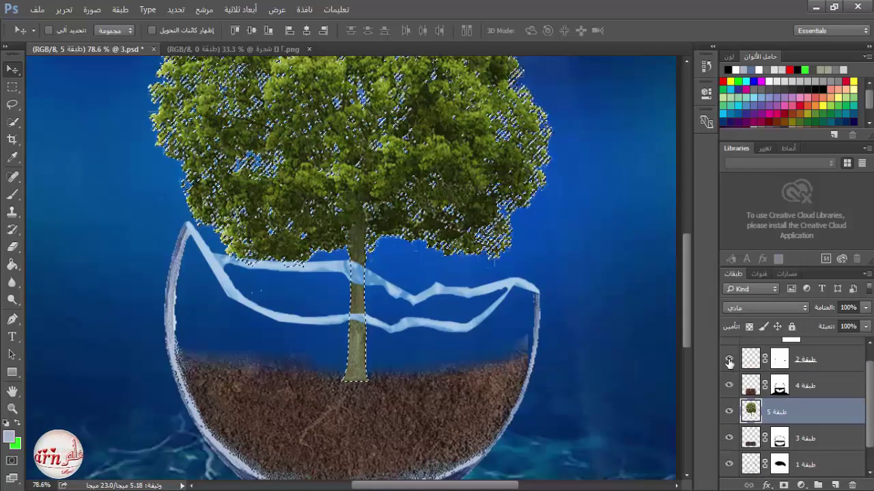
click(728, 359)
click(729, 359)
click(779, 359)
click(12, 195)
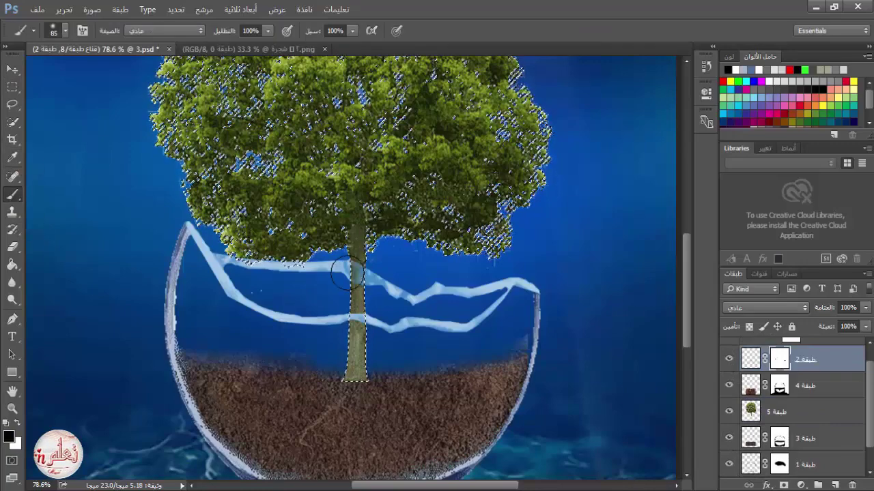
key(m)
click(124, 193)
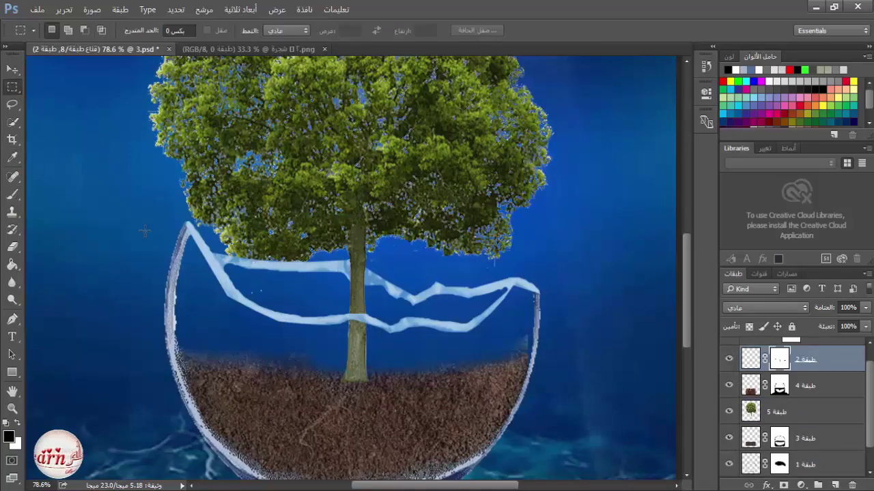
Open the picture of the tree with its roots from Windows Photo Viewer in Photoshop
scroll(150, 243, down, 4)
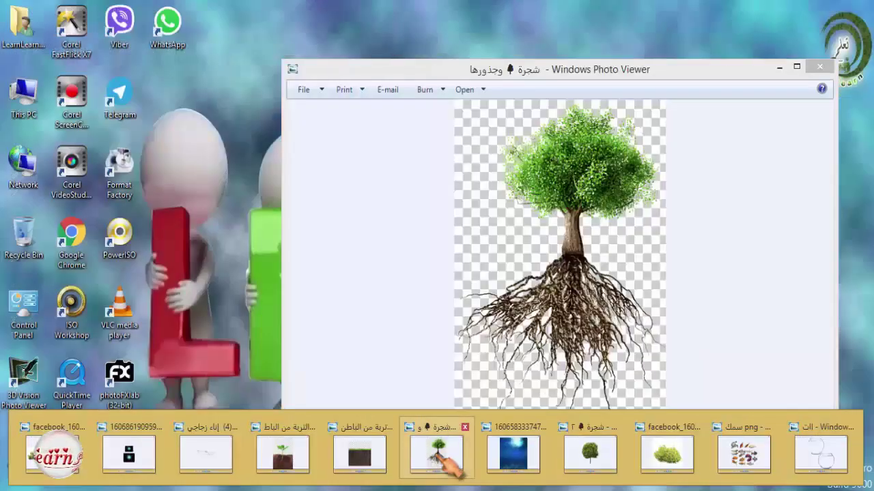
click(444, 456)
right_click(573, 317)
mouse_move(594, 323)
click(466, 368)
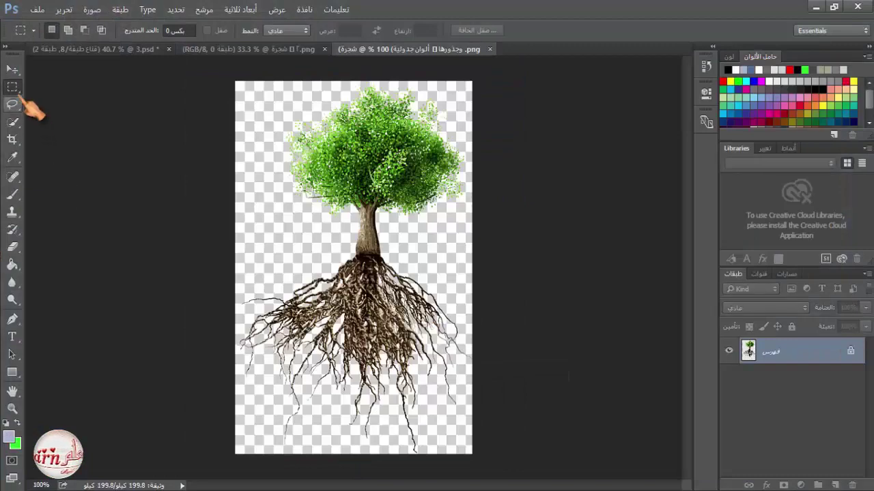
Select the roots with a rectangular marquee and move them into the composite under the tree trunk
mouse_move(470, 268)
mouse_down()
mouse_move(256, 285)
mouse_move(212, 454)
mouse_up()
click(12, 70)
drag(335, 272, 296, 140)
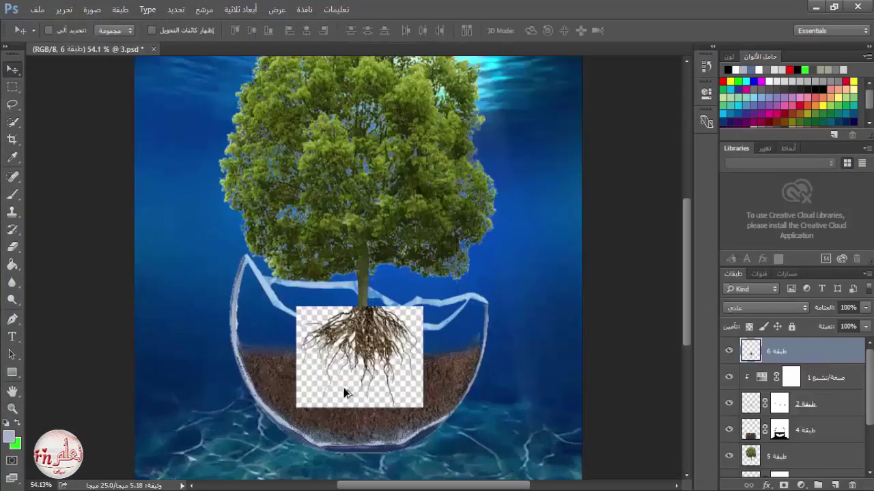
key(ctrl+plus)
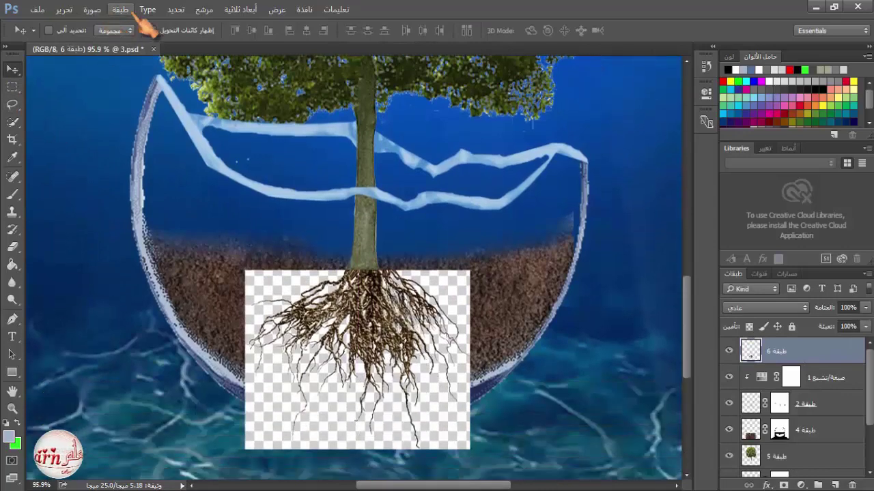
Select part of the checkered background with Color Range, add it as a mask to the roots layer and invert the mask
click(176, 9)
click(222, 136)
key(Return)
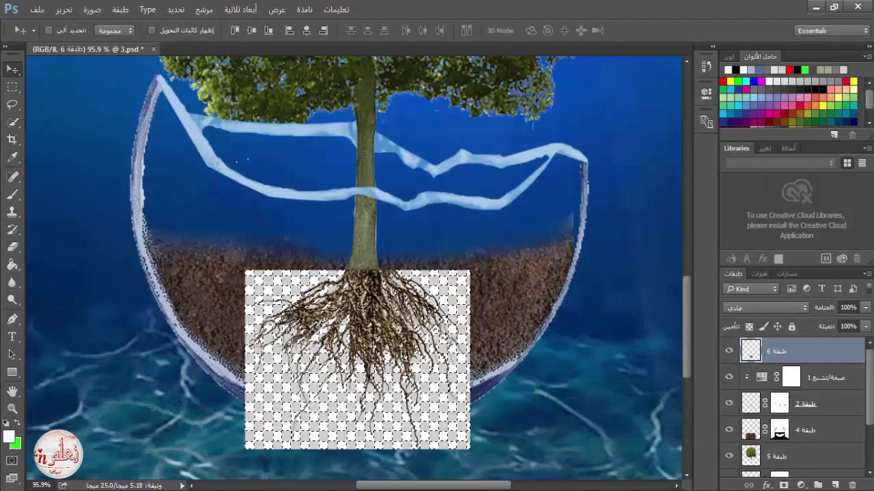
click(782, 485)
click(92, 9)
mouse_move(152, 45)
click(273, 195)
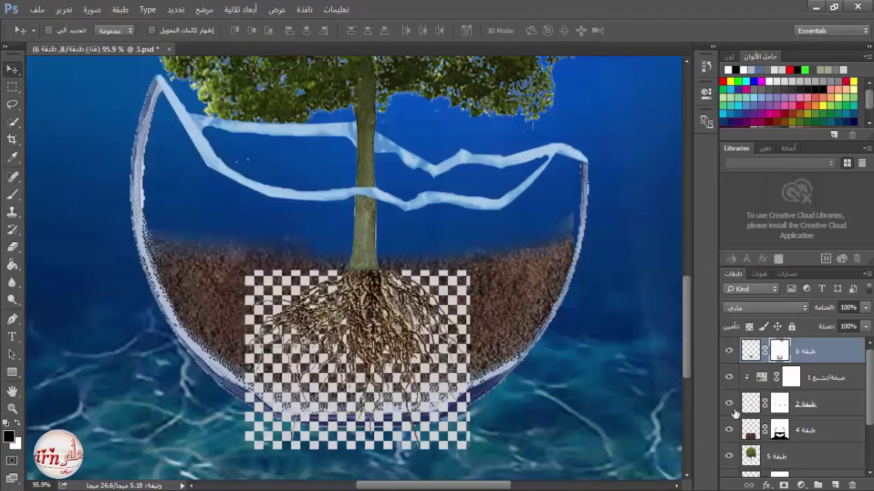
Convert the roots layer to a smart object, then hide the remaining light squares with a Color Range selection added as an inverted mask
right_click(803, 356)
click(657, 244)
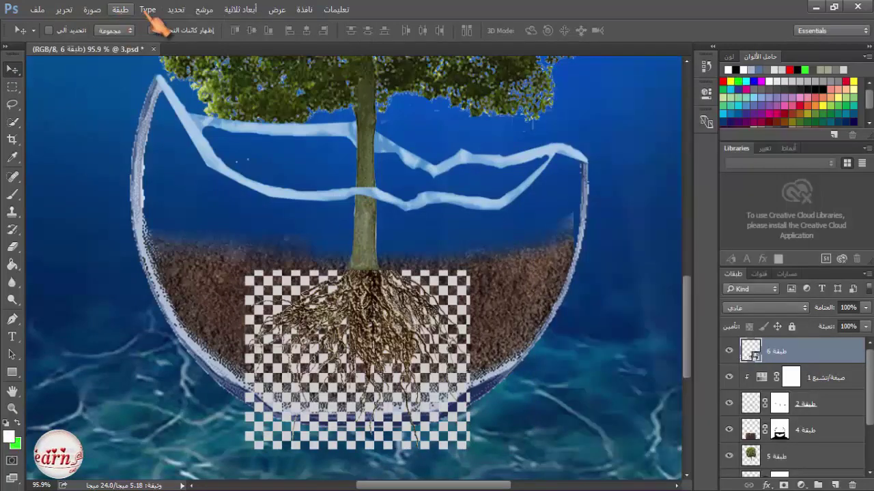
click(175, 10)
click(206, 140)
click(287, 290)
click(762, 130)
click(783, 485)
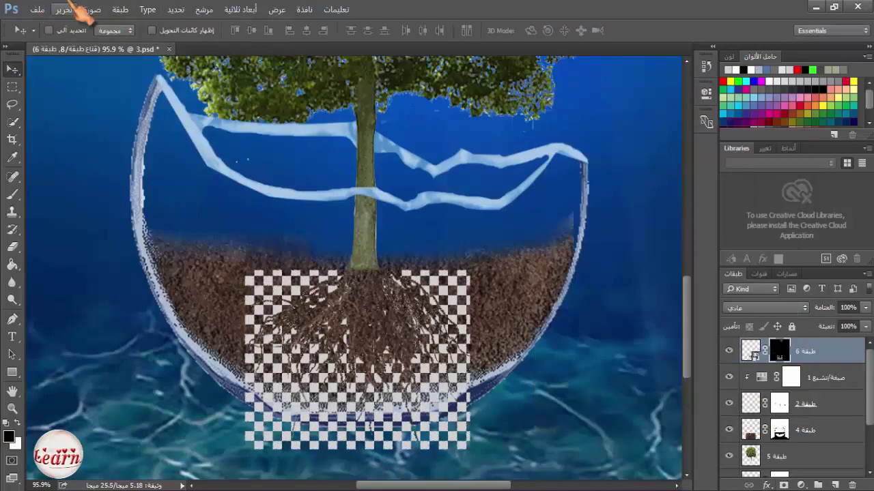
click(85, 10)
mouse_move(156, 43)
click(273, 195)
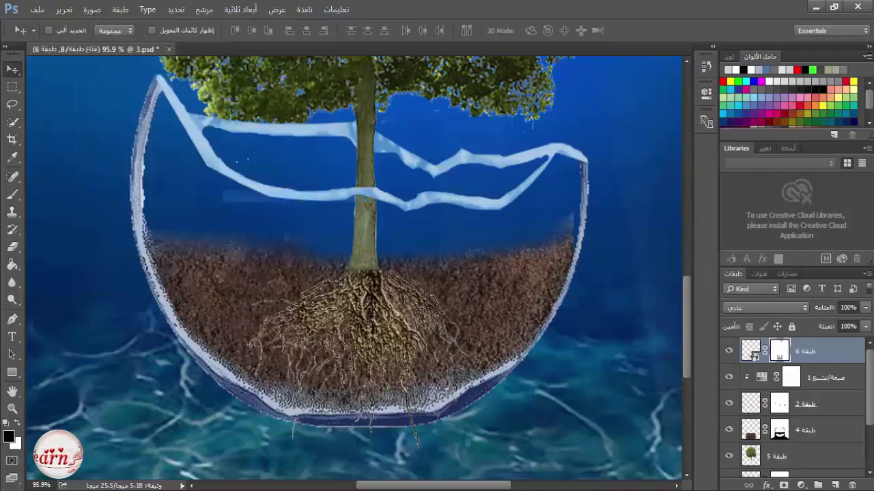
Shift the roots slightly left under the trunk and paint out the tips below the bowl on the layer mask
drag(423, 331, 414, 325)
key(b)
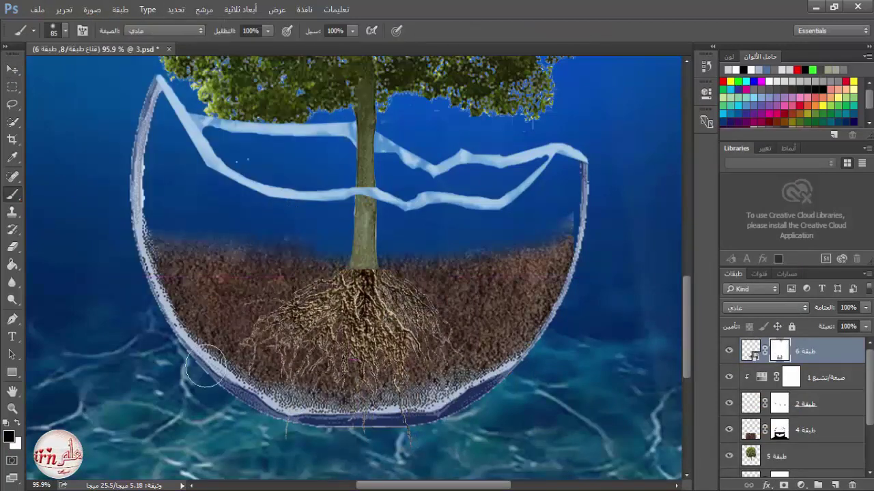
Fade the roots into the soil on their layer mask with a 328 px brush at 25% opacity
right_click(441, 340)
click(575, 313)
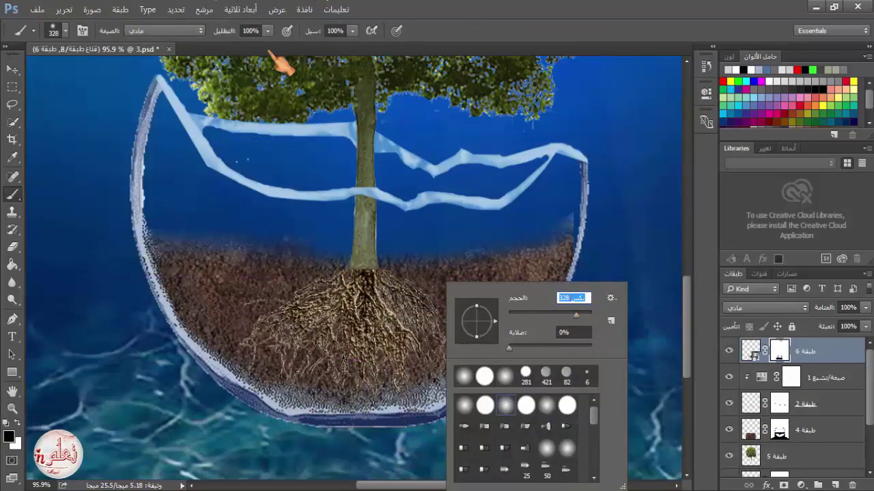
click(268, 32)
click(219, 46)
mouse_move(262, 320)
mouse_down()
mouse_move(419, 327)
mouse_move(155, 420)
mouse_up()
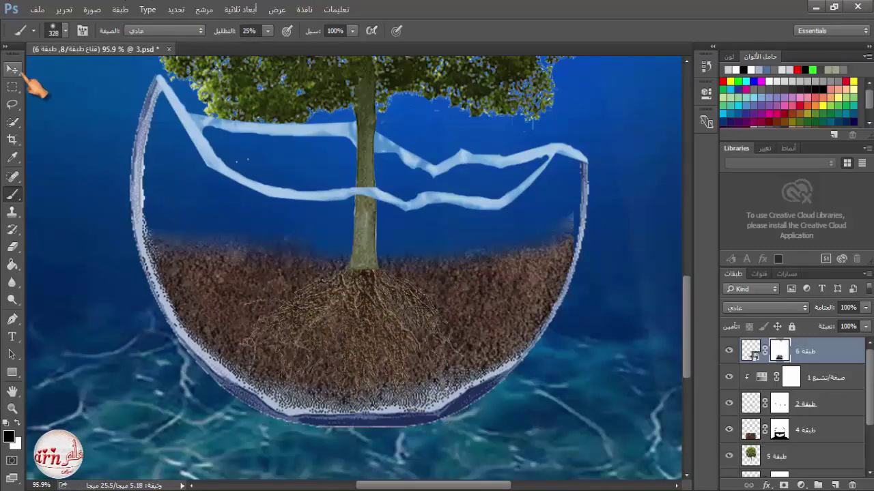
Touch up the roots on their layer mask using a 72 px brush, raising its opacity to 100%
click(12, 69)
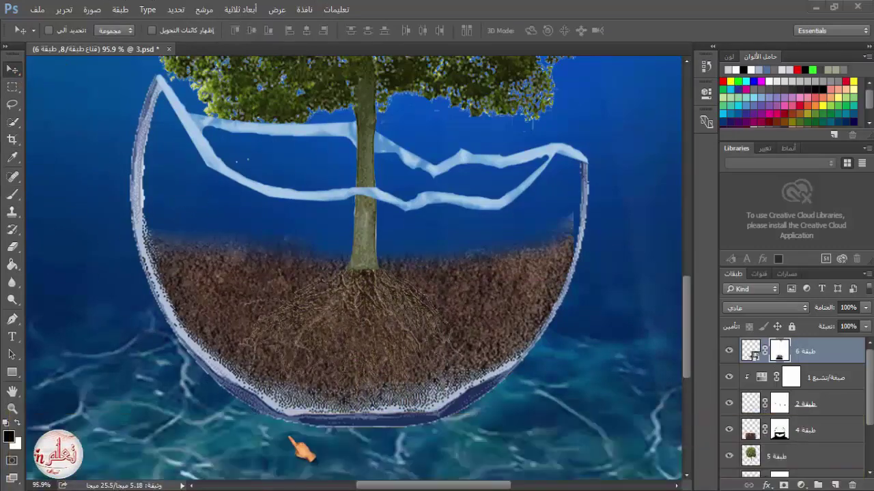
scroll(380, 319, down, 5)
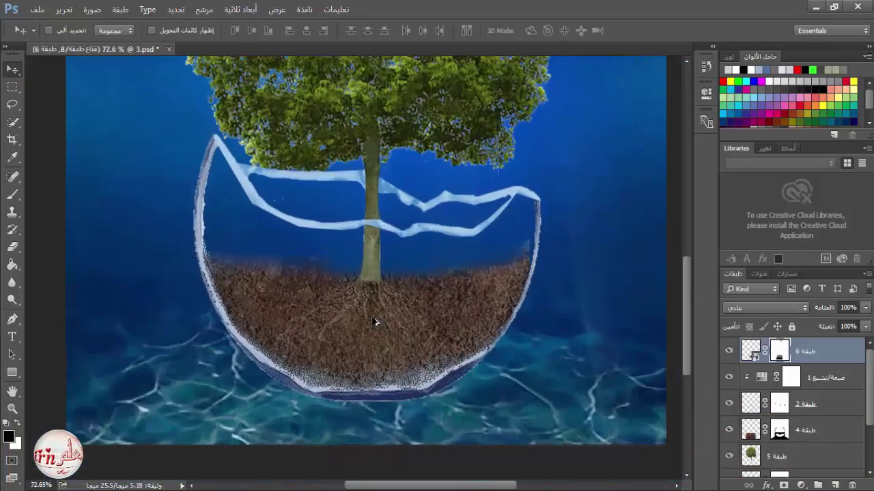
click(12, 195)
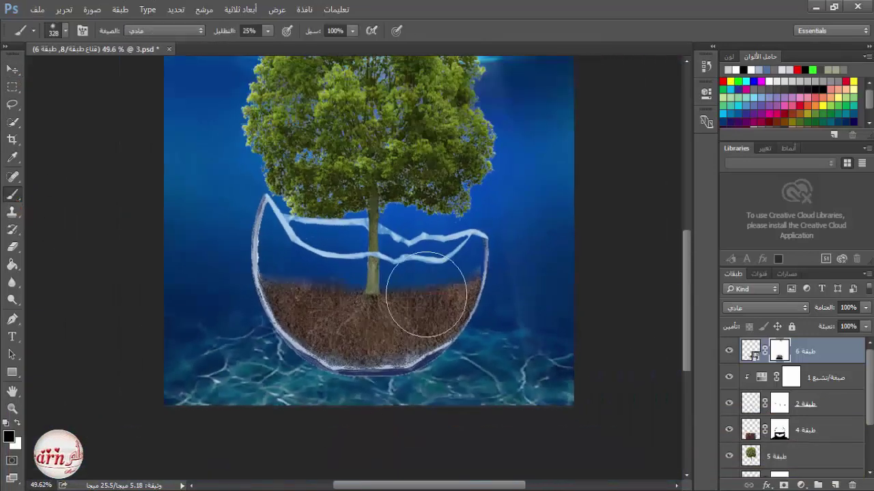
right_click(467, 283)
drag(565, 308, 560, 311)
click(268, 30)
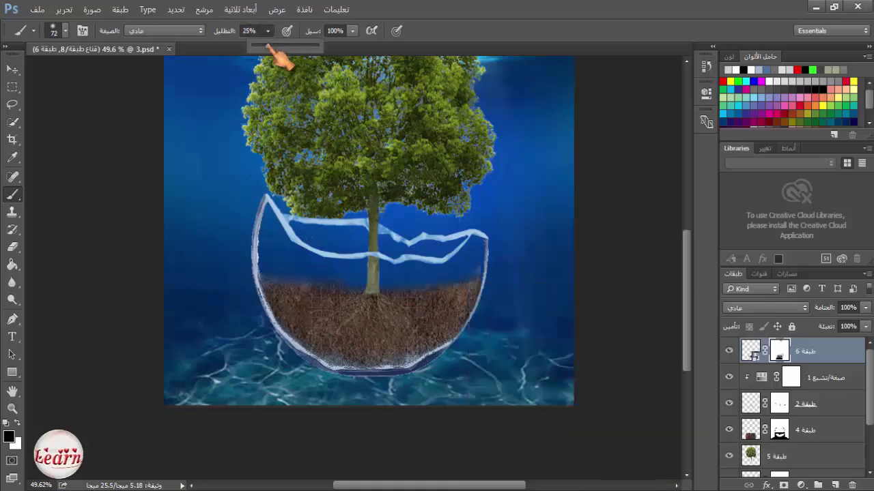
drag(268, 45, 321, 47)
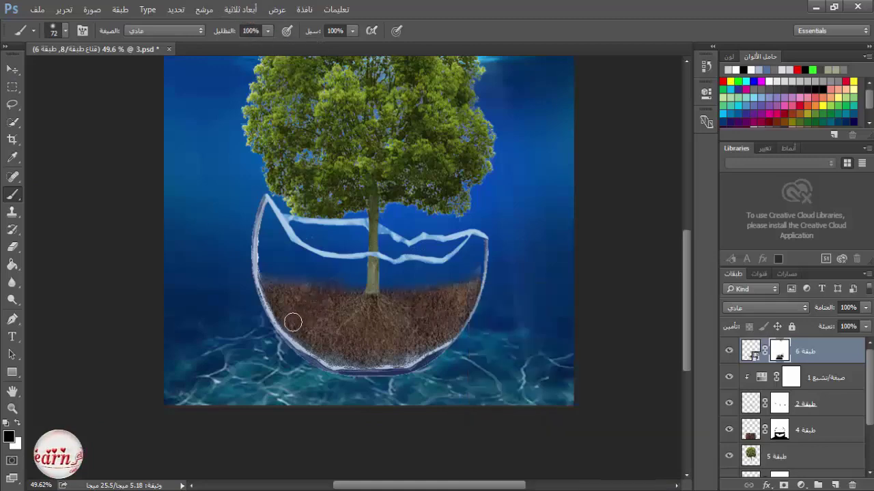
click(12, 69)
Open the picture of the long green hedge from the photo viewer in Photoshop
click(311, 490)
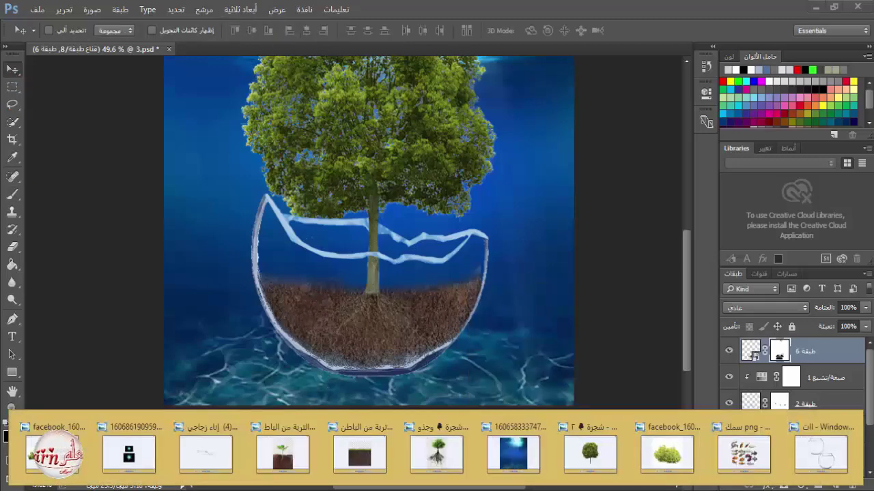
click(53, 447)
right_click(456, 334)
mouse_move(498, 344)
click(663, 388)
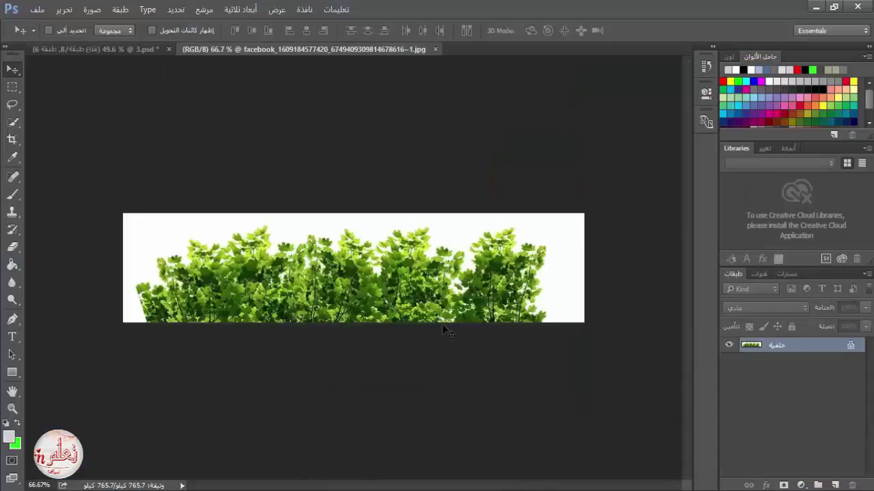
Hide the white around the hedge on a duplicate layer with an inverted Color Range mask, with the original layer hidden
click(176, 10)
click(195, 139)
click(226, 247)
click(762, 131)
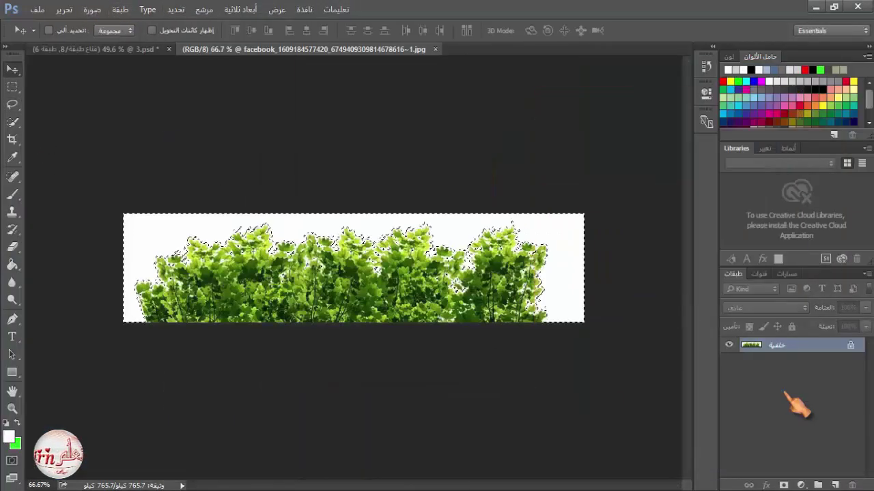
drag(781, 346, 834, 485)
click(729, 360)
click(783, 485)
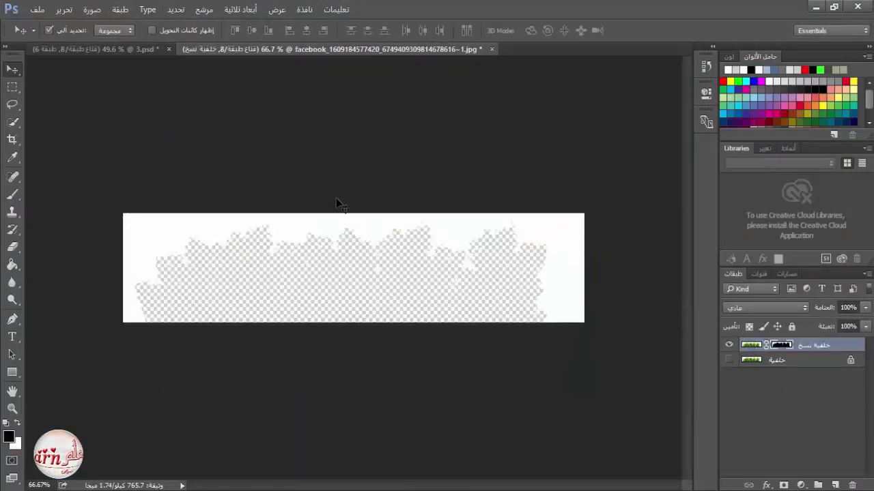
key(ctrl+i)
Bring the masked hedge into 3.psd and scale it to fit between the bowl's walls on top of the soil
mouse_move(367, 282)
mouse_down()
mouse_move(154, 50)
mouse_move(288, 251)
mouse_move(383, 285)
mouse_up()
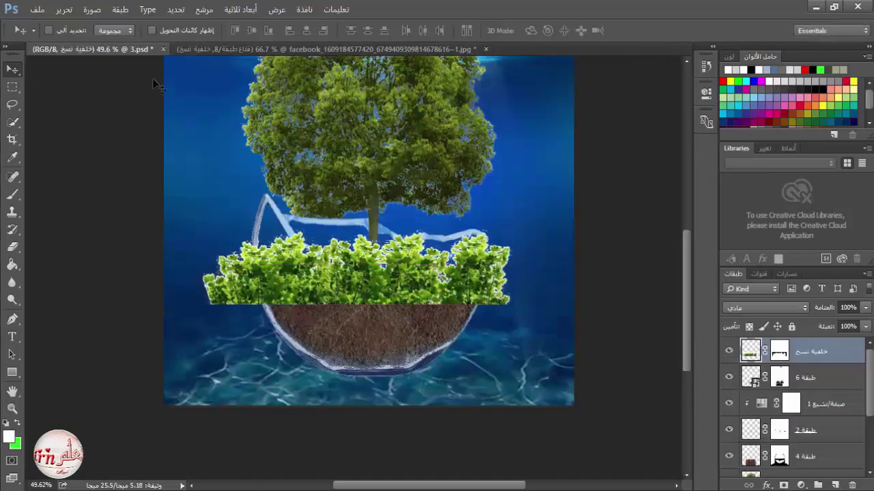
click(63, 10)
click(198, 220)
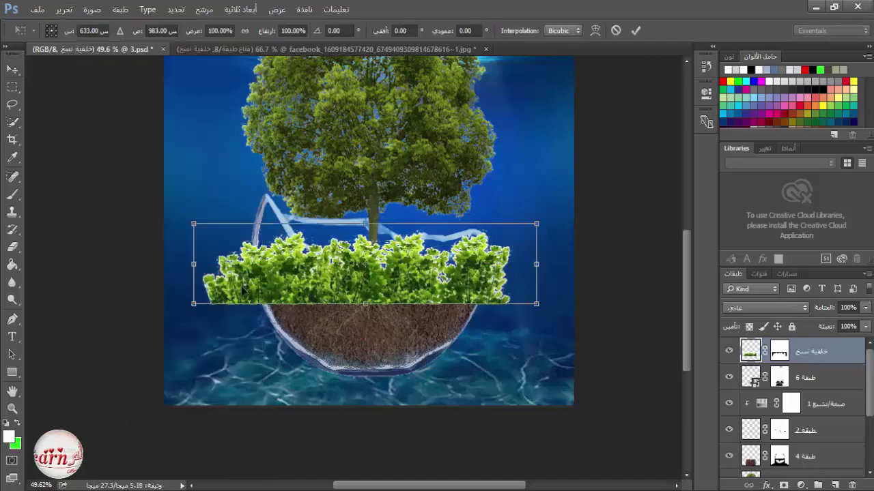
drag(194, 264, 259, 264)
drag(537, 264, 489, 265)
scroll(396, 299, up, 4)
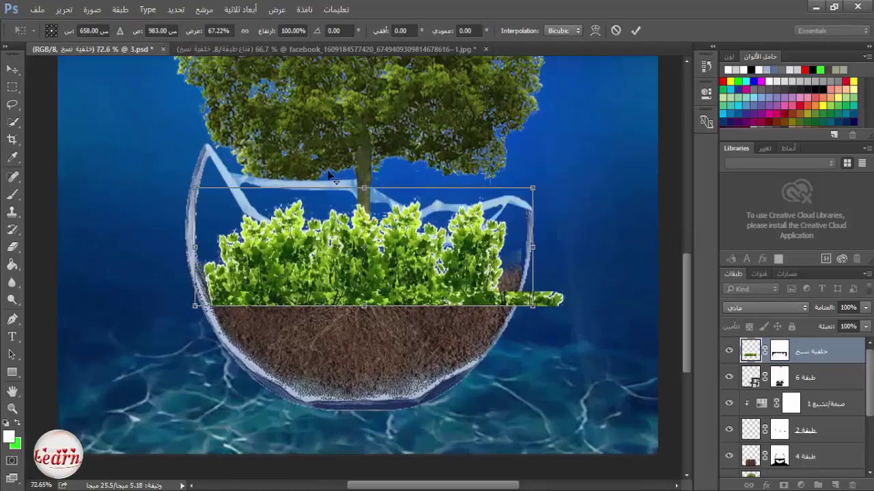
click(244, 30)
drag(532, 285, 546, 290)
drag(353, 277, 351, 278)
drag(545, 249, 553, 249)
drag(387, 279, 382, 279)
click(635, 31)
Refine the hedge's mask with Smart Radius 2.8 px, Smooth 3, Feather 1.4 px, Contrast 4% and a negative edge shift
right_click(774, 350)
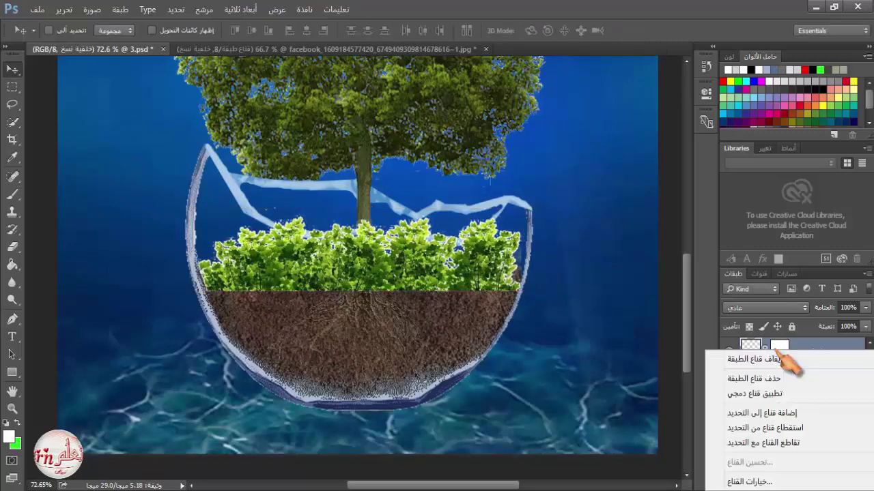
click(783, 347)
right_click(783, 347)
click(740, 451)
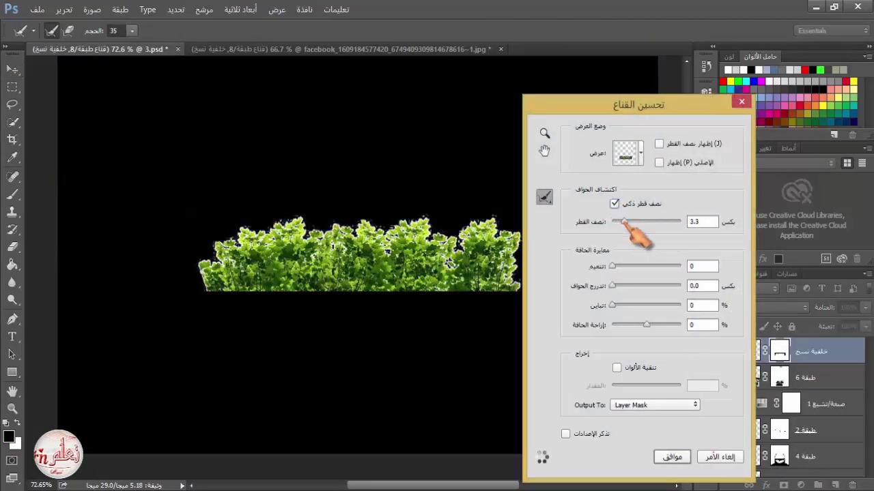
drag(613, 266, 631, 267)
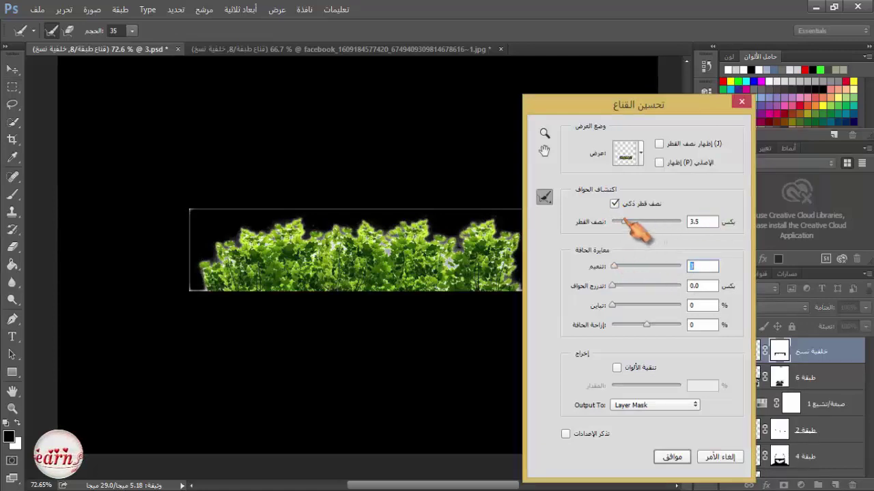
drag(618, 222, 621, 222)
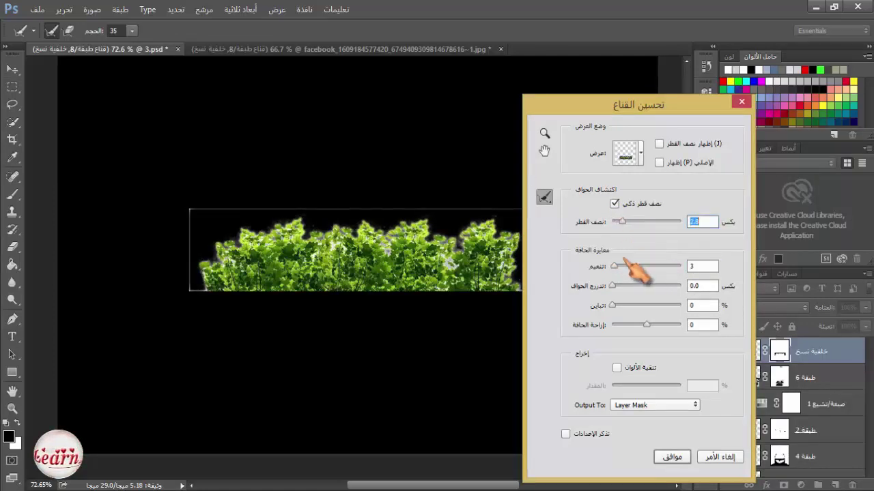
click(616, 286)
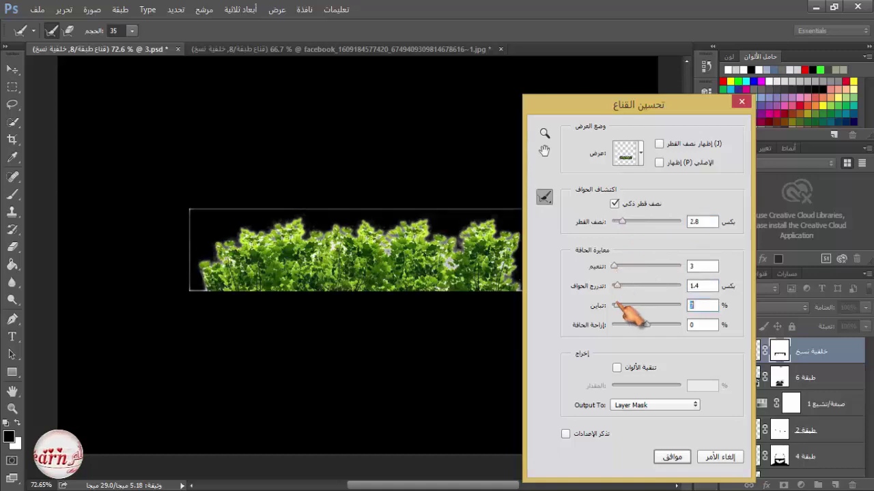
drag(633, 325, 623, 326)
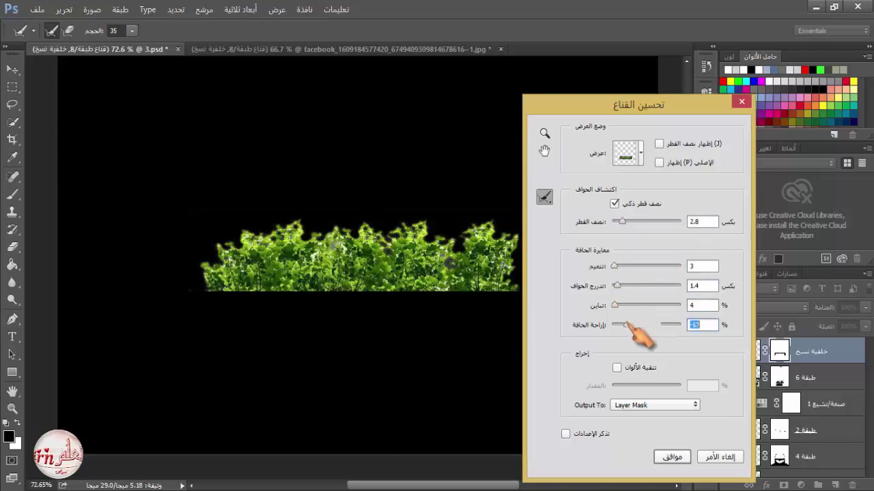
click(672, 455)
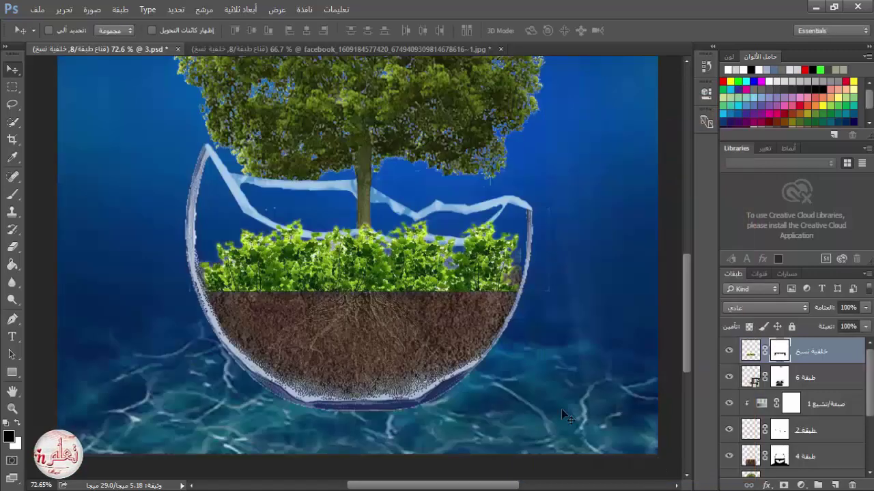
Blend the hedge's lower edge into the soil on its mask with an 80 px brush, lowering the opacity to 34%
click(12, 195)
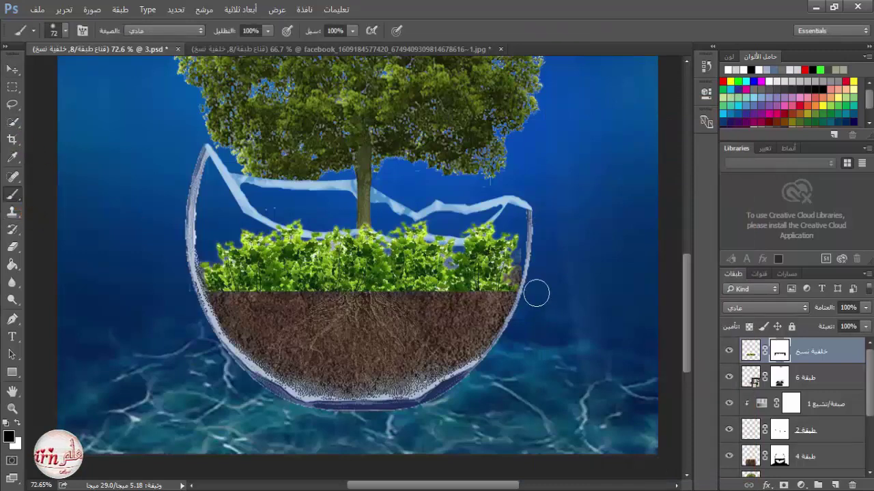
right_click(388, 335)
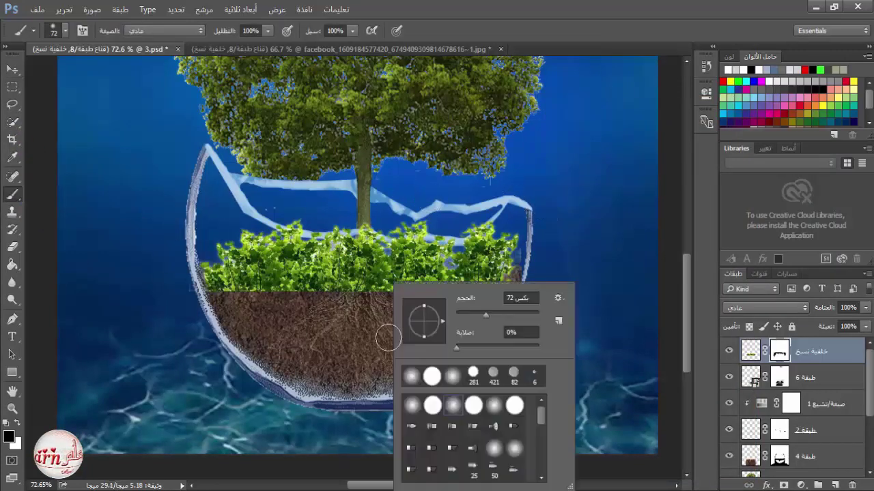
mouse_move(210, 302)
mouse_down()
mouse_move(506, 304)
mouse_move(209, 311)
mouse_up()
click(268, 31)
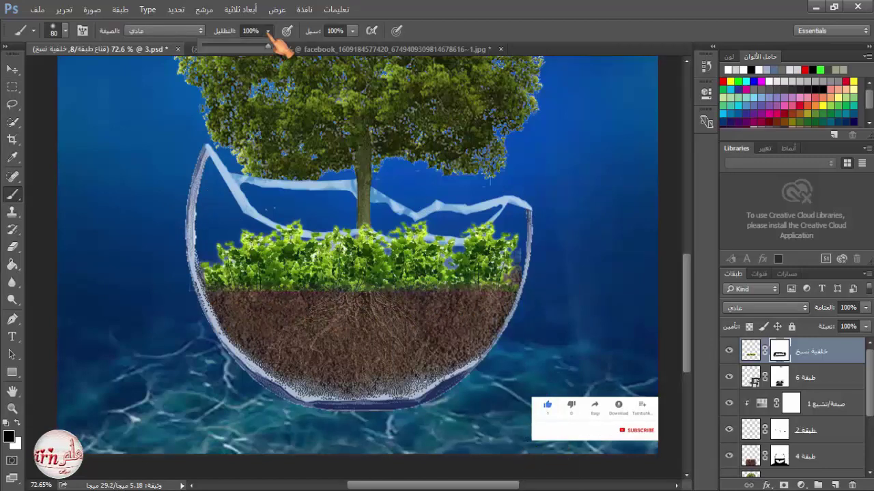
drag(270, 48, 226, 48)
mouse_move(217, 294)
mouse_down()
mouse_move(505, 298)
mouse_move(274, 290)
mouse_move(202, 301)
mouse_up()
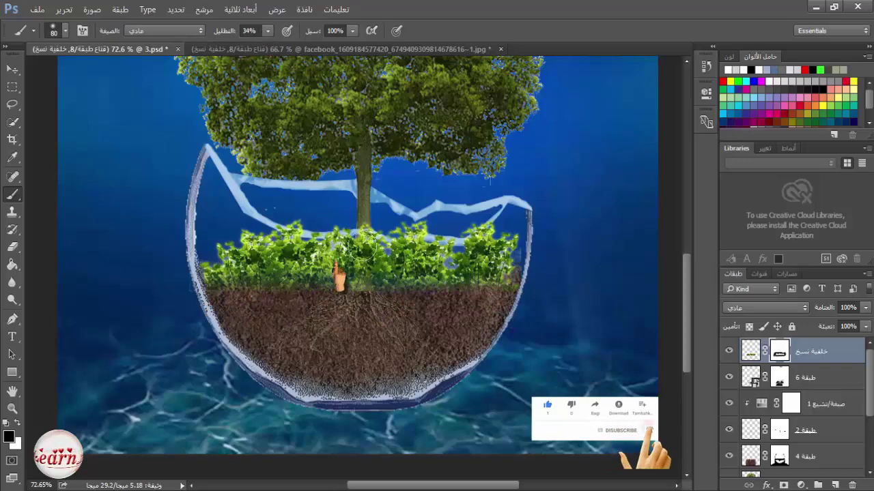
Close the hedge image without saving and open the picture of the yellow-green bush from the photo viewer in Photoshop
click(501, 49)
click(439, 202)
mouse_move(320, 473)
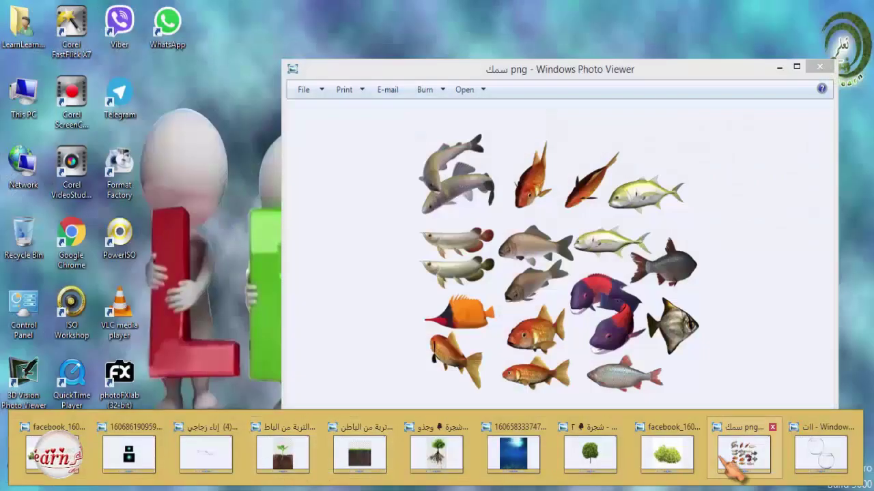
click(684, 456)
right_click(569, 292)
mouse_move(631, 302)
click(478, 345)
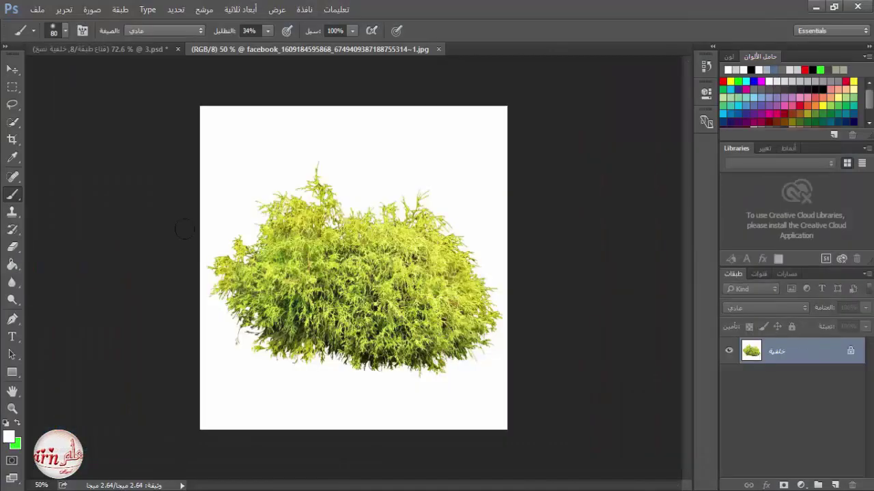
Try to erase the white background around the bush with the Magic Eraser, and revert it through the history
right_click(12, 247)
click(61, 269)
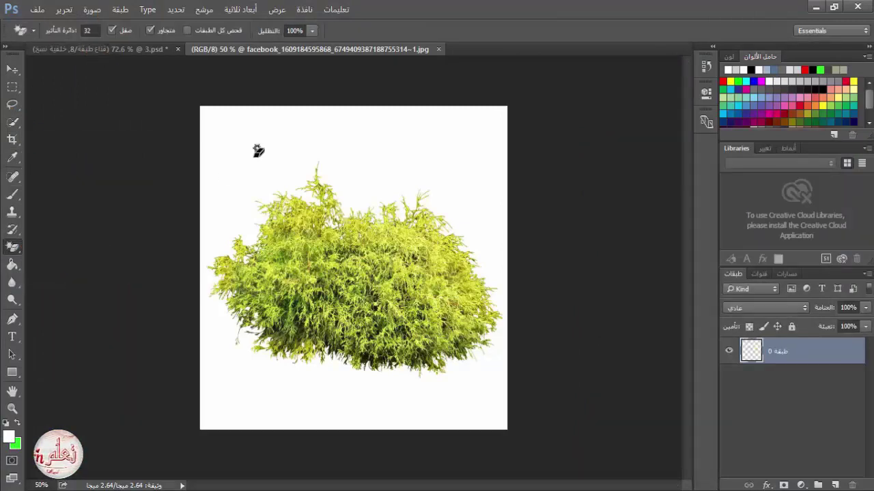
click(246, 156)
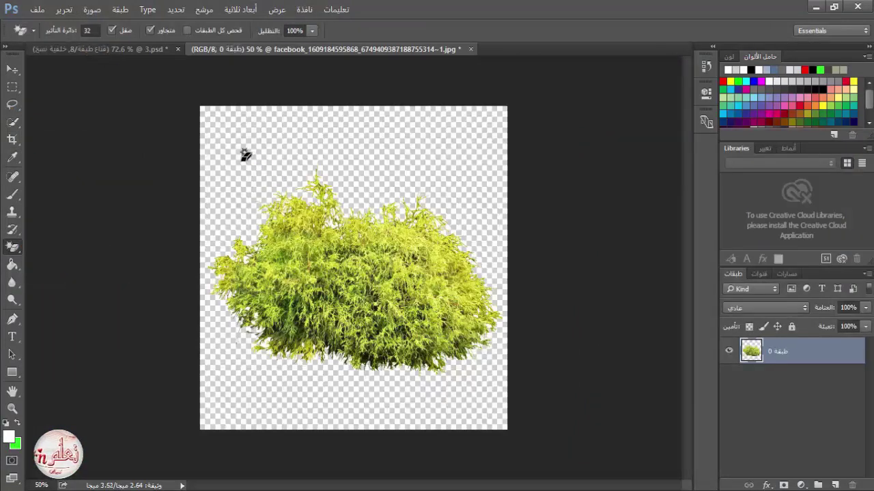
click(706, 66)
click(602, 93)
click(12, 69)
click(706, 66)
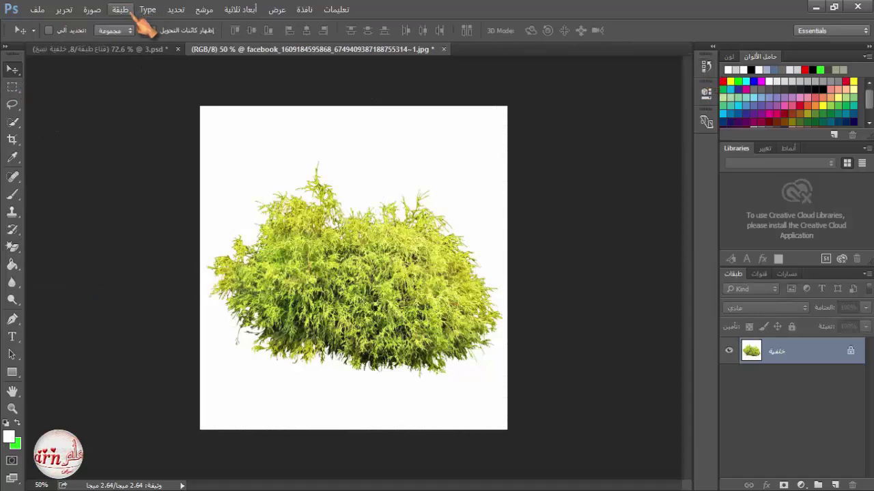
Mask out the white around the bush with an inverted Color Range mask and bring the bush into 3.psd
click(176, 9)
click(243, 139)
click(766, 131)
click(783, 485)
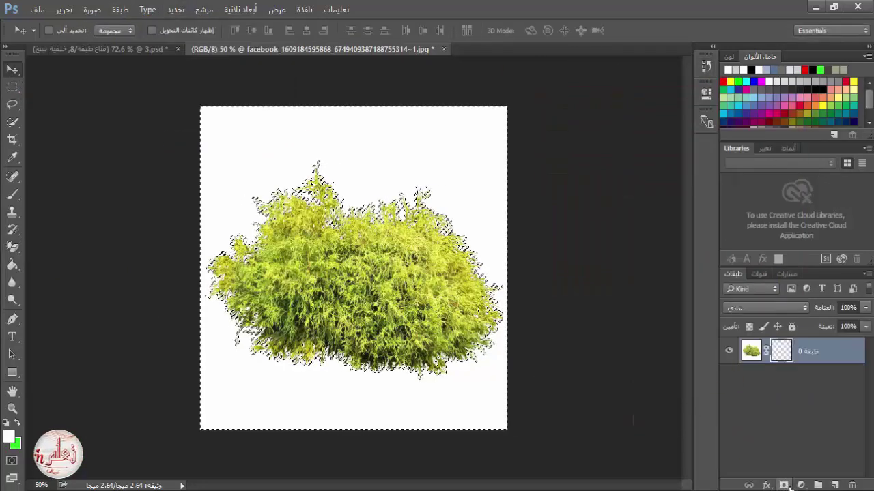
click(94, 10)
mouse_move(198, 39)
click(273, 199)
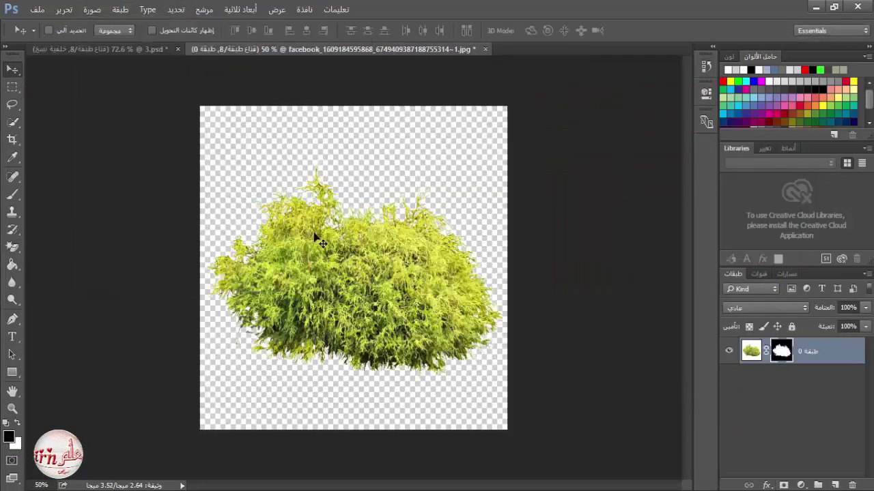
drag(354, 261, 309, 257)
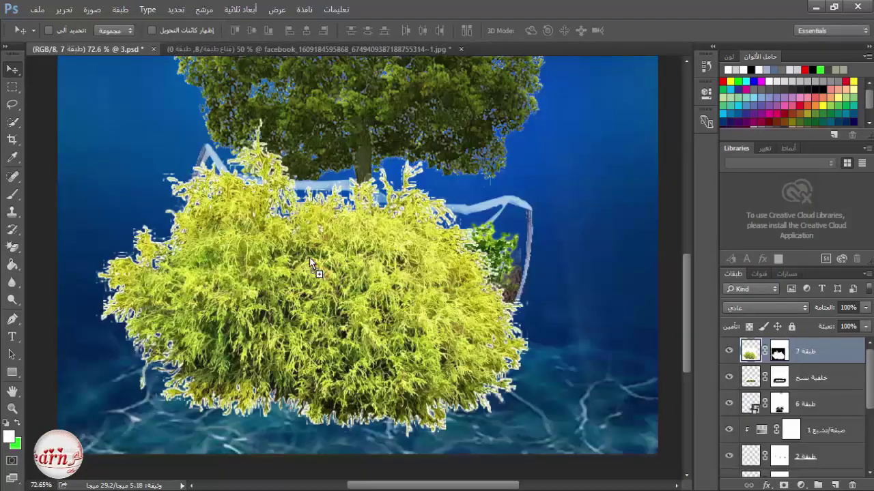
Refine the yellow-green bush's mask with Smart Radius 2.1 px, smoothing 6, a slight feather and edge shift -66%
right_click(783, 346)
click(782, 344)
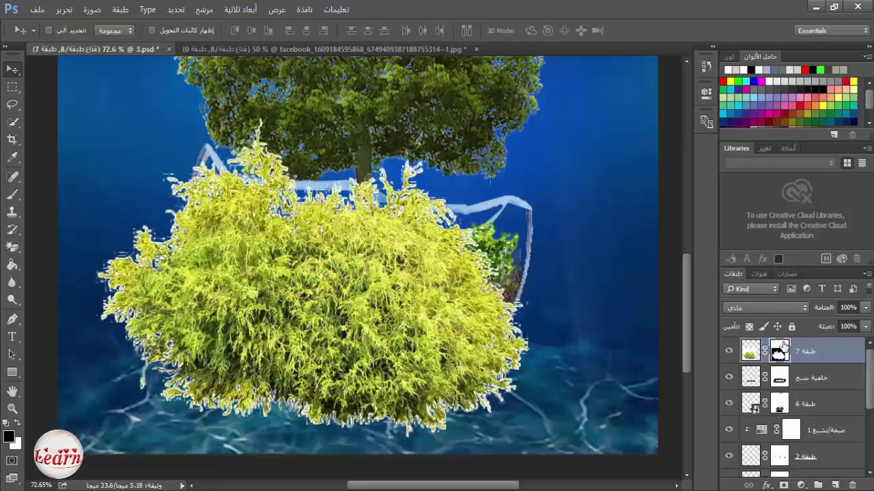
right_click(782, 346)
click(761, 456)
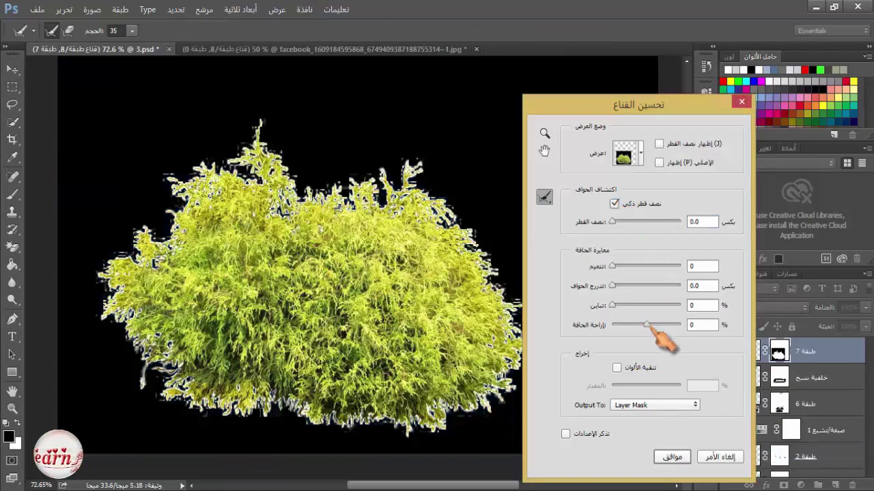
drag(647, 326, 627, 326)
click(613, 266)
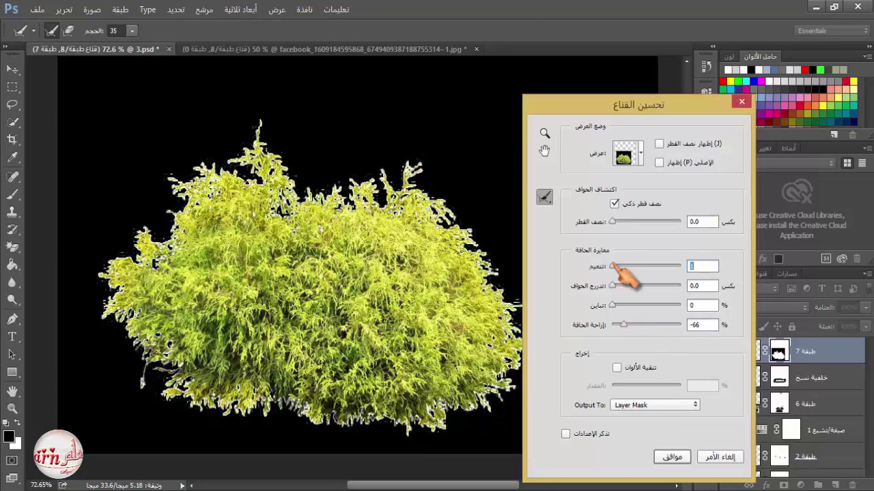
drag(614, 221, 619, 222)
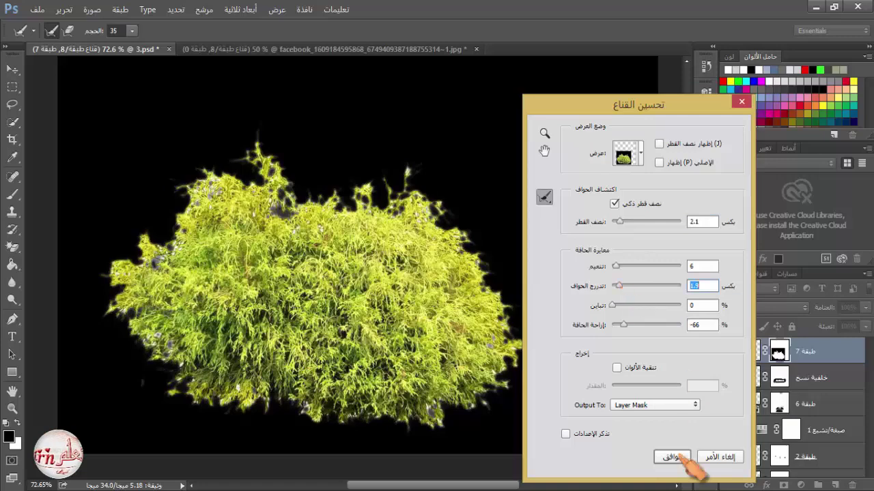
click(679, 456)
Toggle the visibility of individual layers in the stack to check what each one contributes
click(12, 195)
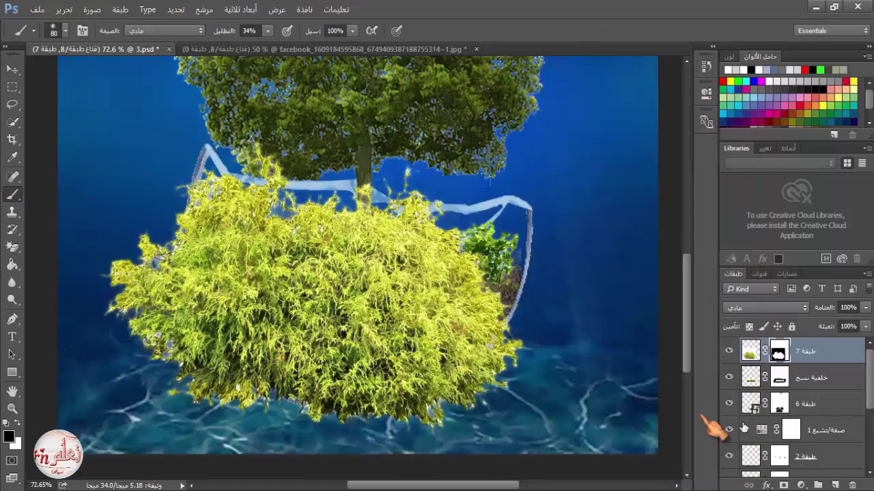
click(729, 377)
click(729, 378)
click(729, 403)
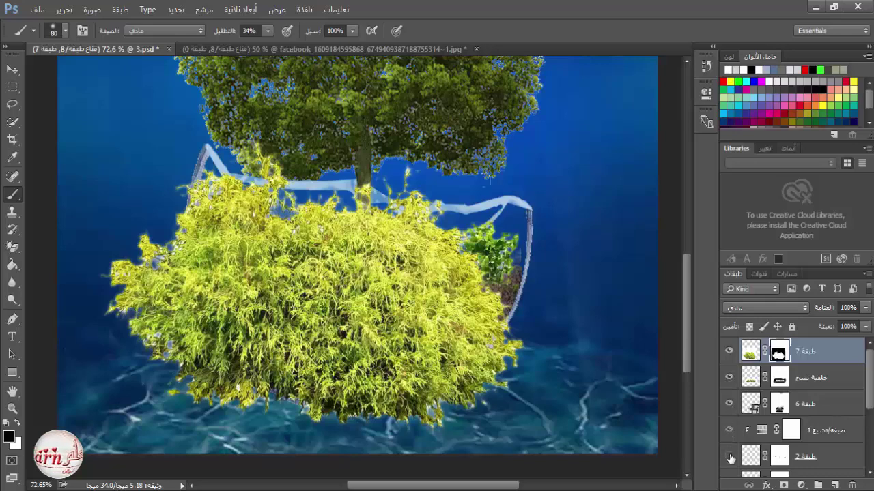
scroll(730, 458, down, 4)
click(729, 431)
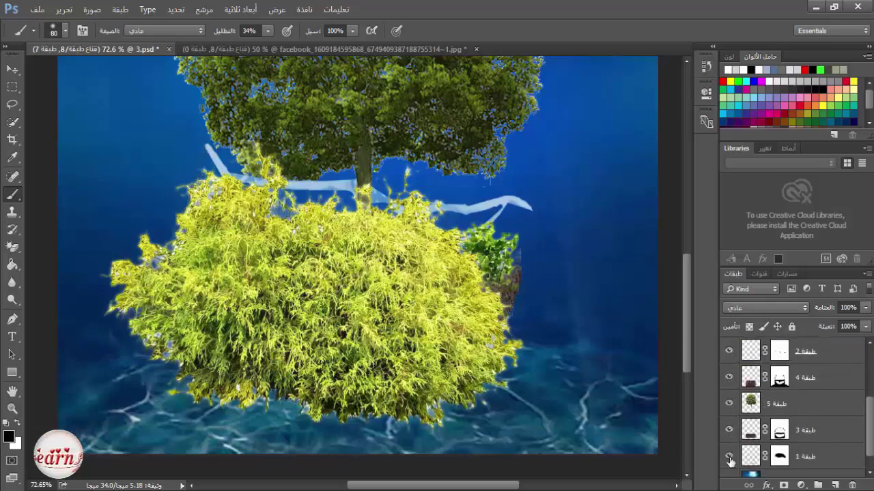
click(729, 432)
scroll(728, 437, down, 1)
click(729, 387)
click(729, 388)
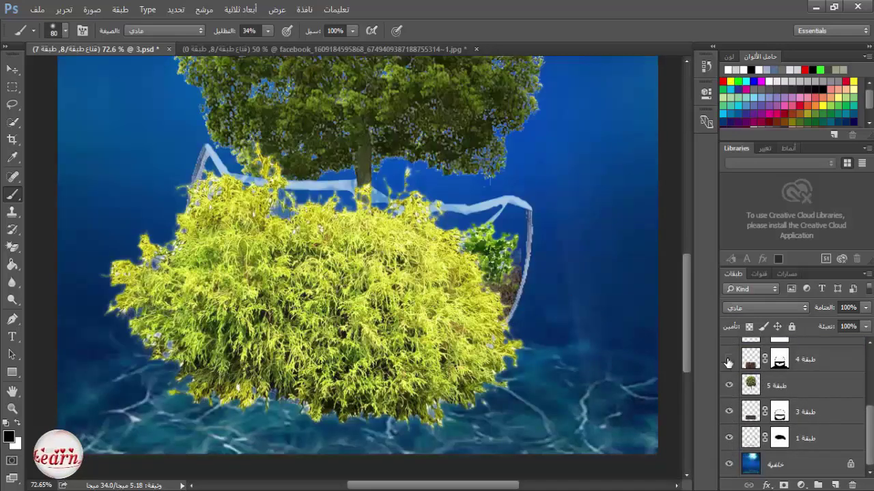
scroll(729, 368, up, 3)
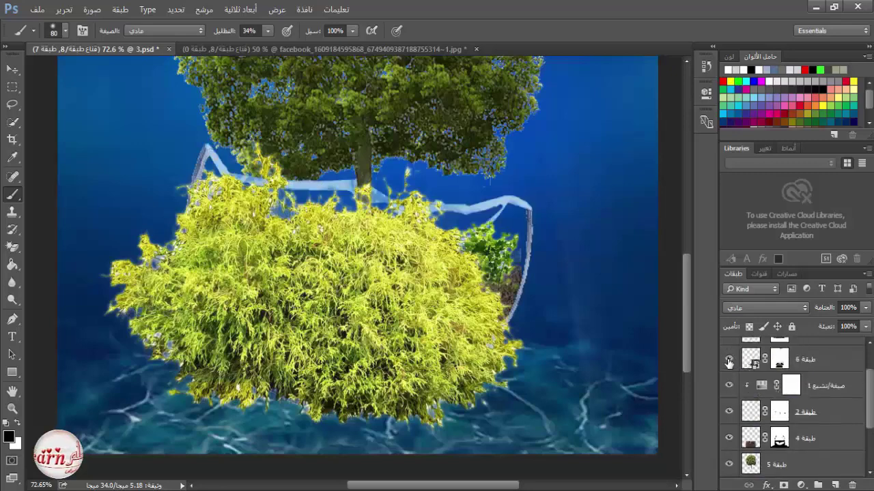
scroll(729, 366, up, 2)
click(729, 351)
click(729, 351)
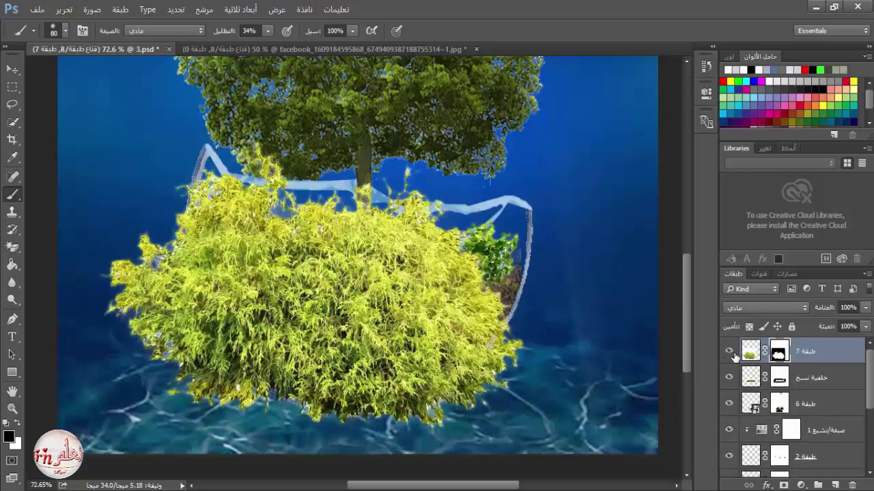
scroll(493, 311, down, 3)
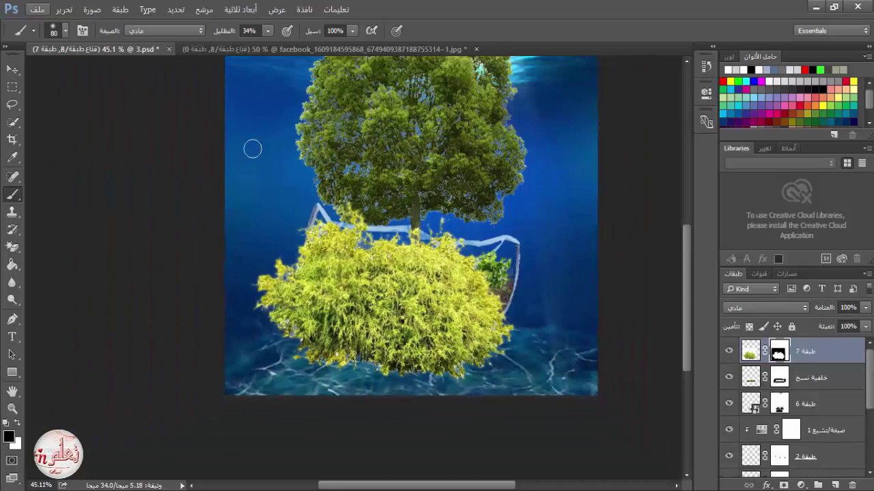
Set the mask brush to a hard round 151 px tip at 100% opacity
click(268, 31)
right_click(276, 170)
click(412, 185)
click(334, 246)
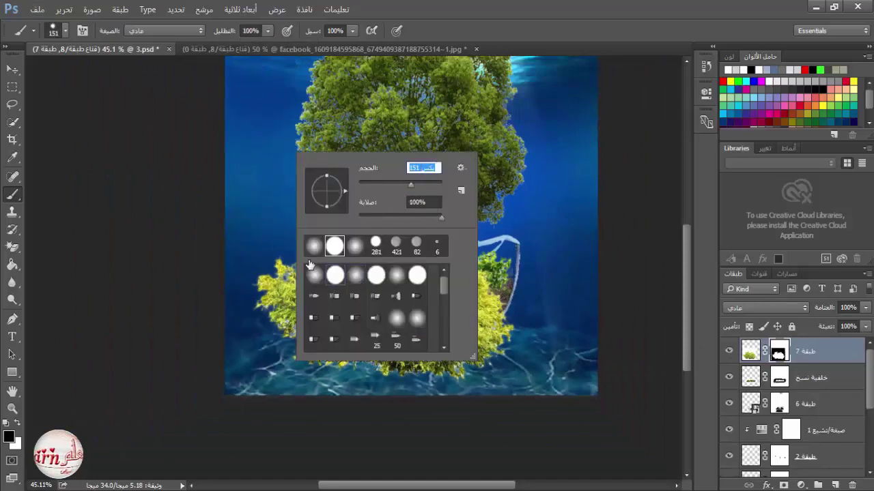
click(238, 159)
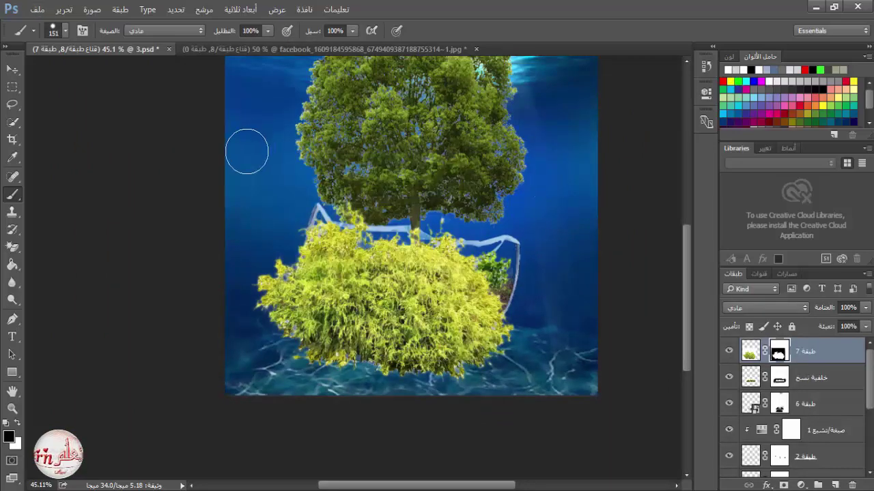
Scale the bush down onto the soil at the bowl's left side and set its layer opacity to 53%
click(63, 10)
click(199, 259)
drag(526, 429, 463, 309)
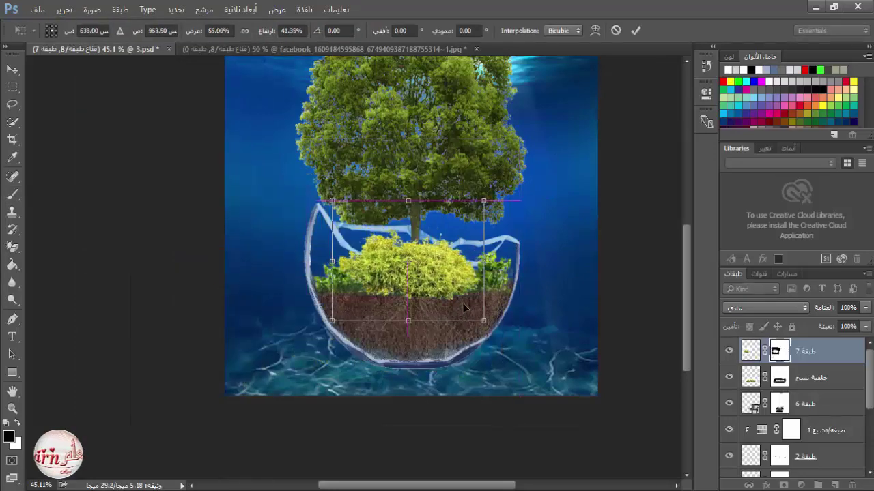
drag(865, 307, 839, 325)
drag(484, 321, 455, 278)
drag(426, 264, 367, 312)
click(246, 32)
click(636, 31)
Blend the small bush's lower edge into the soil on its mask with a soft 151 px brush
key(b)
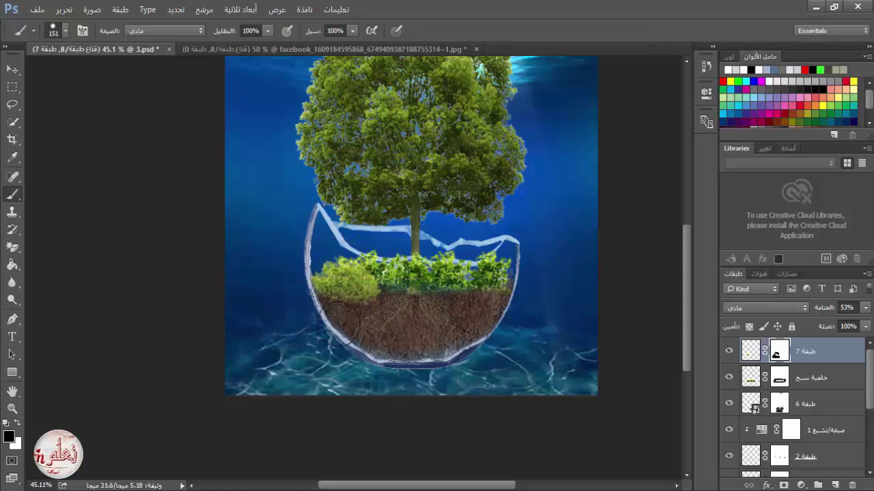
right_click(374, 320)
double_click(461, 405)
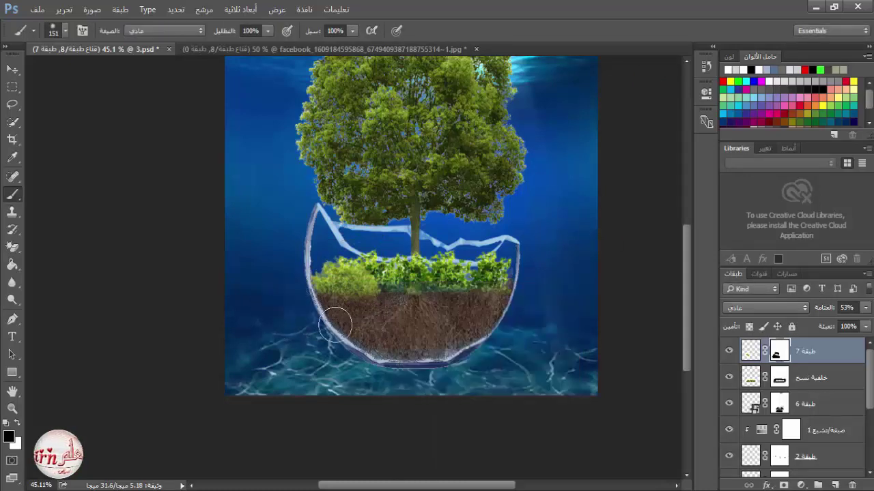
Duplicate the bush layer beneath the original and move the copy to the right end of the hedge
drag(814, 353, 806, 388)
key(v)
drag(382, 287, 481, 292)
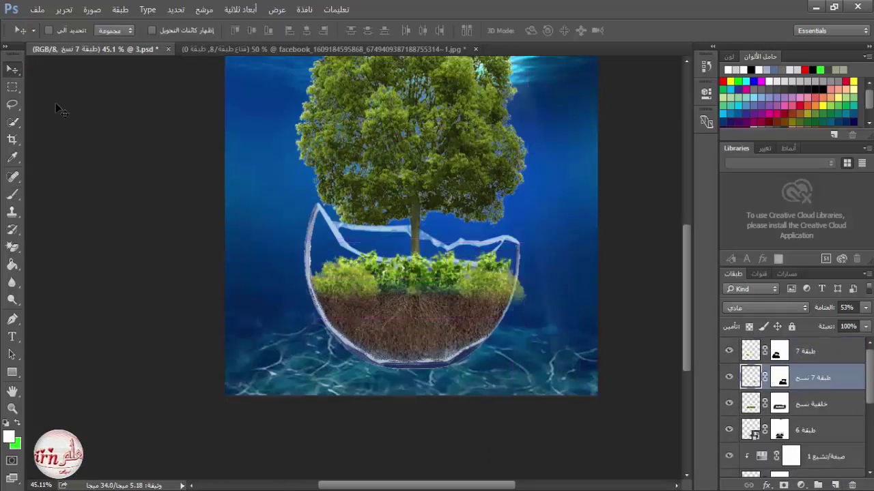
Paint black on the copied bush's mask to hide the foliage that sticks out beyond the glass
key(b)
click(780, 377)
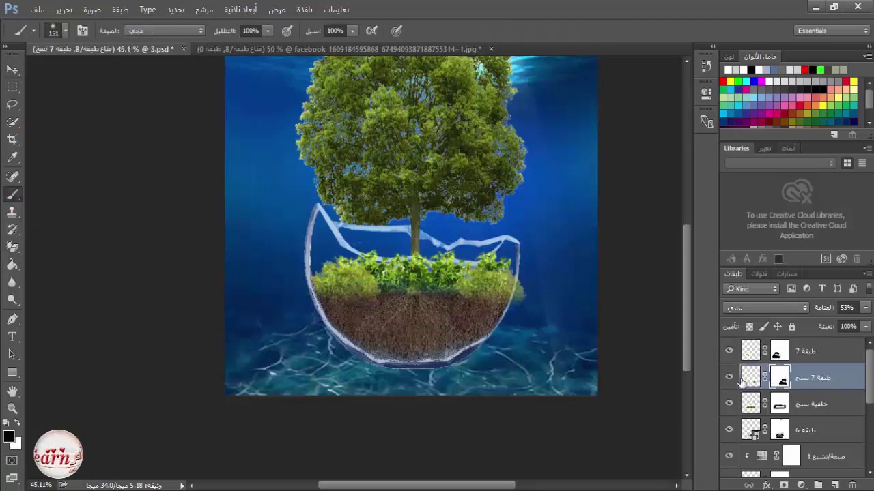
key(d)
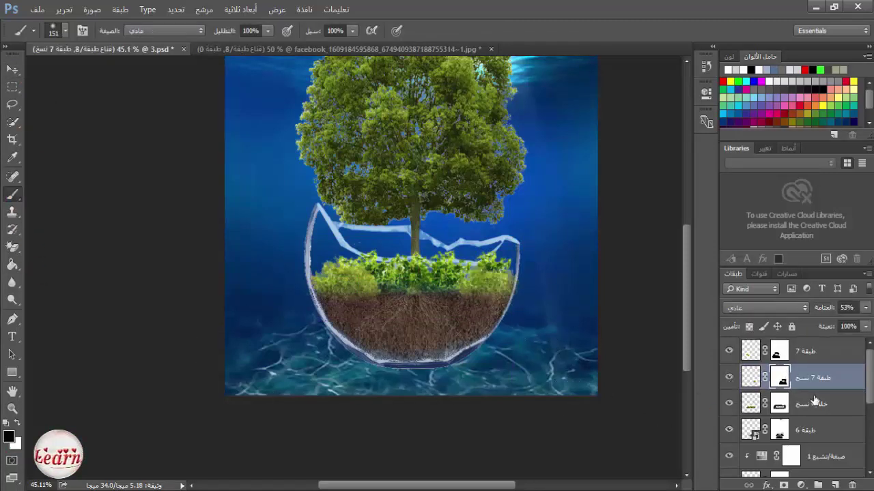
Move the glass rim layer and its clipped Hue/Saturation adjustment together to the top of the layer stack
scroll(730, 434, down, 2)
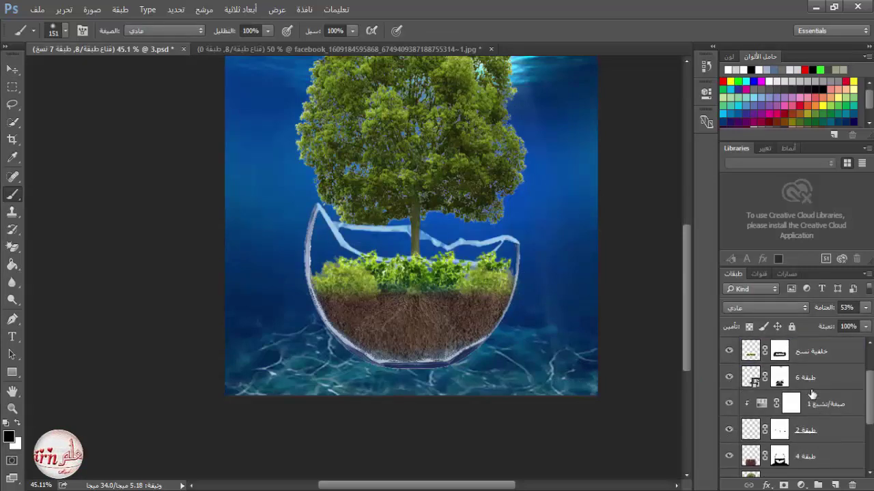
click(841, 434)
shift+click(836, 408)
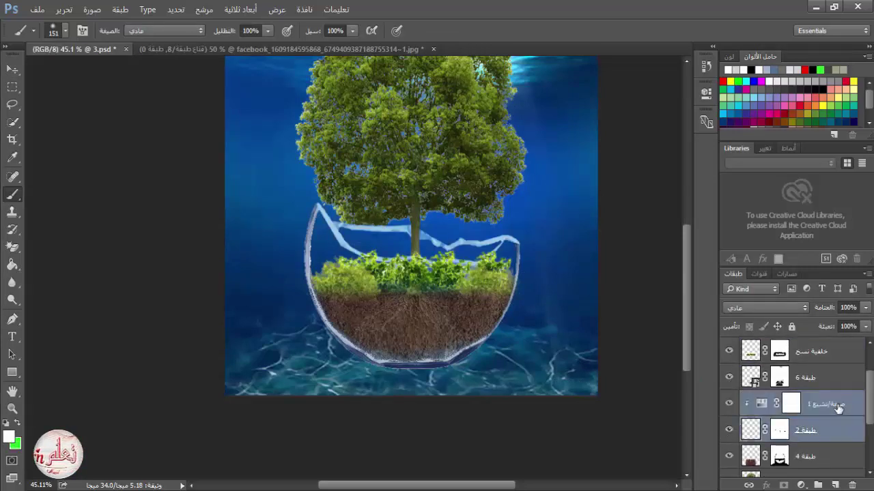
drag(839, 410, 823, 341)
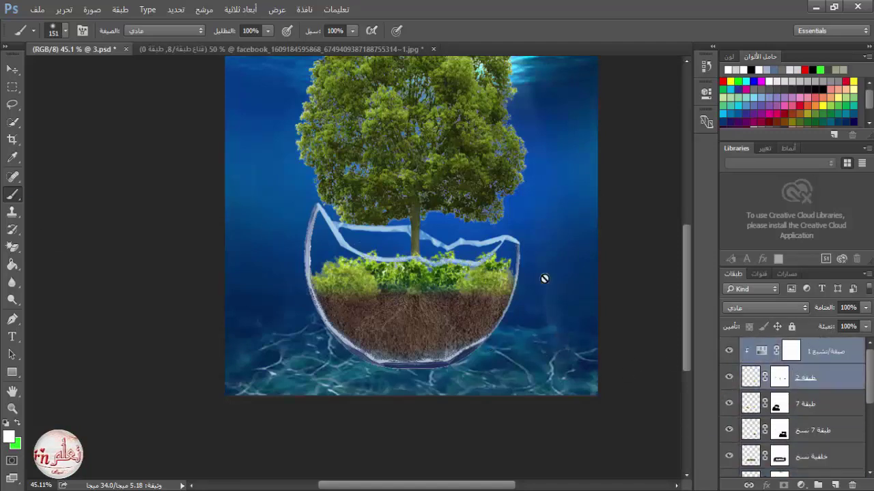
Soften the soil's upper edge on the طبقة 3 mask with an 85 px brush at 64% opacity
click(754, 408)
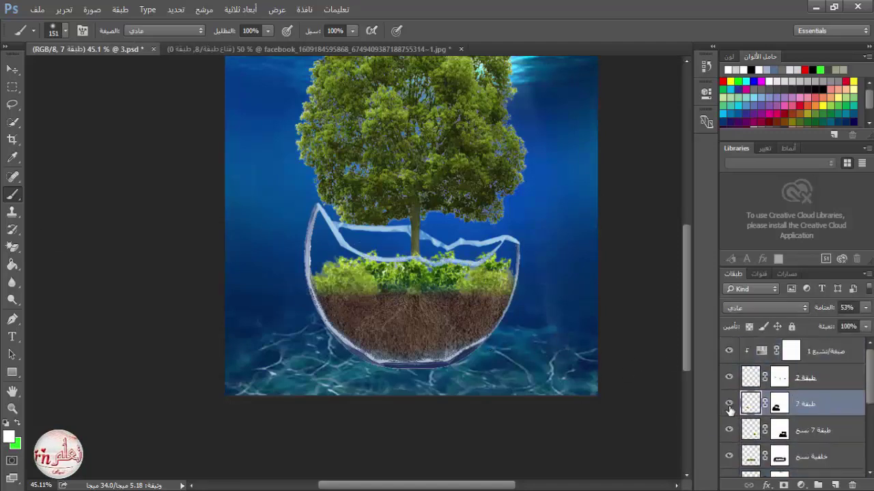
scroll(731, 409, down, 3)
click(733, 407)
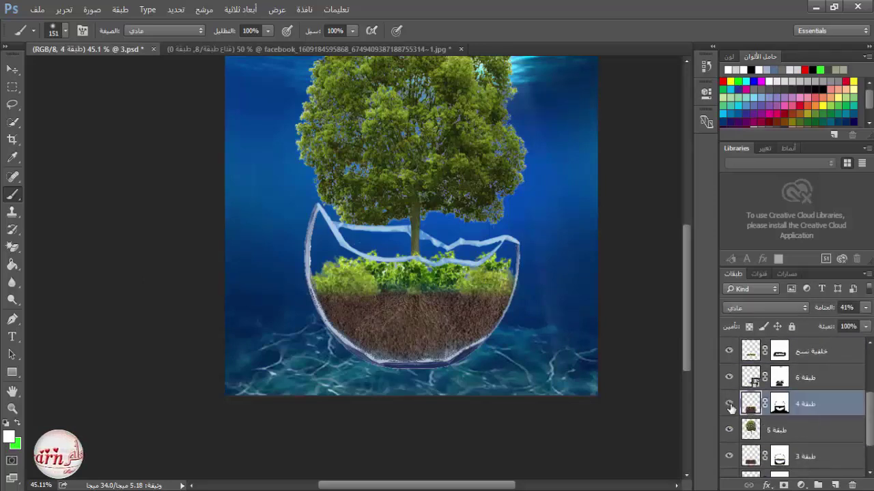
scroll(787, 407, down, 1)
click(779, 430)
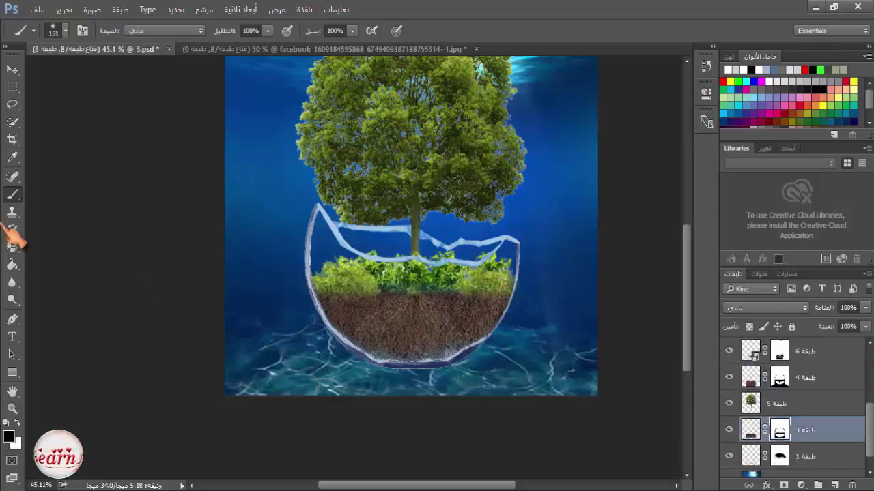
right_click(399, 290)
click(268, 32)
drag(267, 45, 245, 46)
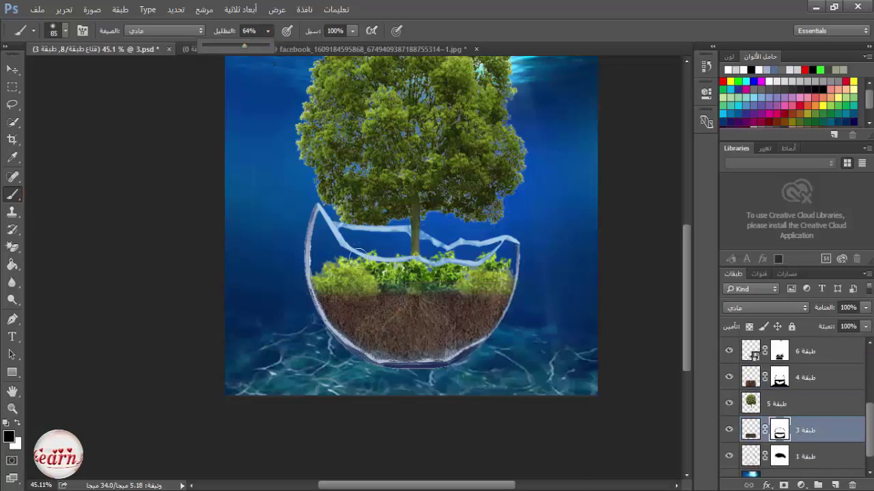
drag(328, 285, 370, 292)
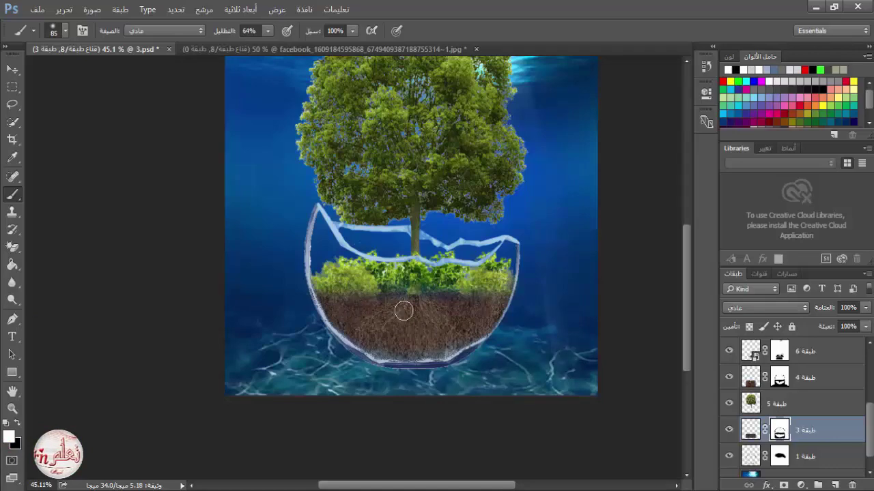
Load the tree layer's outline as a selection and make the hedge layer's mask active for painting
scroll(840, 412, up, 1)
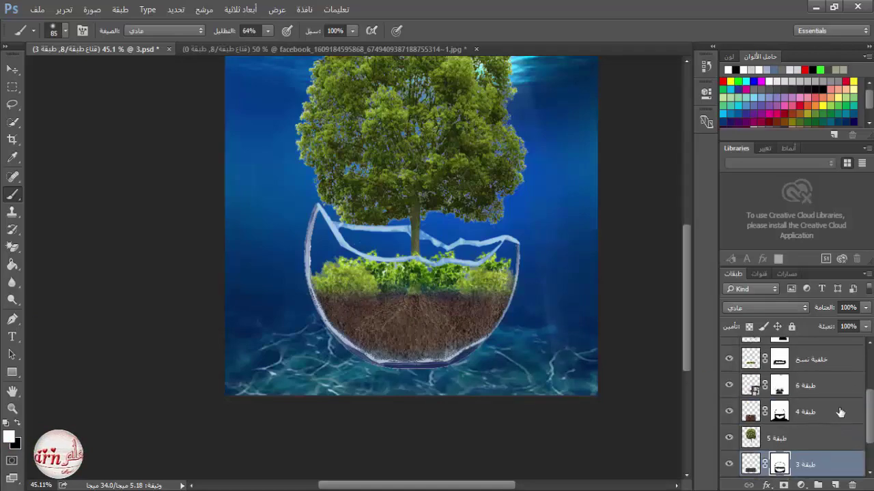
scroll(815, 416, down, 1)
ctrl+click(753, 413)
scroll(753, 415, up, 4)
click(730, 439)
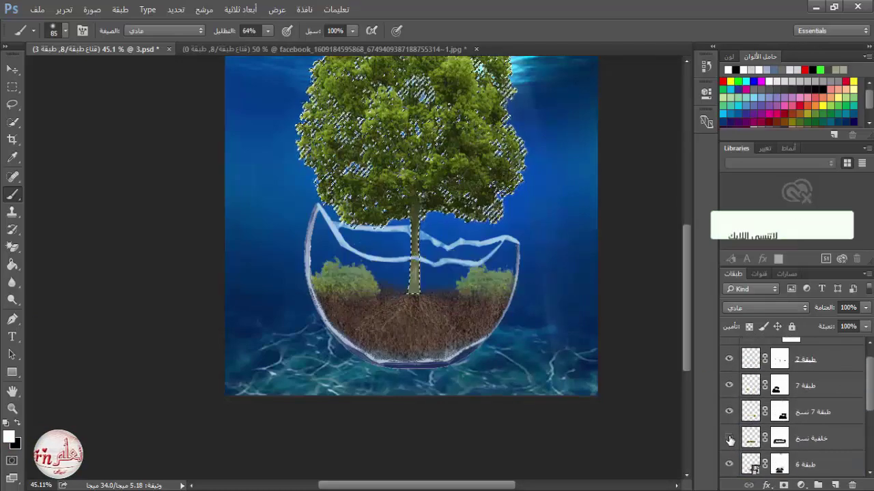
click(729, 439)
click(780, 439)
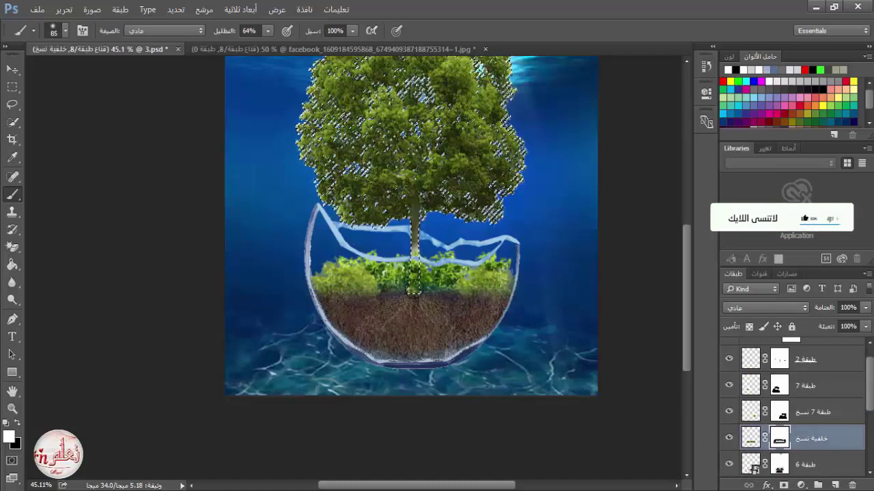
Mask the hedge off the tree trunk inside the selection, restore some leaves at its base, and deselect
key(x)
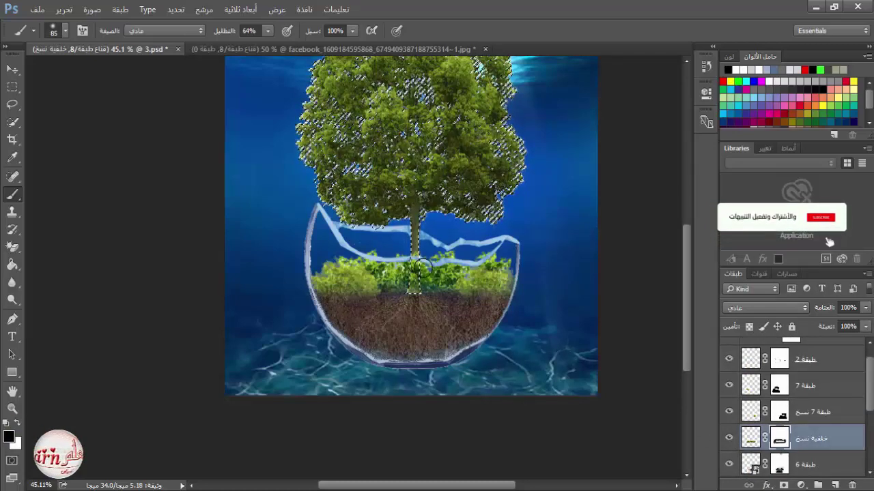
scroll(443, 285, up, 5)
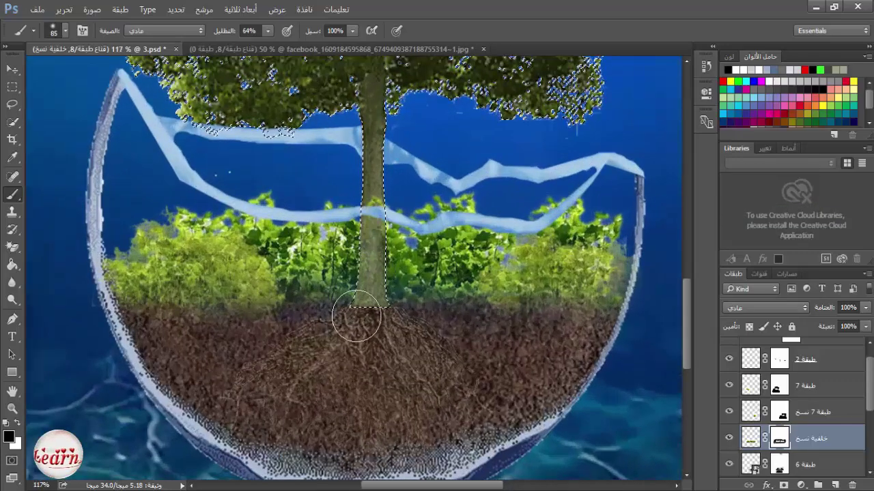
key(x)
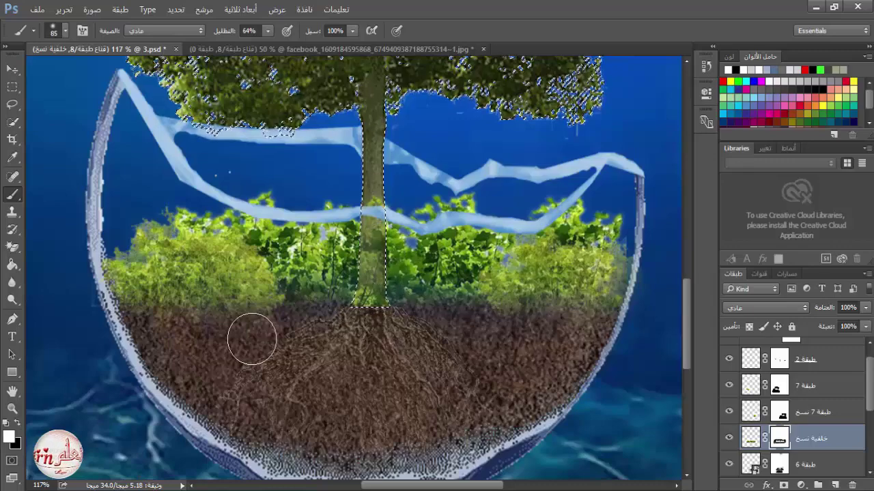
scroll(270, 341, down, 3)
scroll(268, 340, down, 2)
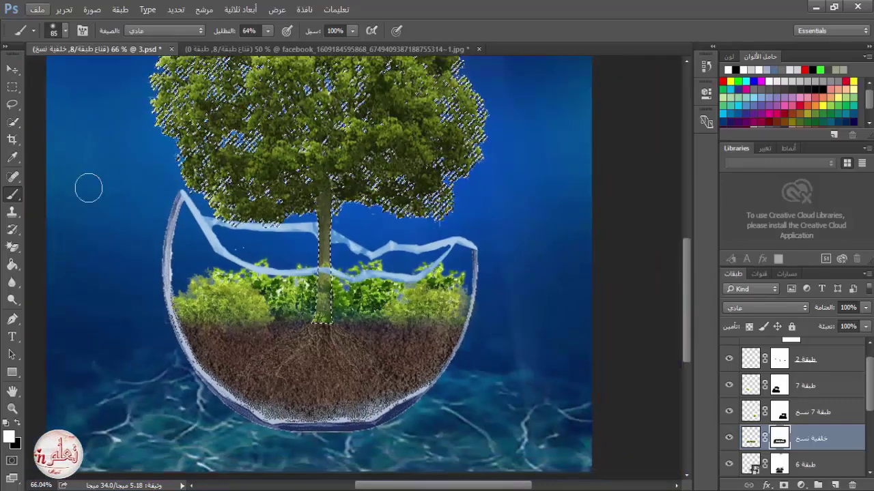
click(13, 87)
click(149, 181)
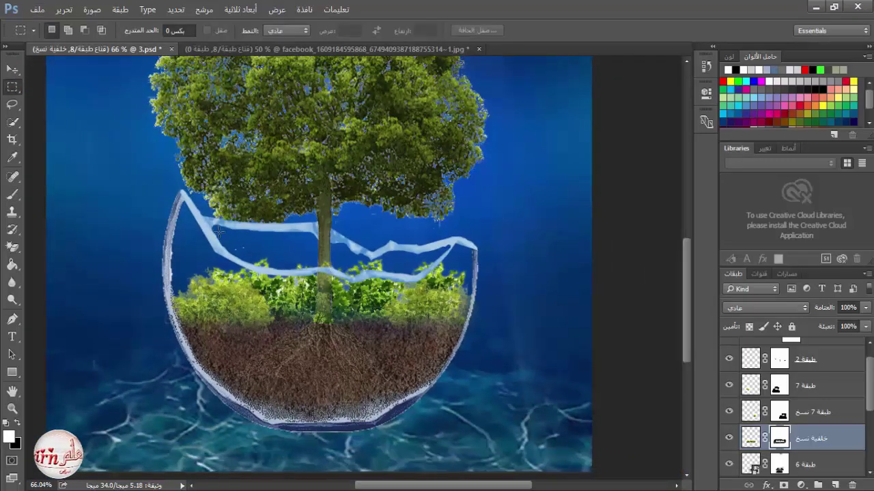
Bring up the transparent fish sheet in Windows Photo Viewer and open it in Adobe Photoshop
scroll(218, 230, down, 3)
click(315, 490)
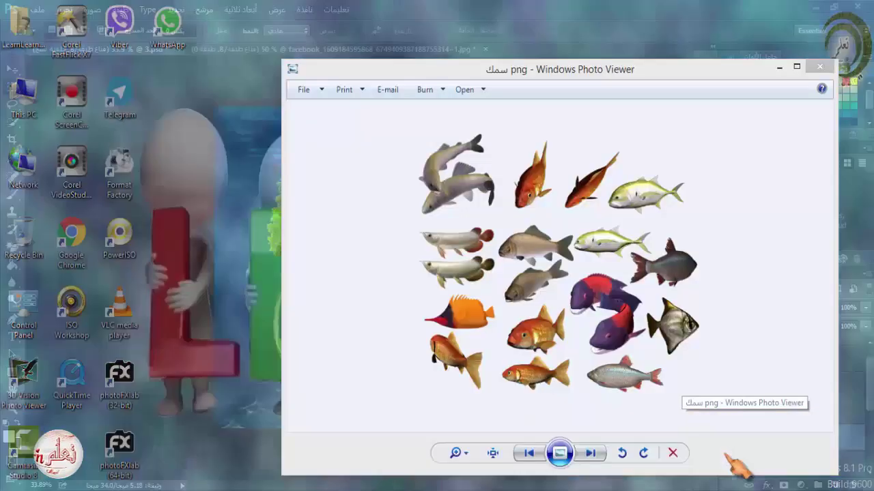
click(741, 455)
right_click(568, 319)
mouse_move(614, 327)
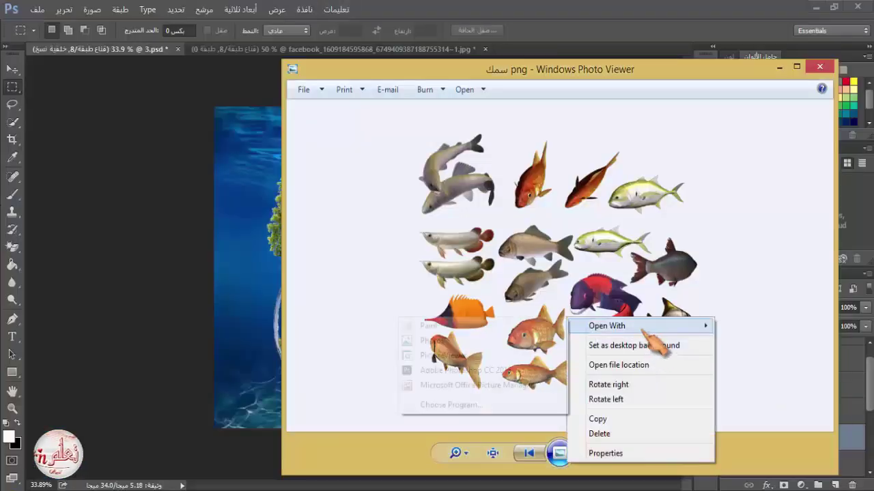
click(443, 370)
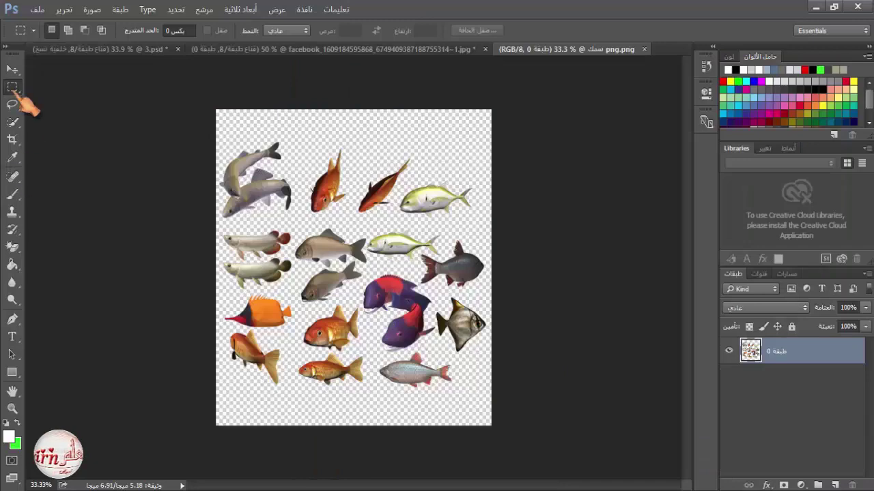
Lasso the two grey-brown catfish on the fish sheet and move them into 3.psd beside the bowl's left rim
click(12, 105)
scroll(244, 215, up, 6)
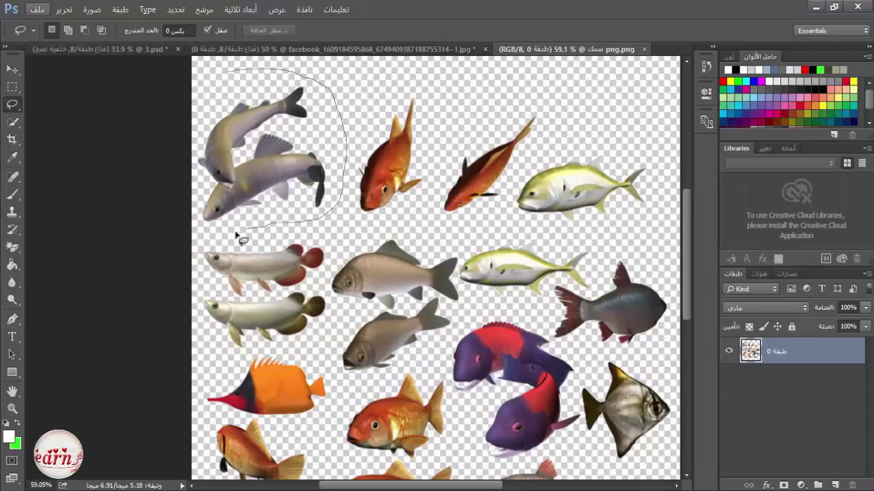
click(12, 69)
mouse_move(267, 157)
mouse_down()
mouse_move(307, 46)
mouse_move(273, 58)
mouse_up()
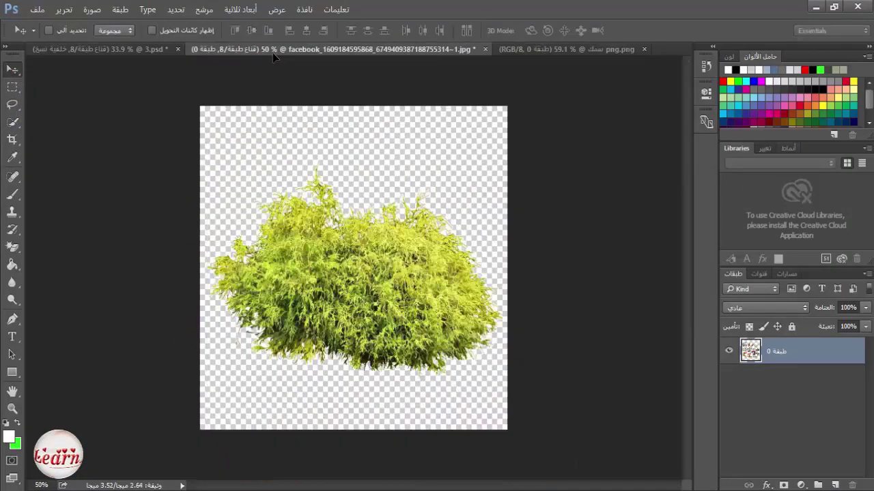
drag(147, 47, 279, 331)
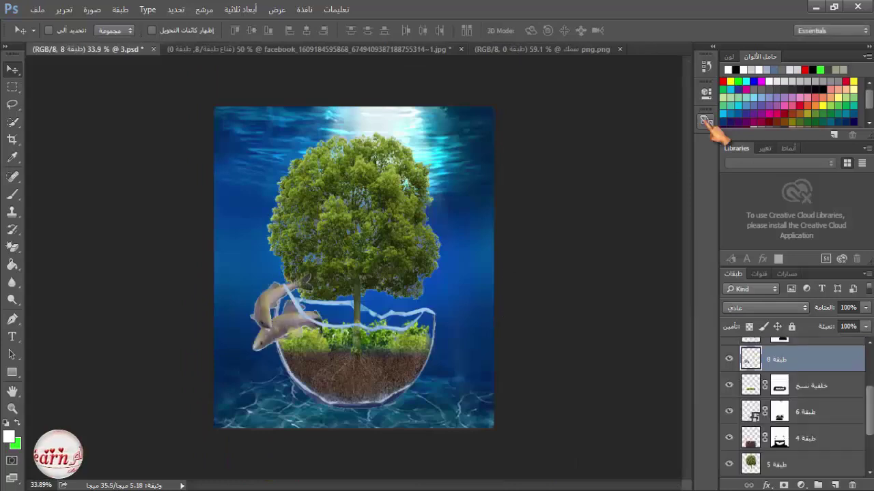
Move the catfish layer directly below طبقة 2 and scale the fish proportionally to 42.49%
drag(785, 359, 796, 393)
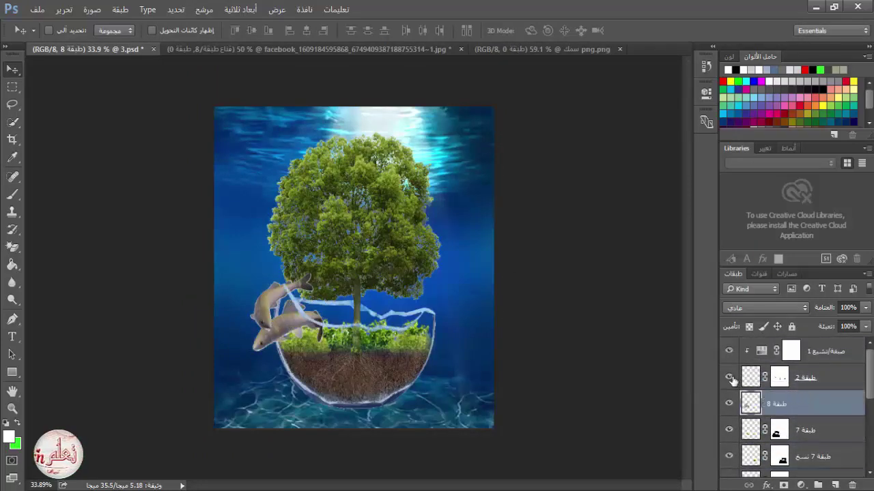
key(ctrl+t)
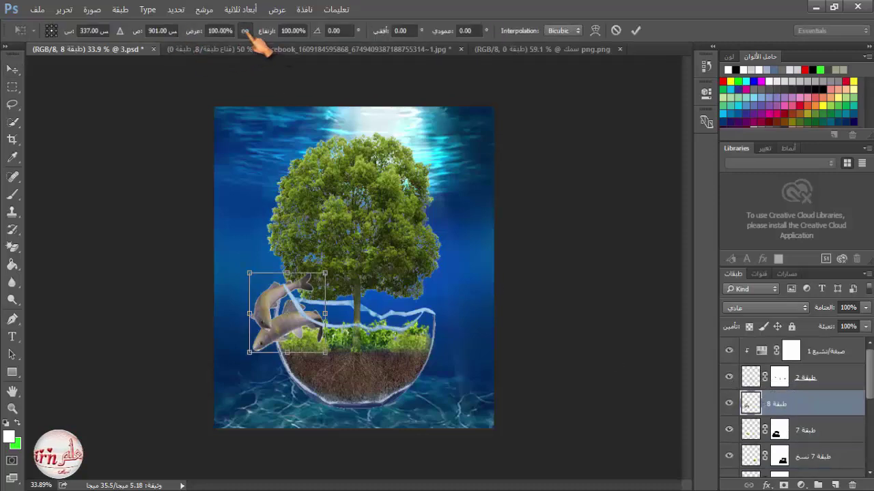
drag(325, 274, 287, 305)
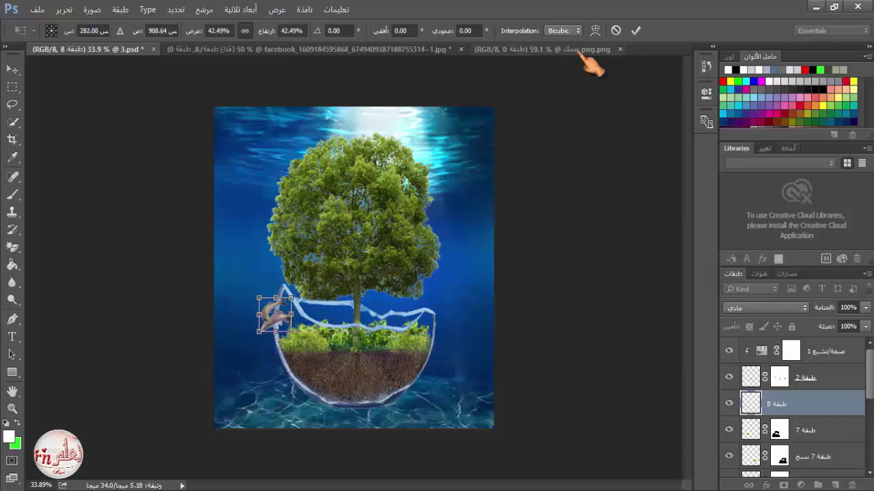
click(635, 31)
Move the catfish layer to just above the background and shift the fish slightly left, behind the glass edge
scroll(277, 366, up, 5)
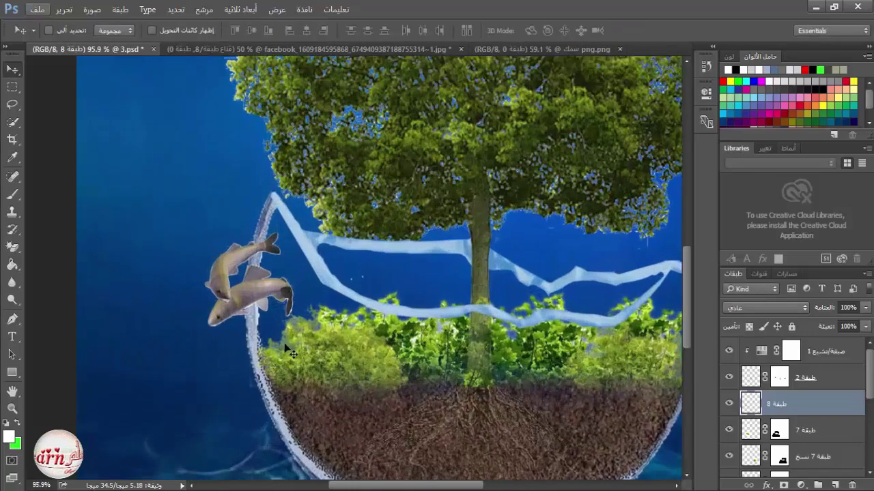
scroll(780, 404, down, 1)
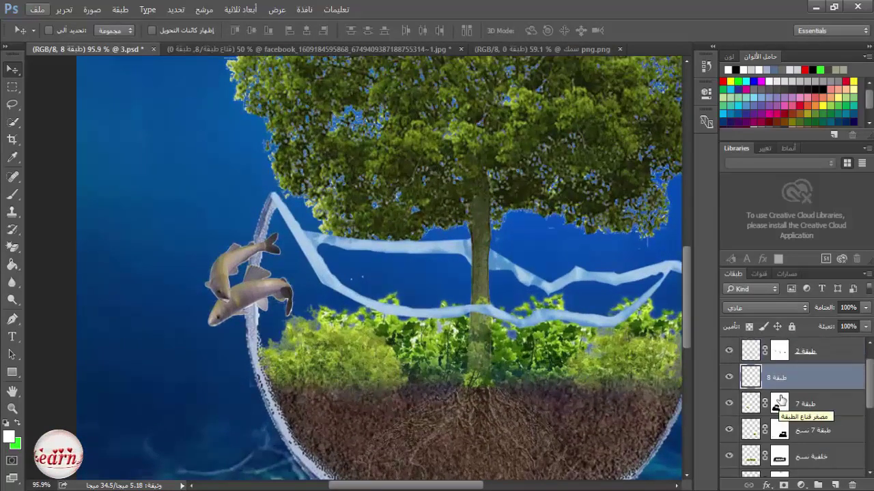
scroll(776, 396, down, 3)
scroll(776, 394, down, 1)
drag(790, 361, 785, 443)
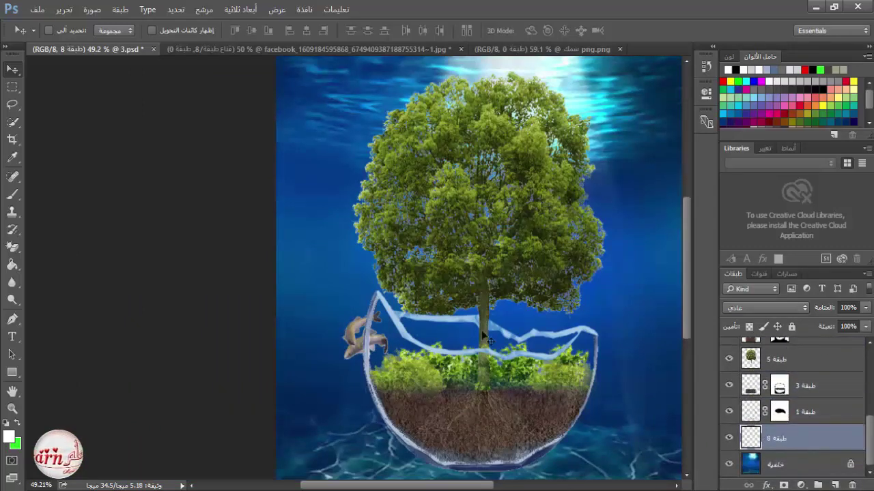
drag(354, 334, 345, 336)
scroll(444, 343, down, 2)
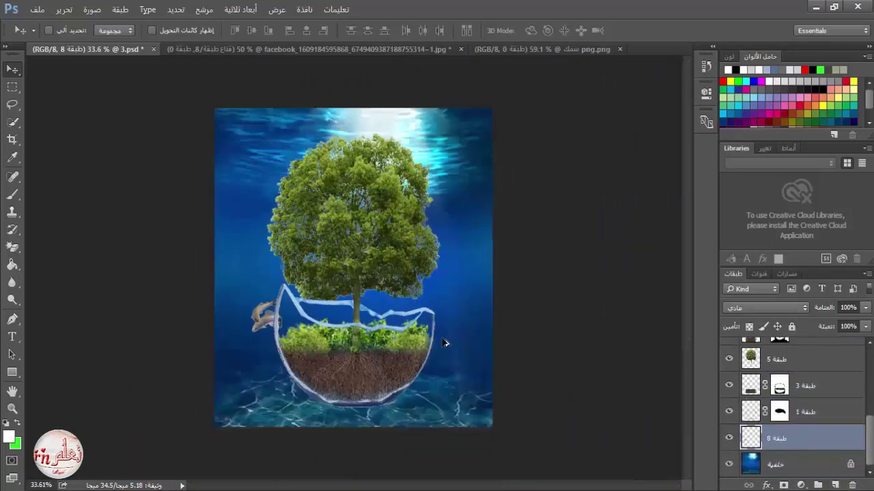
Close the bush image document and return to 3.psd
click(523, 51)
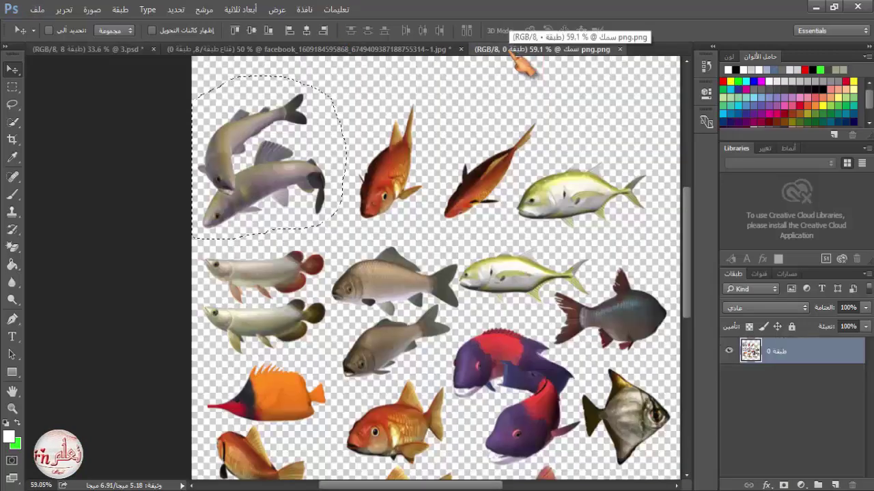
click(434, 50)
drag(451, 55, 393, 143)
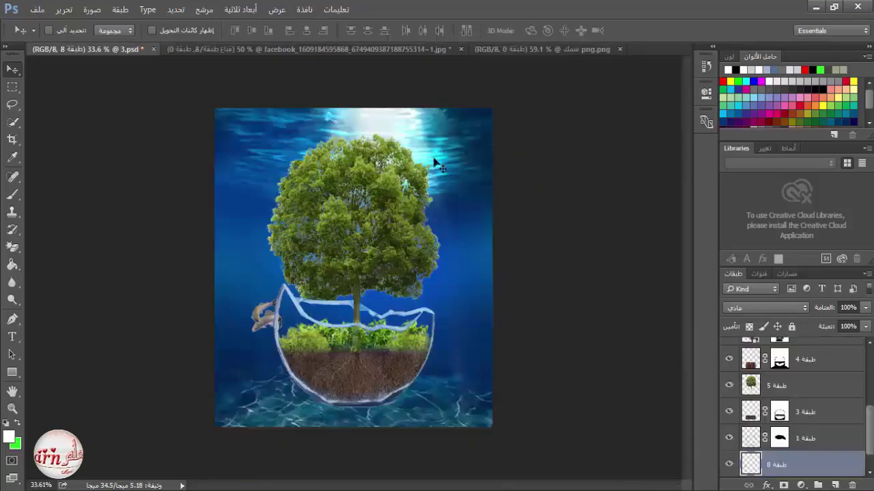
click(461, 50)
click(447, 204)
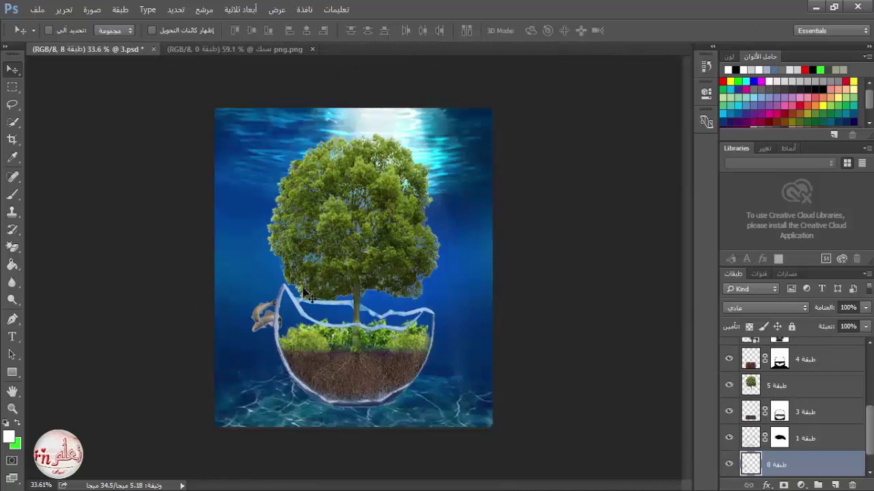
Shrink the catfish pair on طبقة 8 and place it inside the bowl near the left glass wall, above the bush
click(728, 467)
click(729, 466)
scroll(285, 335, up, 4)
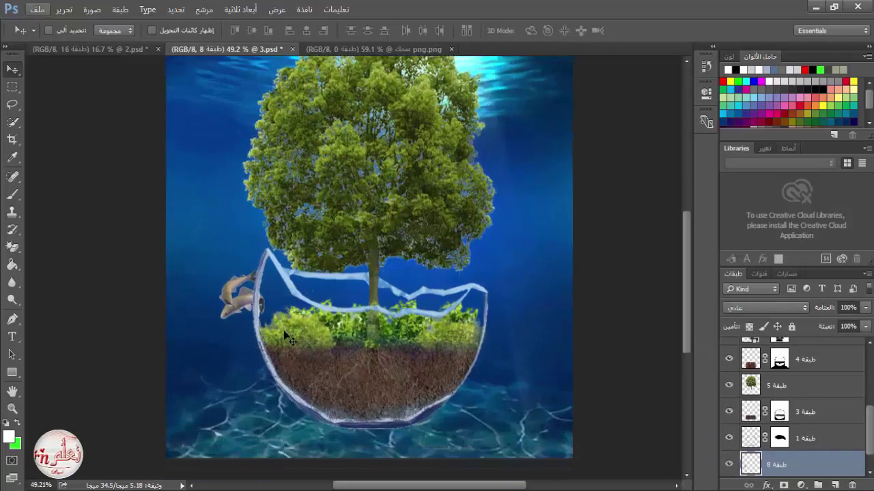
click(65, 9)
click(225, 256)
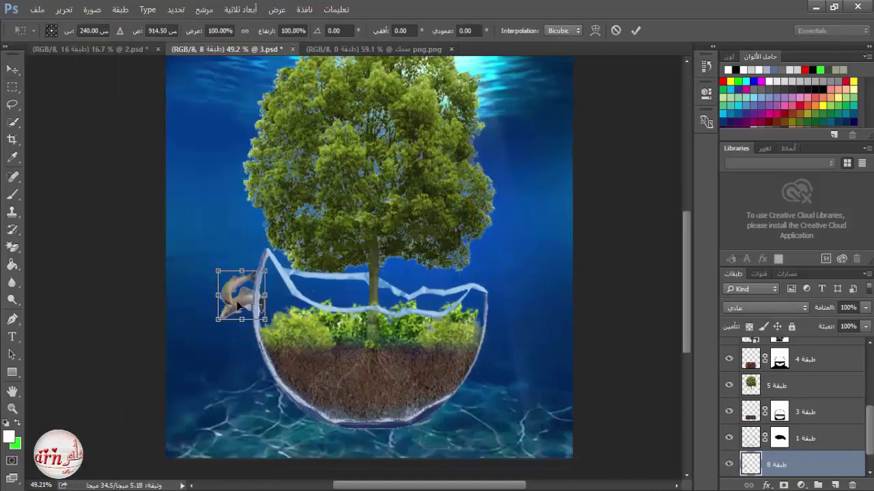
drag(238, 307, 282, 301)
click(636, 30)
Duplicate the catfish pair, flip the copy horizontally and place it just outside the bowl's left side
key(ctrl+j)
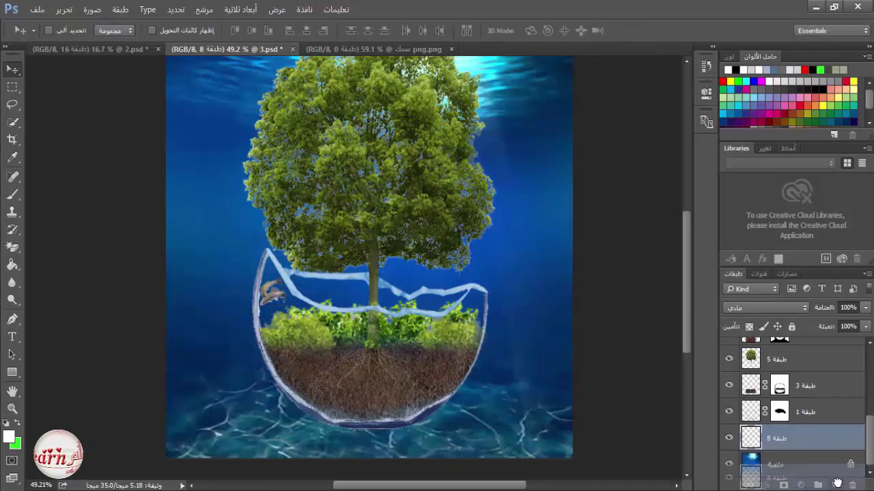
drag(274, 295, 235, 302)
key(ctrl+t)
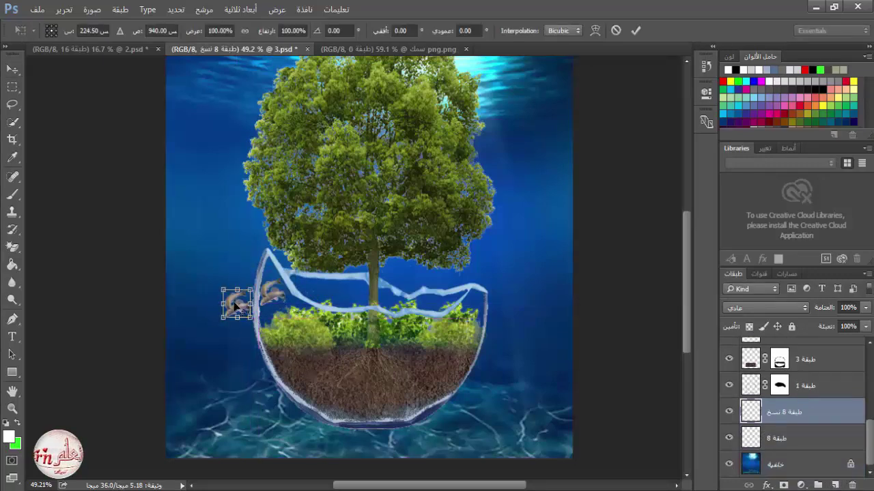
right_click(239, 310)
click(242, 279)
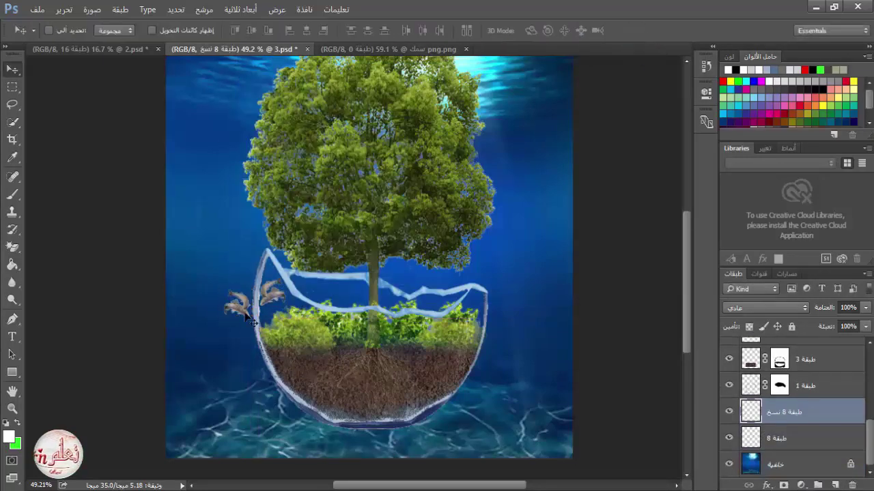
drag(251, 317, 230, 309)
click(636, 31)
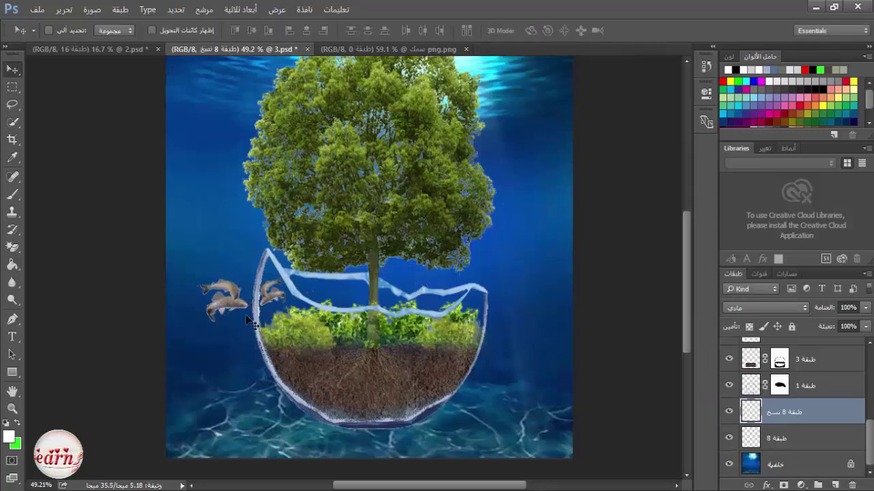
mouse_move(229, 301)
mouse_down()
mouse_move(278, 301)
mouse_move(235, 300)
mouse_move(227, 315)
mouse_up()
Lasso the two brown carp on the fish sheet and move them into 3.psd on a layer directly above طبقة 8
click(759, 389)
click(760, 436)
click(362, 49)
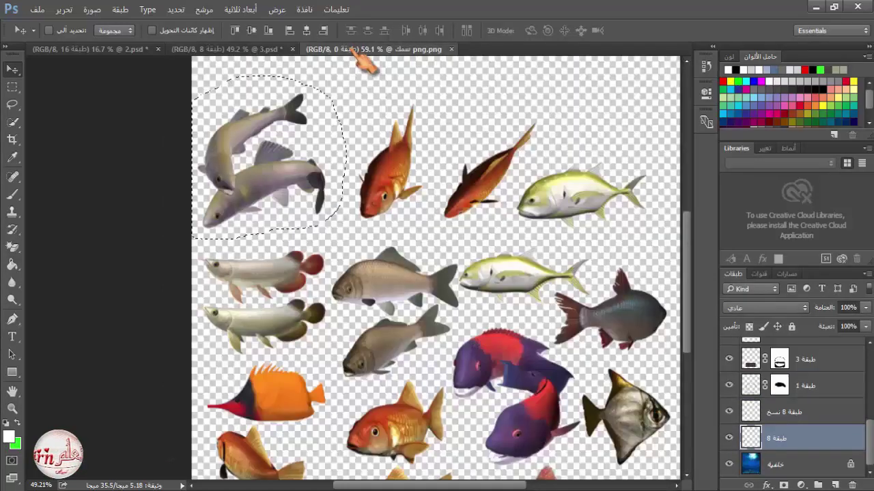
scroll(402, 234, down, 3)
key(l)
scroll(359, 259, up, 2)
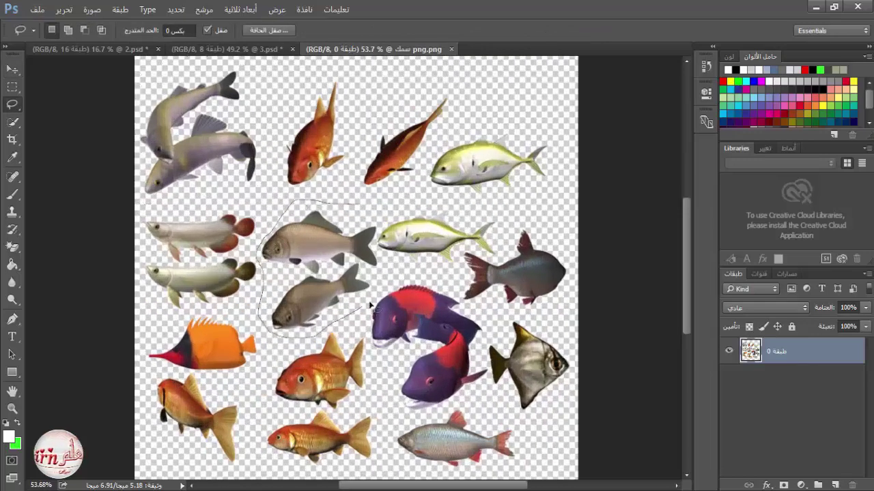
drag(381, 228, 360, 203)
key(v)
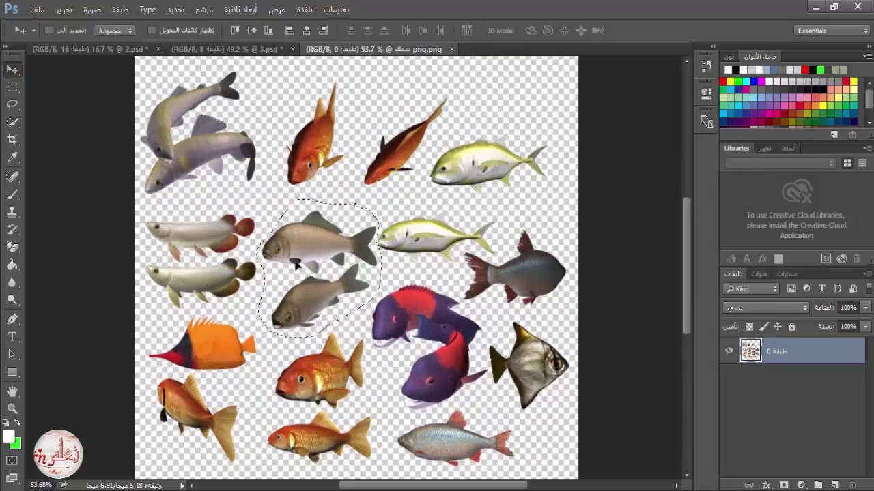
mouse_move(315, 273)
mouse_down()
mouse_move(212, 50)
mouse_move(252, 358)
mouse_move(226, 390)
mouse_up()
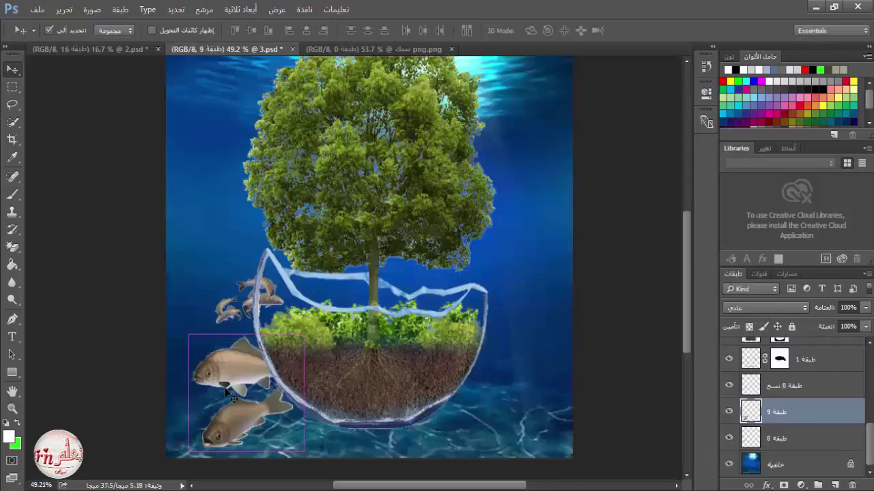
Shrink the carp pair and place it in the water near the lower-left corner of the picture
key(ctrl+t)
drag(304, 335, 295, 413)
scroll(247, 396, down, 1)
key(Return)
Build a school from carp copies below the bowl's left side, flipping the third copy horizontally
key(ctrl+t)
right_click(246, 348)
click(302, 319)
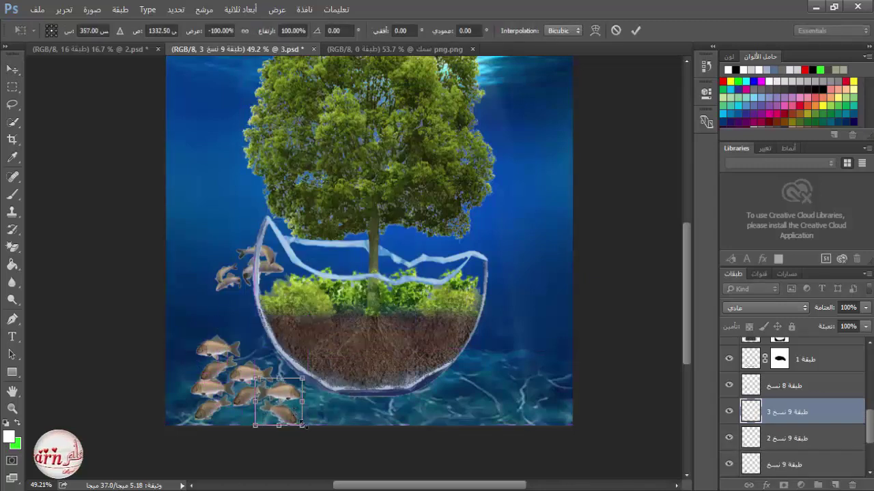
click(636, 31)
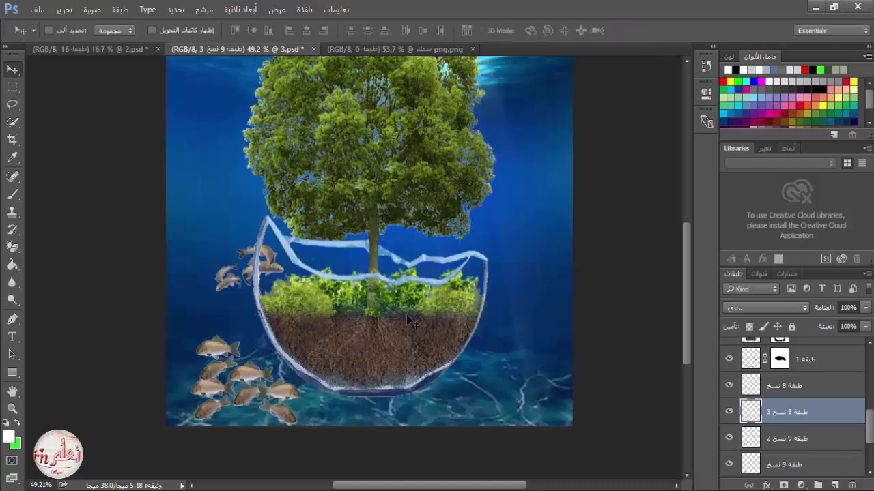
Lasso the two red-and-purple fish on the fish sheet and move them into 3.psd at the bowl's lower right
click(394, 49)
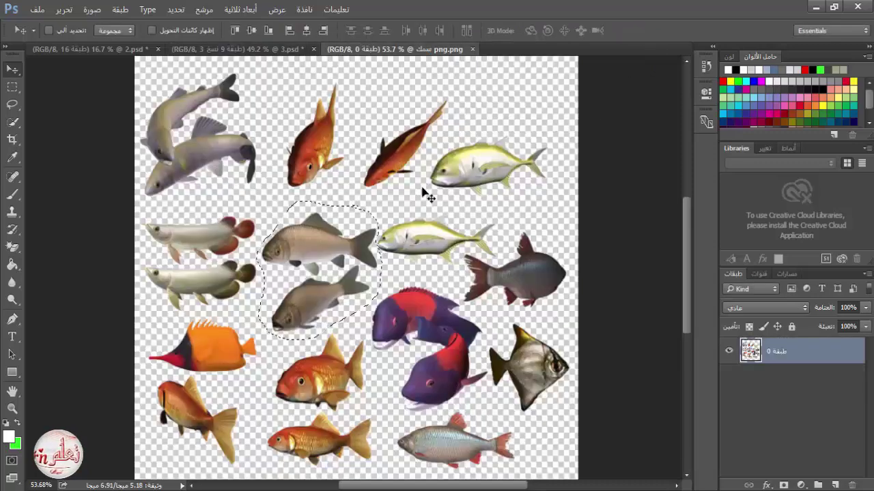
click(13, 105)
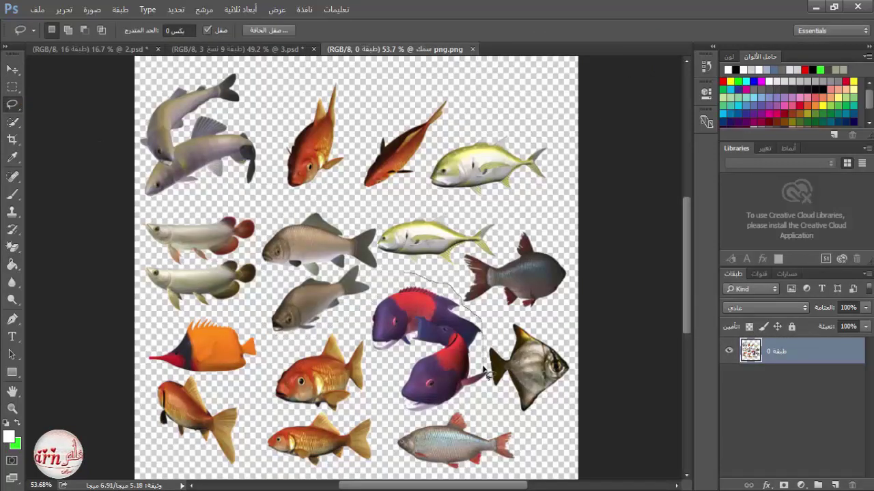
mouse_move(403, 420)
mouse_down()
mouse_move(363, 358)
mouse_move(365, 329)
mouse_move(384, 284)
mouse_move(404, 273)
mouse_up()
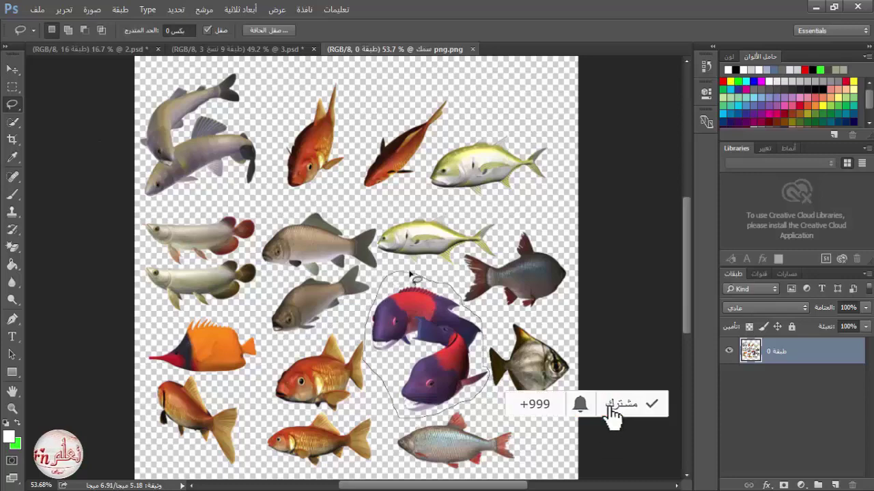
key(v)
mouse_move(376, 312)
mouse_down()
mouse_move(211, 48)
mouse_move(474, 352)
mouse_move(485, 339)
mouse_up()
Shrink the red-and-purple fish pair proportionally, flip it horizontally and place it behind the bowl's lower-right edge
key(ctrl+t)
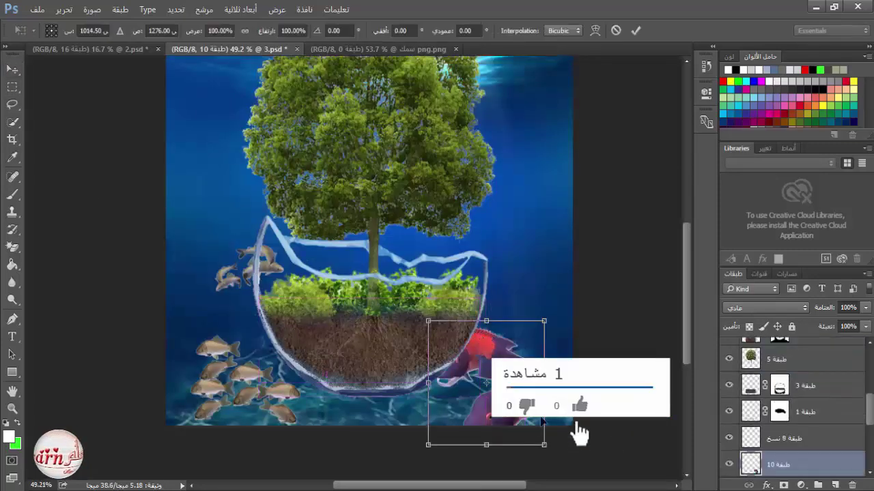
drag(546, 446, 503, 376)
click(245, 31)
right_click(483, 338)
click(526, 314)
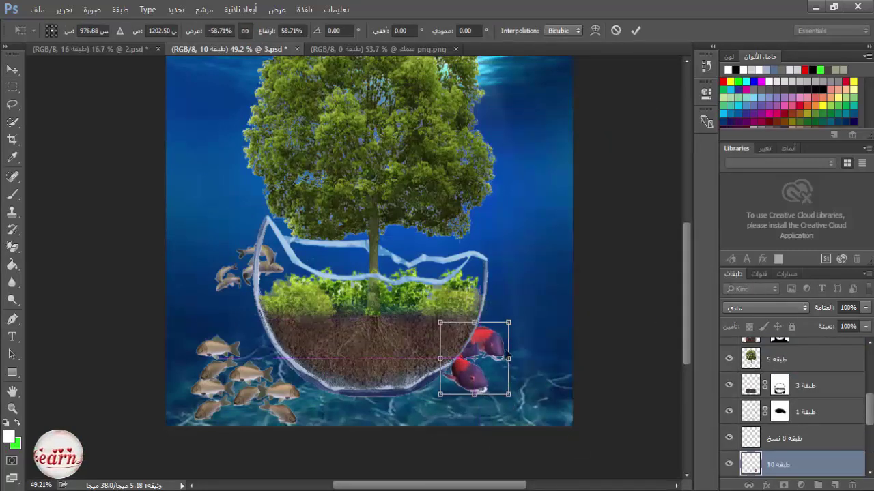
drag(509, 322, 538, 331)
click(635, 30)
Flip the copied red-and-purple fish pair vertically, scale it to about 85%, rotate it about -14.6° and place it up and outward from the first pair
key(ctrl+t)
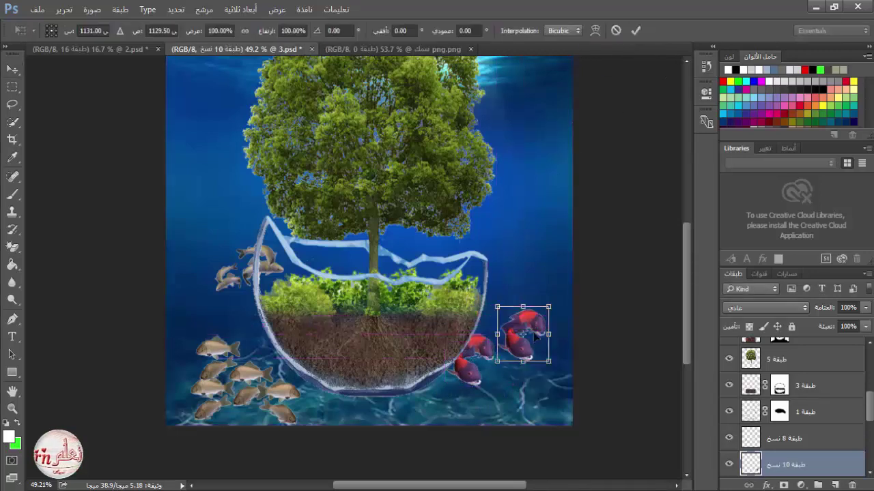
drag(561, 304, 568, 314)
right_click(535, 325)
click(577, 304)
drag(555, 354, 544, 346)
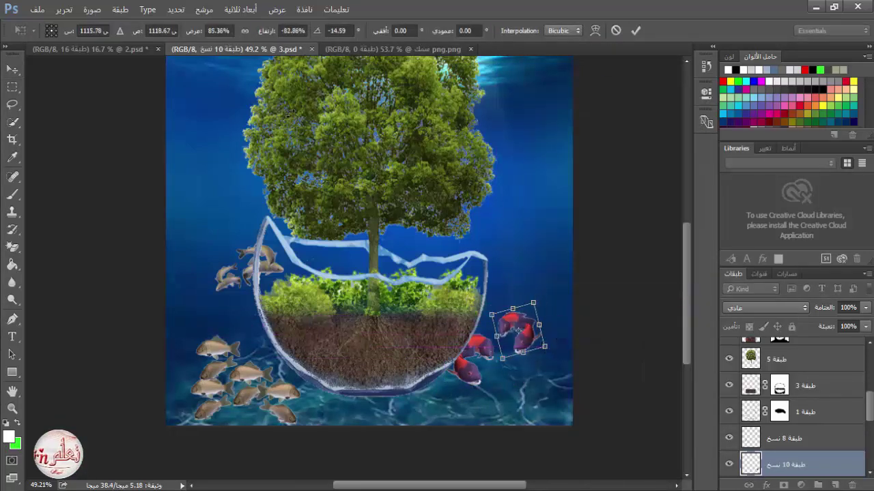
drag(525, 317, 519, 312)
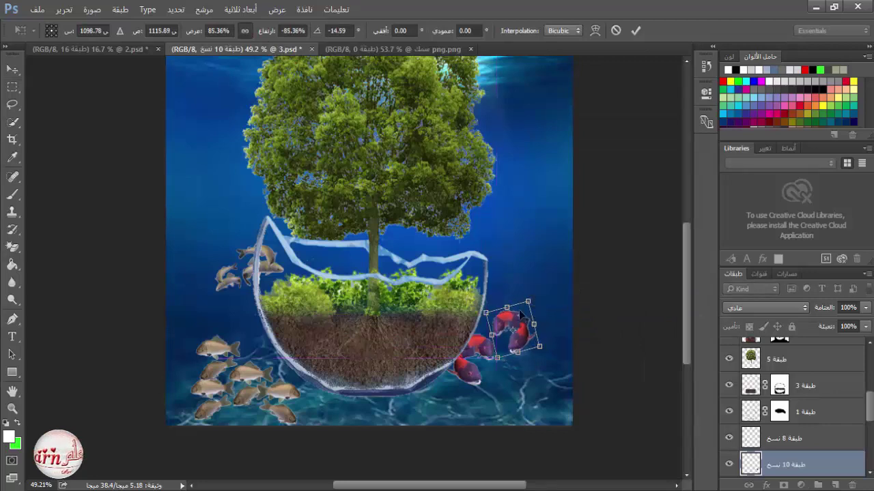
click(636, 31)
scroll(486, 220, down, 2)
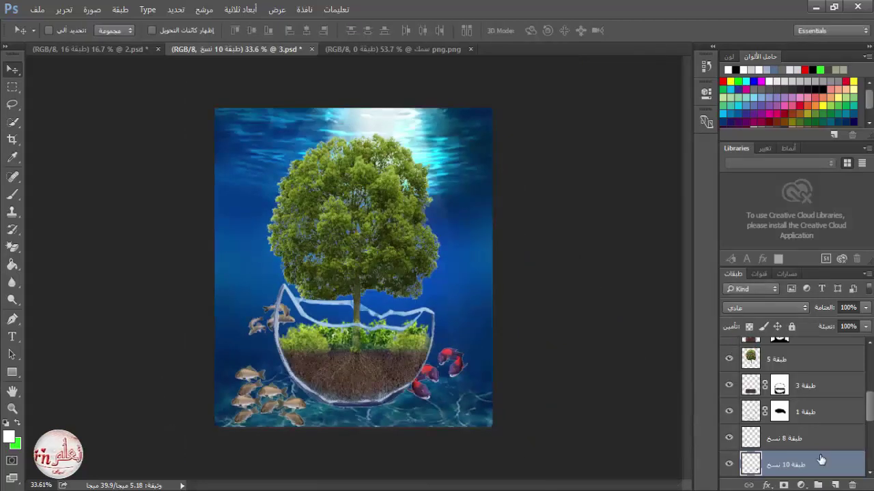
Select the topmost adjustment layer in 3.psd and open the image with the two green star glows in Photoshop
scroll(821, 450, up, 4)
click(826, 360)
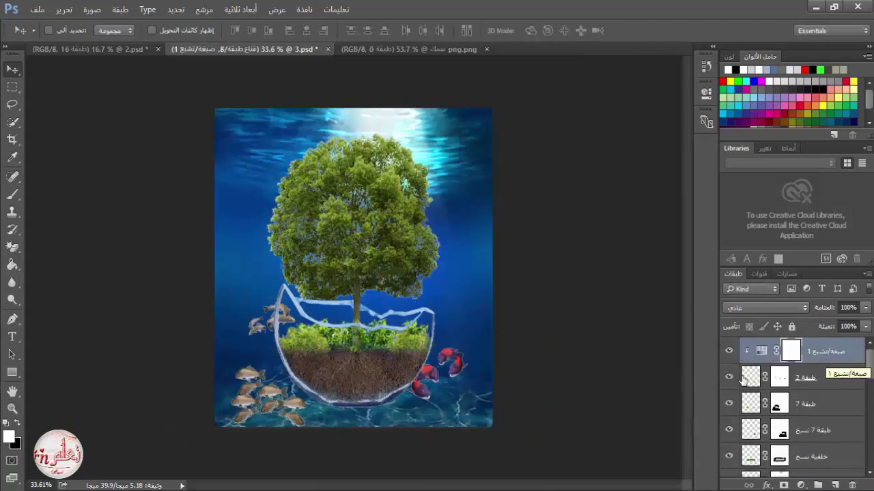
mouse_move(213, 488)
click(152, 460)
right_click(483, 318)
mouse_move(587, 326)
click(674, 371)
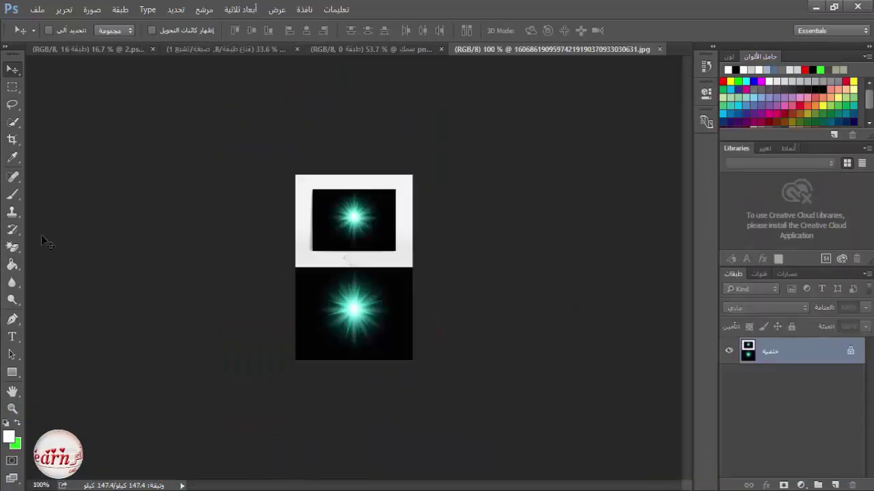
Copy the lower star glow on black to its own layer, hide the background and move the glow into 3.psd
click(12, 87)
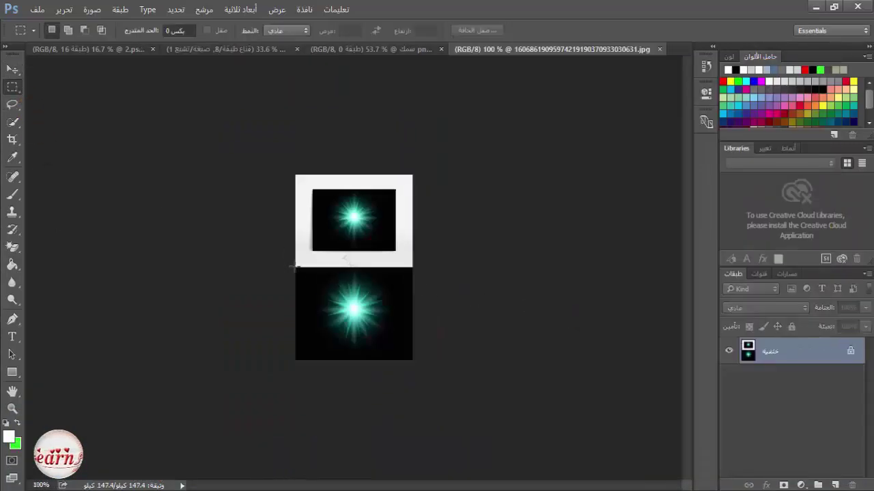
drag(296, 269, 412, 360)
key(ctrl+j)
click(729, 377)
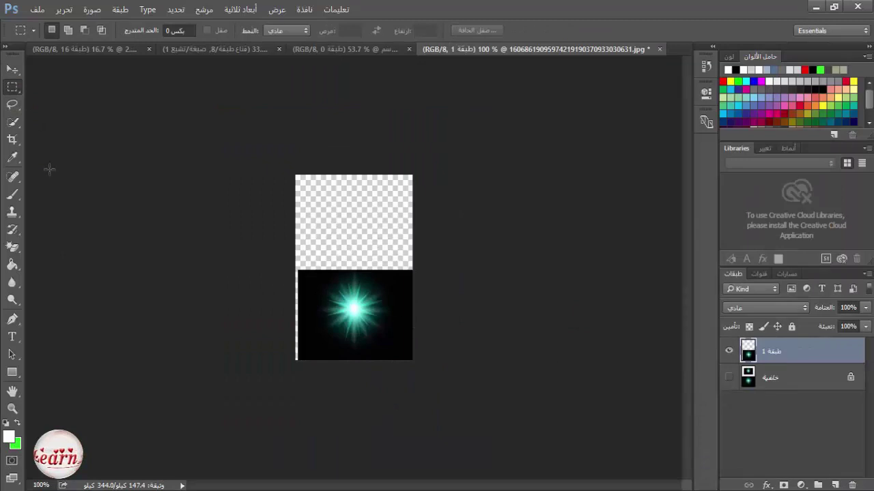
key(v)
drag(386, 284, 471, 218)
Scale the star glow proportionally to about 309%, place it at the tree's lower-right edge and set its blend mode to Screen
key(ctrl+t)
click(245, 30)
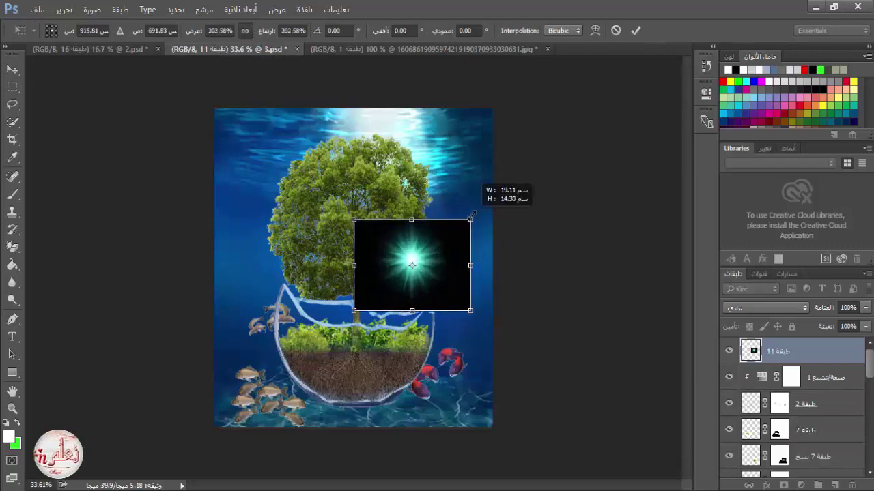
drag(453, 249, 470, 263)
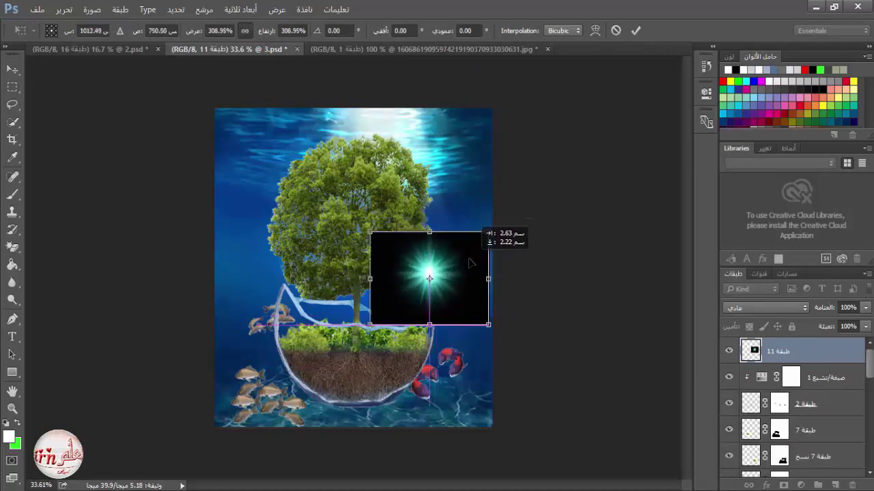
click(635, 30)
click(764, 308)
click(792, 143)
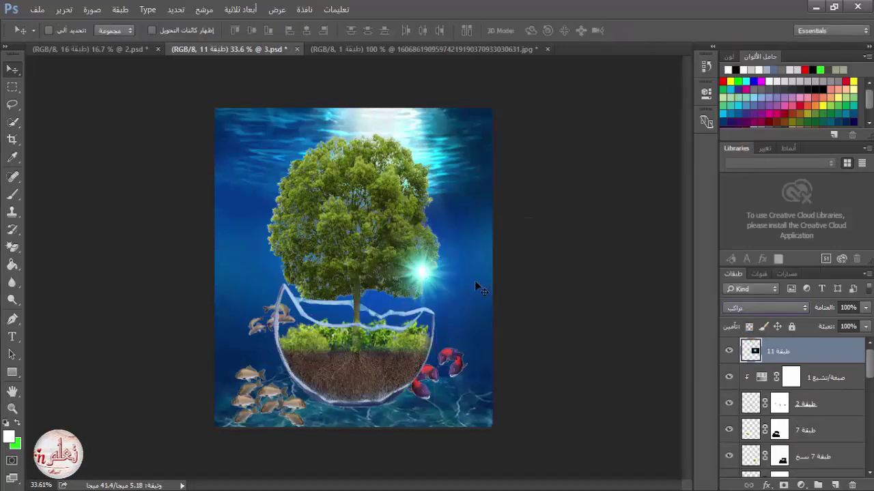
Add a mask to the glow layer and paint out the glow's outer edges in black with a soft 126 px brush at 100% opacity
click(783, 485)
key(b)
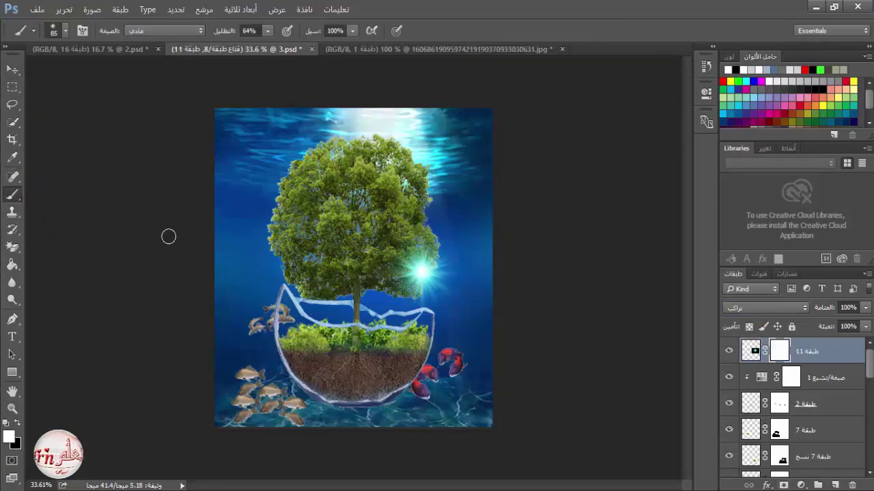
key(0)
right_click(435, 244)
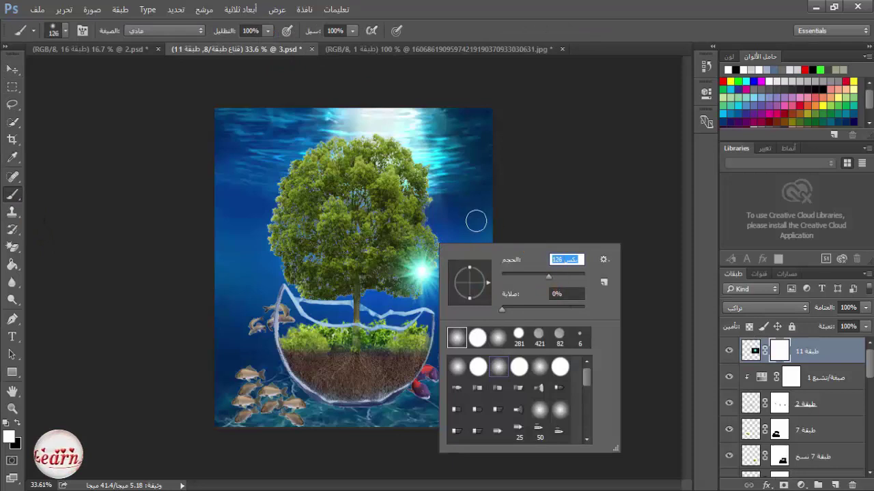
key(Escape)
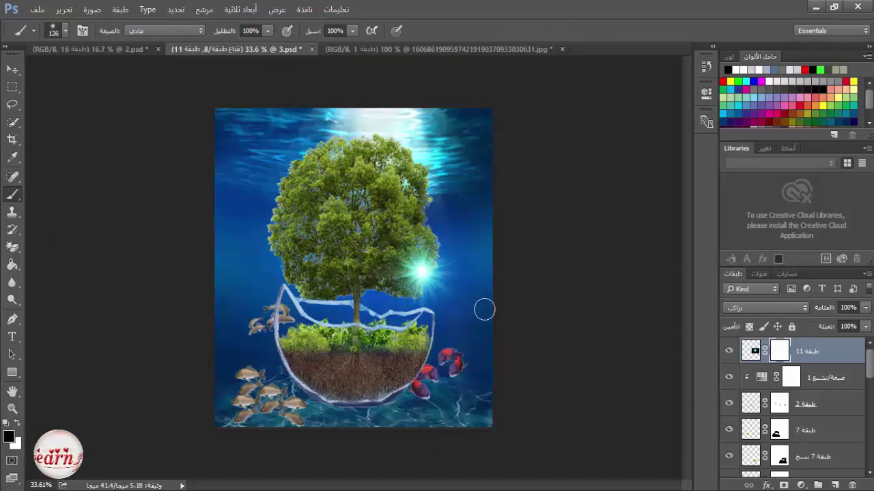
key(v)
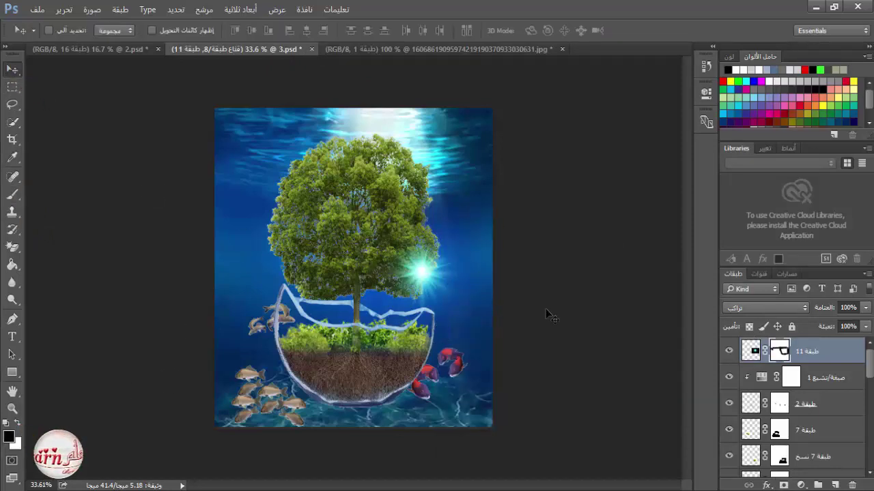
Duplicate the glow to the water on the tree's left side and shrink the copy proportionally to about 70%
drag(428, 276, 252, 278)
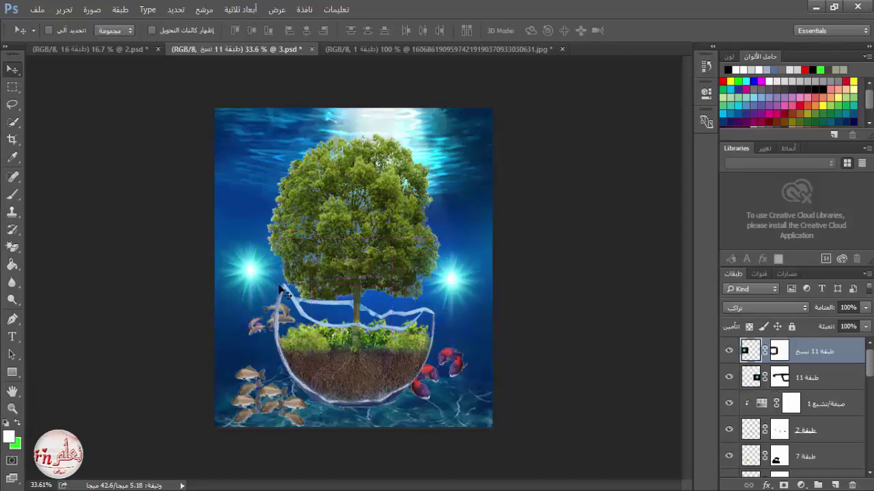
key(ctrl+t)
drag(192, 323, 230, 294)
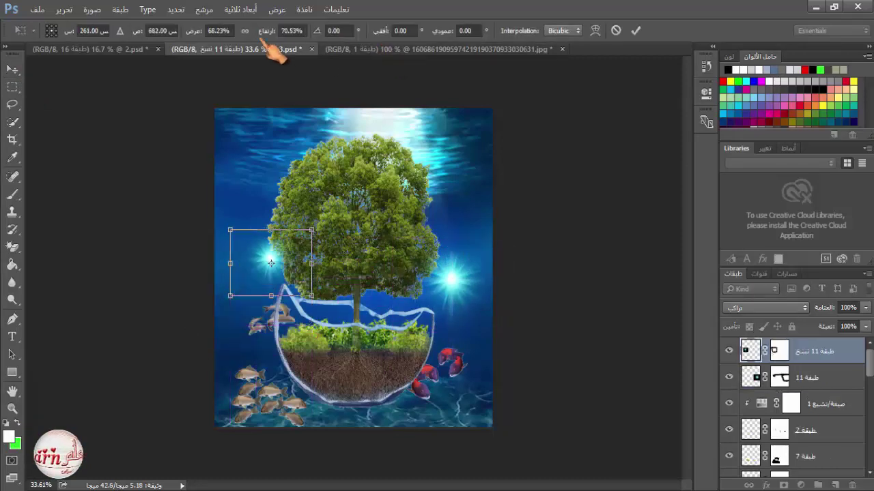
click(244, 30)
drag(253, 263, 247, 275)
key(Return)
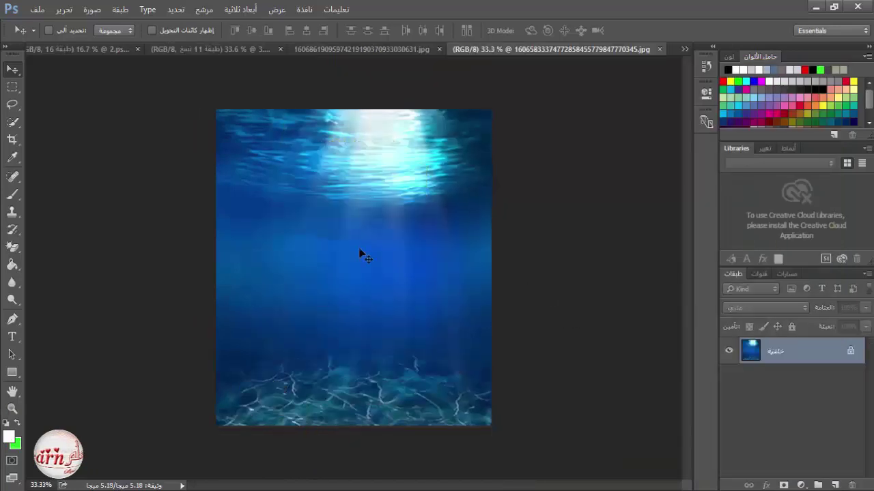
Bring the underwater background image into 3.psd as the top layer, close the source images and align the layer to the canvas
drag(261, 51, 355, 177)
click(477, 49)
click(462, 201)
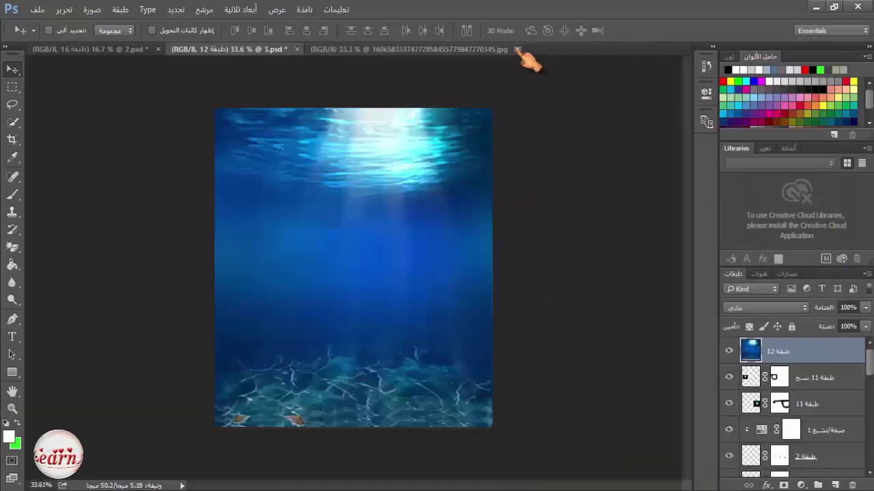
click(516, 49)
key(ctrl+t)
drag(454, 256, 454, 271)
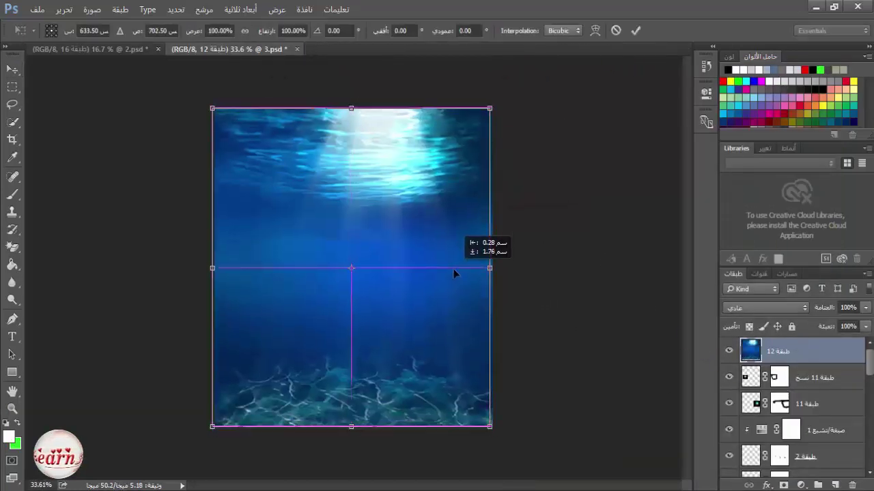
click(648, 30)
Lower the top underwater layer's opacity to 17% and toggle its visibility to compare the effect
click(867, 308)
drag(862, 322, 813, 331)
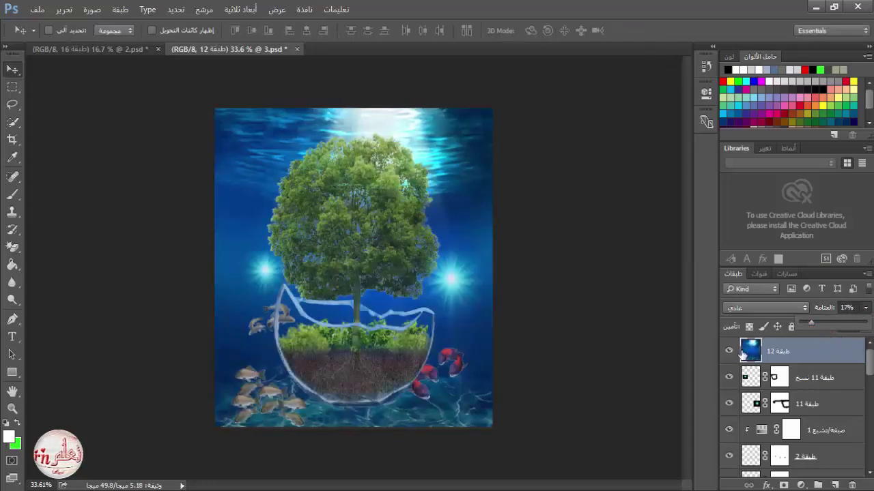
click(731, 354)
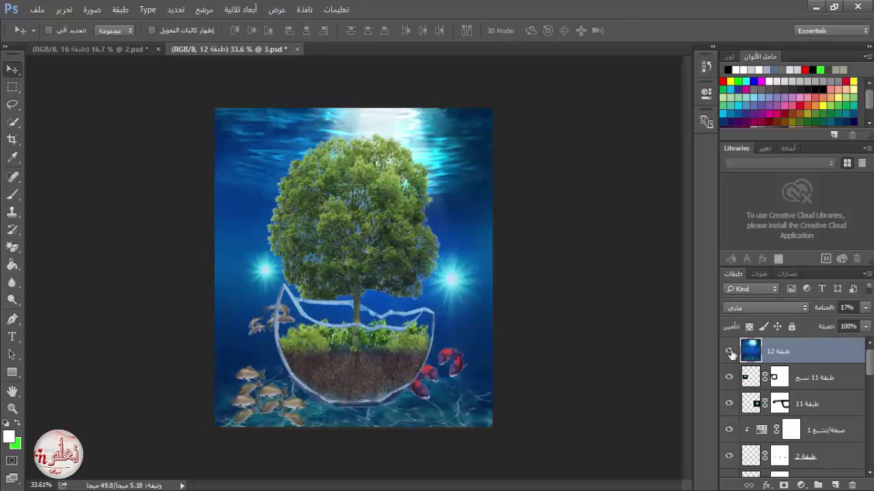
Mask the underwater overlay and paint black over both star glows with a soft 297 px brush
click(783, 485)
click(12, 194)
right_click(444, 274)
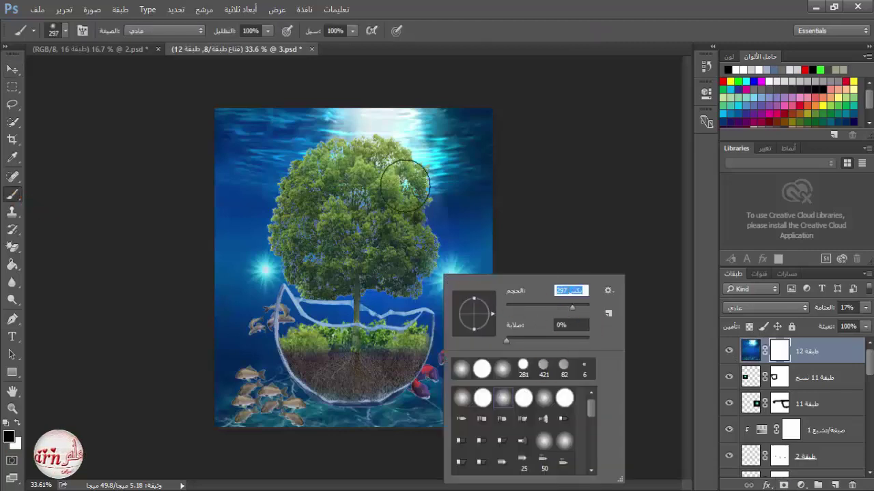
click(451, 280)
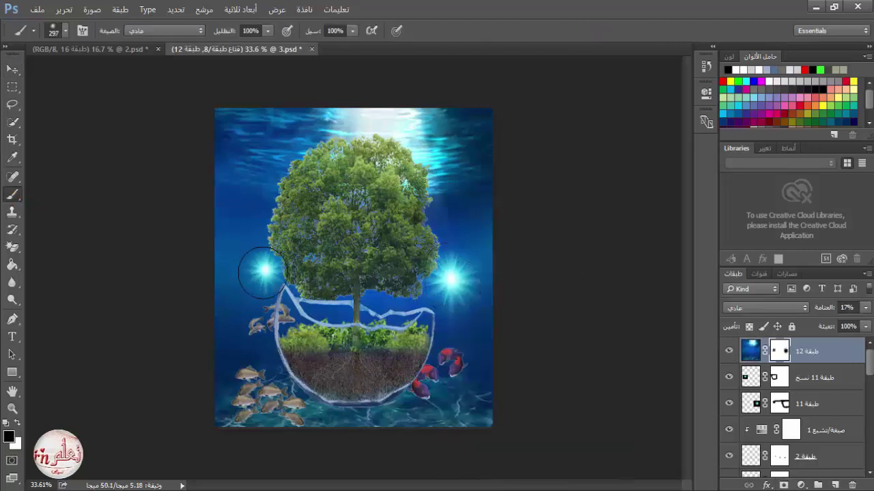
Add a new layer on top, fill it with 50% gray and set its blend mode to Overlay
click(834, 485)
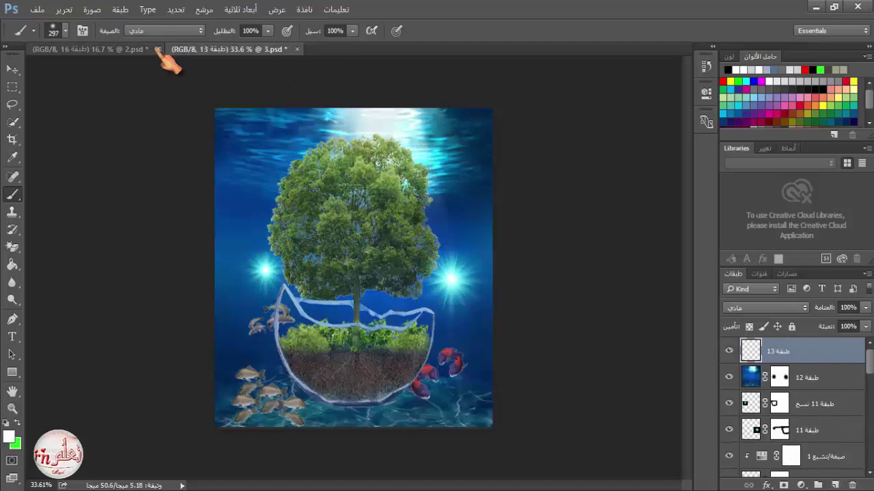
click(63, 9)
click(158, 184)
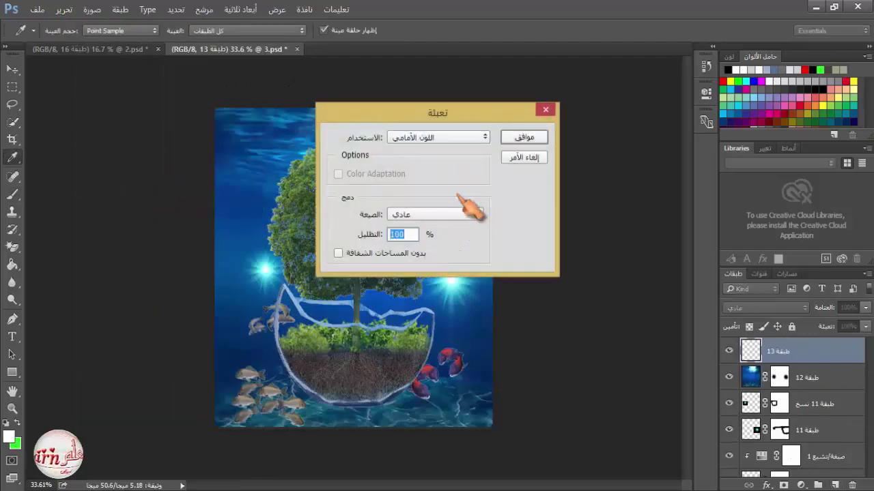
click(437, 138)
click(437, 233)
click(524, 137)
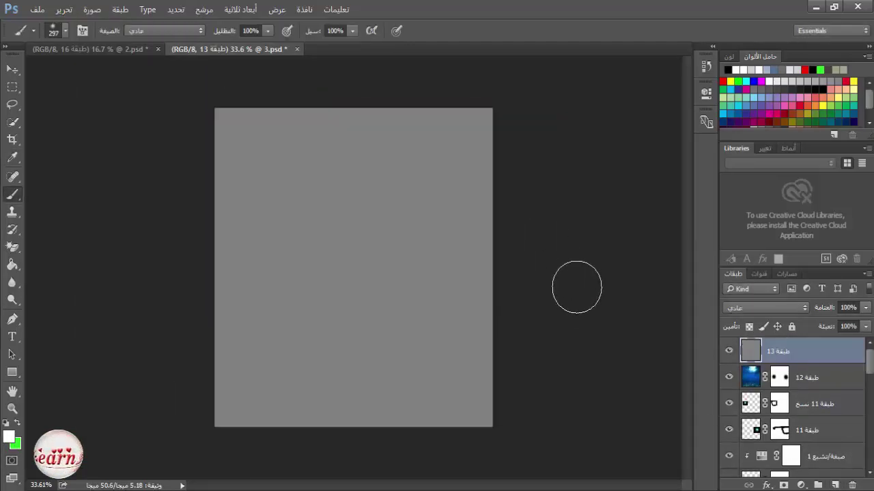
click(776, 308)
click(802, 173)
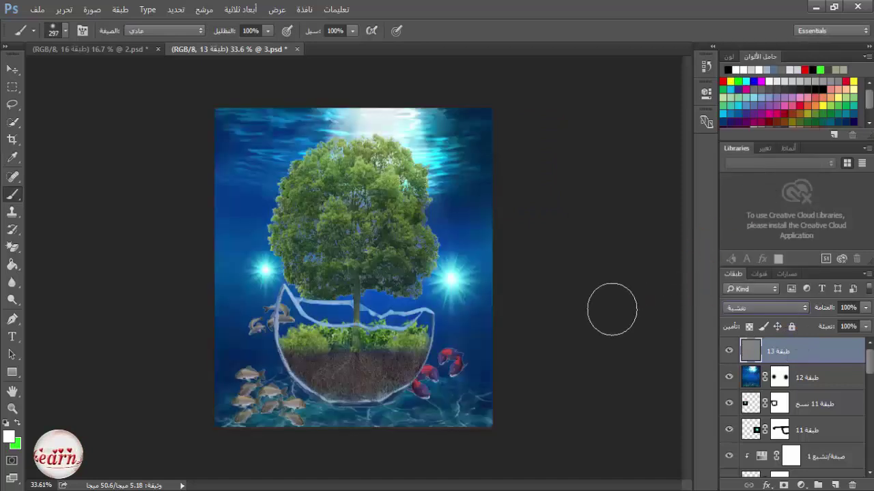
Choose the Dodge tool, load the broken glass rim layer's outline as a selection and make the gray layer active again
click(11, 299)
scroll(322, 337, up, 5)
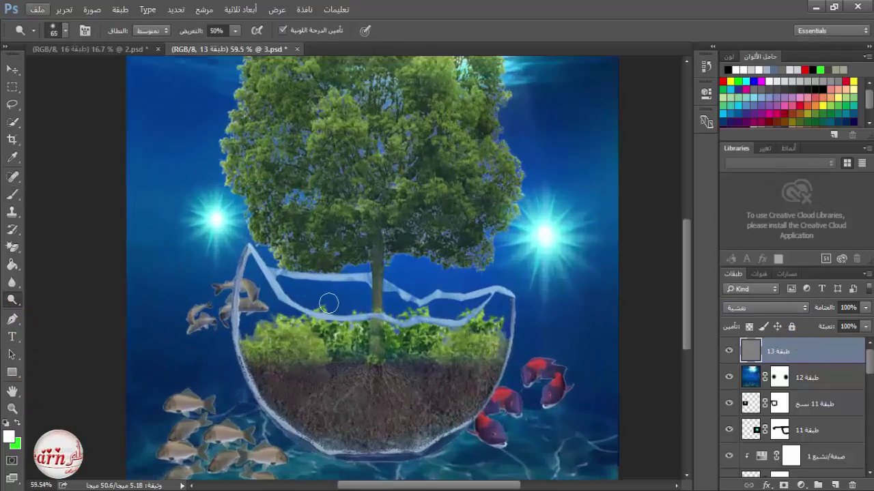
right_click(336, 292)
double_click(393, 380)
scroll(412, 320, up, 2)
scroll(769, 405, down, 10)
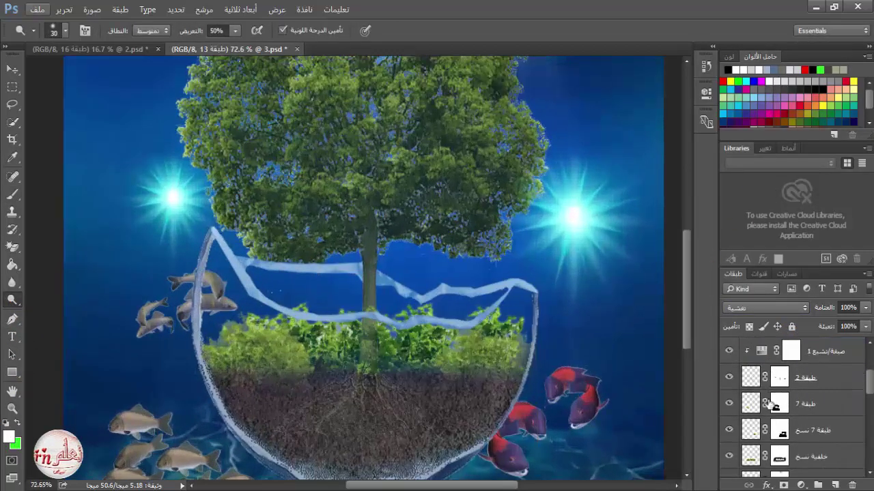
scroll(763, 423, up, 3)
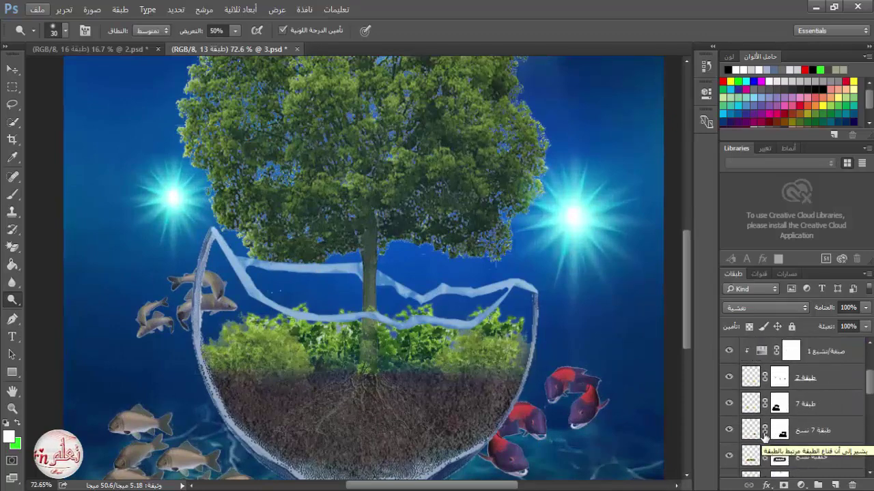
click(749, 380)
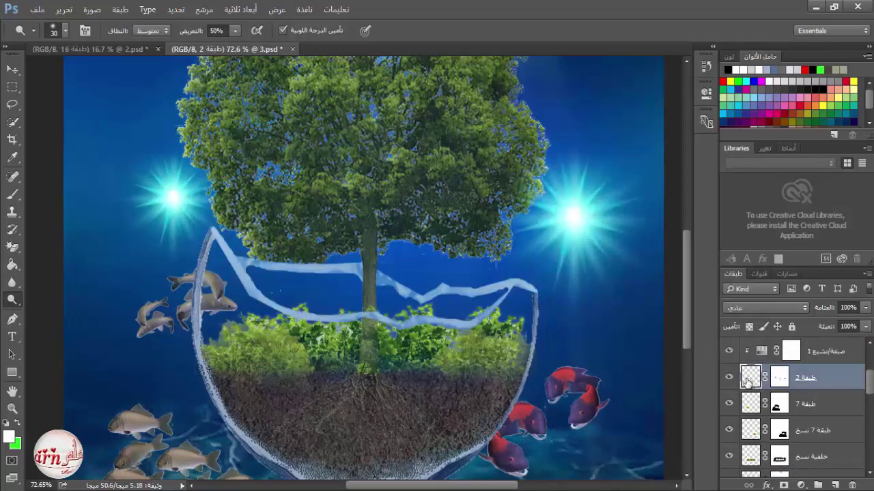
ctrl+click(746, 385)
scroll(749, 384, up, 4)
click(774, 355)
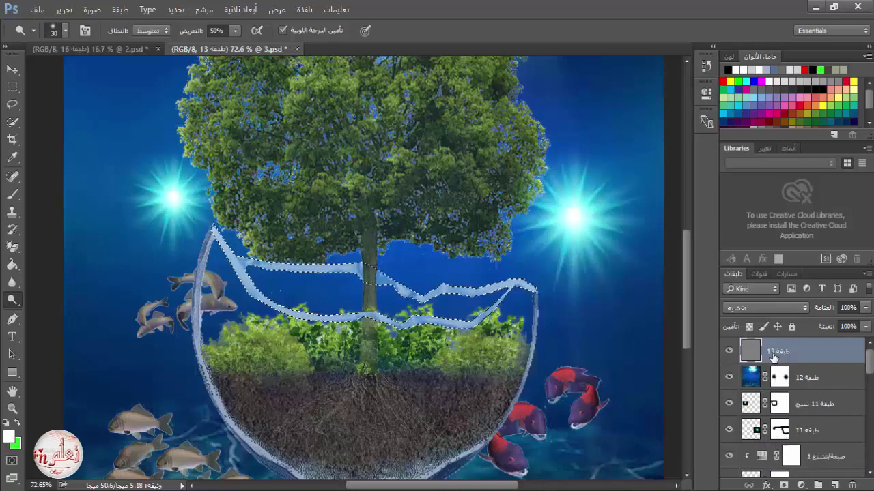
Brighten the selected broken glass rim on the gray layer using a 136 px Dodge brush on midtones at 50% exposure
right_click(291, 278)
click(354, 306)
mouse_move(221, 241)
mouse_down()
mouse_move(264, 297)
mouse_move(242, 249)
mouse_move(520, 271)
mouse_move(273, 293)
mouse_move(225, 246)
mouse_move(556, 248)
mouse_move(509, 237)
mouse_up()
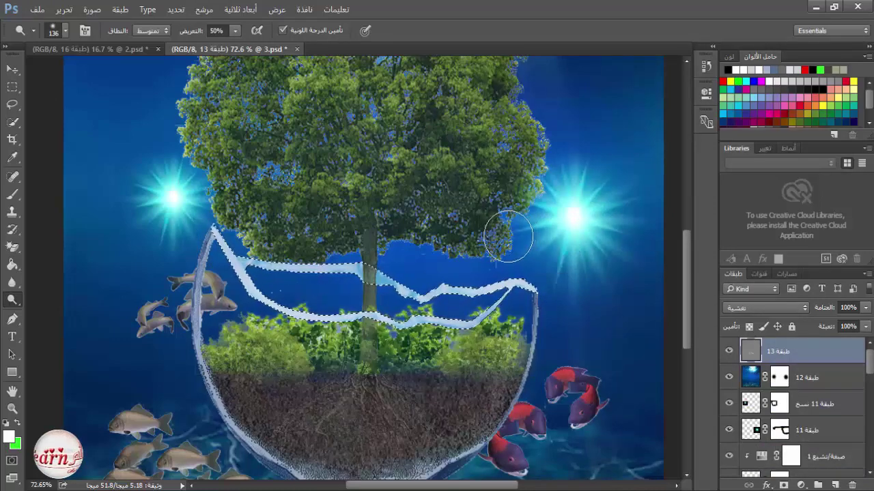
scroll(508, 236, down, 2)
scroll(764, 409, down, 5)
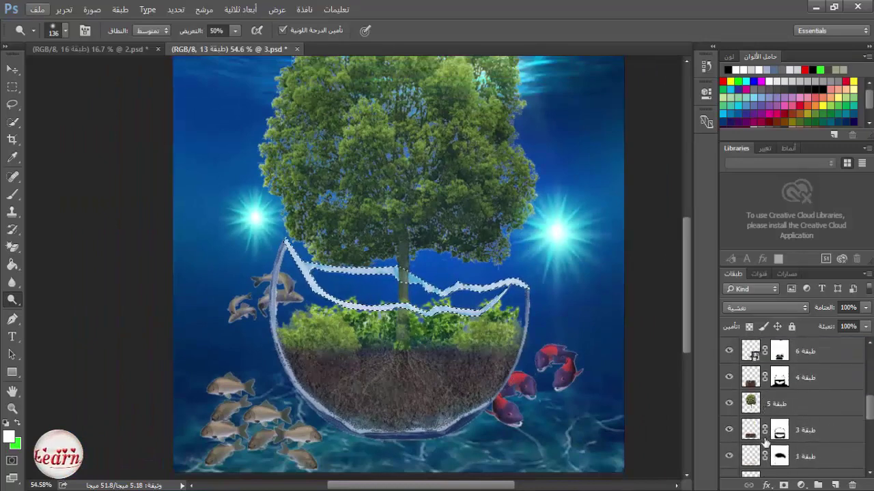
Load the glass bowl layer's outline as a selection, dodge the bowl's sides and base on the gray layer, and deselect
click(730, 430)
click(730, 430)
scroll(731, 431, down, 4)
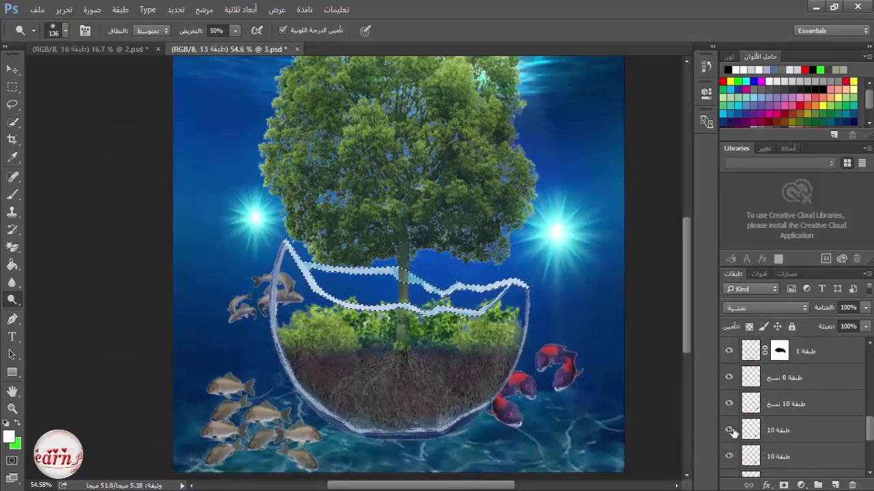
scroll(730, 429, up, 3)
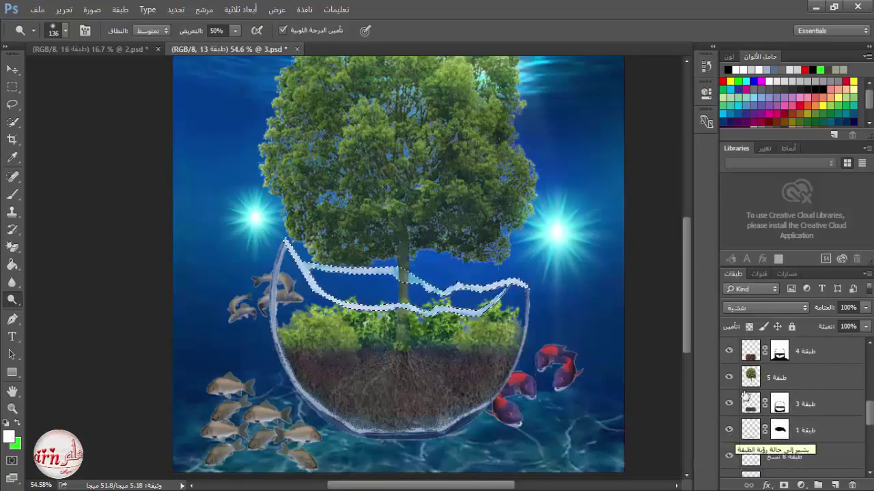
scroll(733, 365, up, 3)
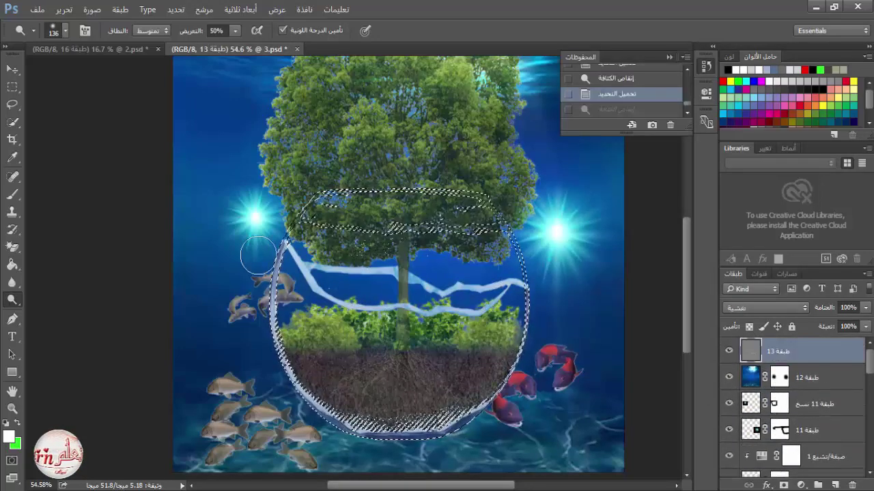
mouse_move(276, 262)
mouse_down()
mouse_move(532, 296)
mouse_move(528, 321)
mouse_up()
drag(529, 321, 403, 429)
click(12, 87)
click(243, 192)
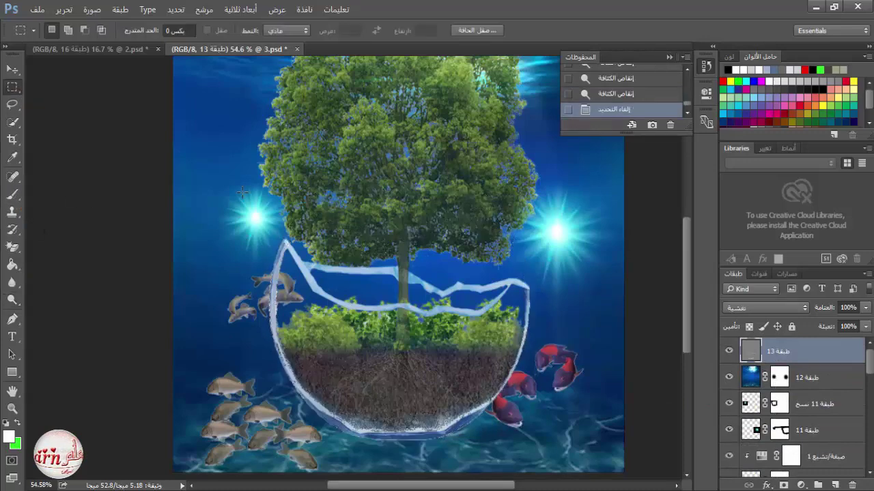
click(13, 300)
mouse_move(460, 359)
mouse_down()
mouse_move(357, 359)
mouse_move(394, 360)
mouse_up()
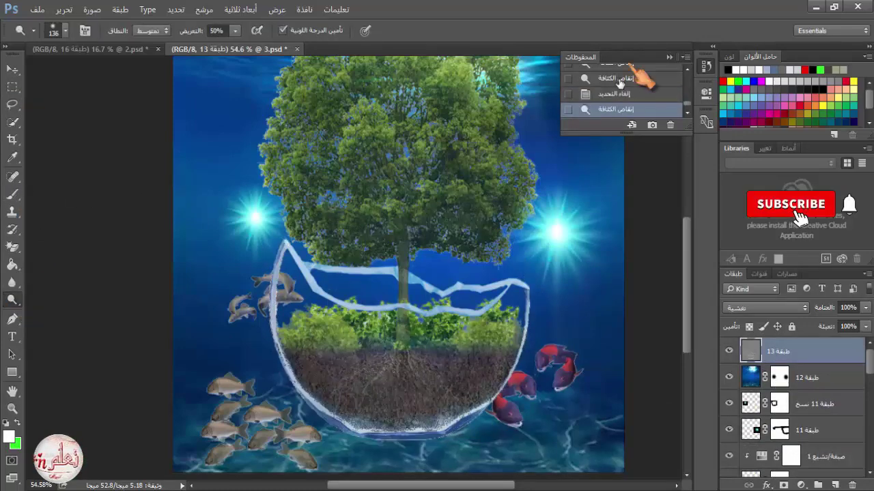
click(614, 94)
Darken the soil inside the bowl on the gray layer using a 157 px Burn brush at 50% exposure
right_click(13, 300)
click(67, 311)
mouse_move(300, 353)
mouse_down()
mouse_move(506, 357)
mouse_move(307, 386)
mouse_move(290, 360)
mouse_up()
right_click(337, 363)
drag(426, 315, 438, 314)
drag(314, 381, 418, 391)
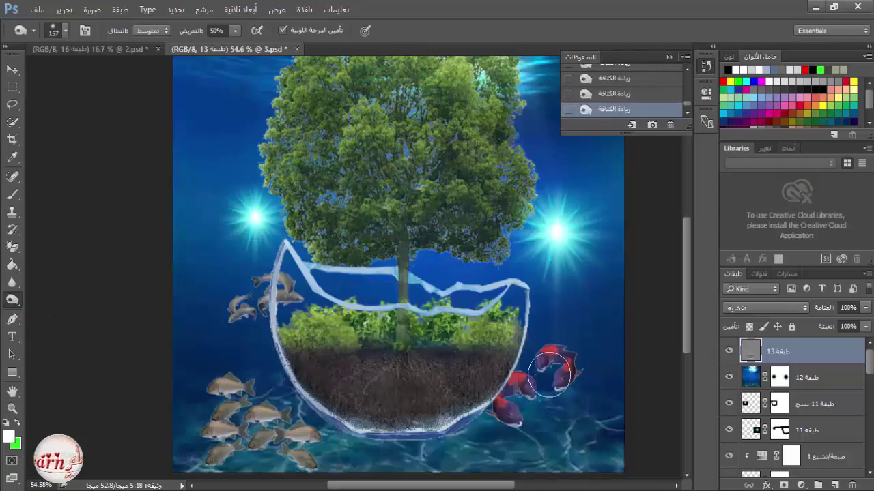
Brighten the tree's foliage on the gray layer with a 136 px Dodge brush at 50% exposure
right_click(12, 300)
click(71, 299)
scroll(279, 307, down, 4)
mouse_move(298, 169)
mouse_down()
mouse_move(284, 257)
mouse_move(305, 159)
mouse_move(414, 182)
mouse_move(434, 232)
mouse_move(426, 282)
mouse_up()
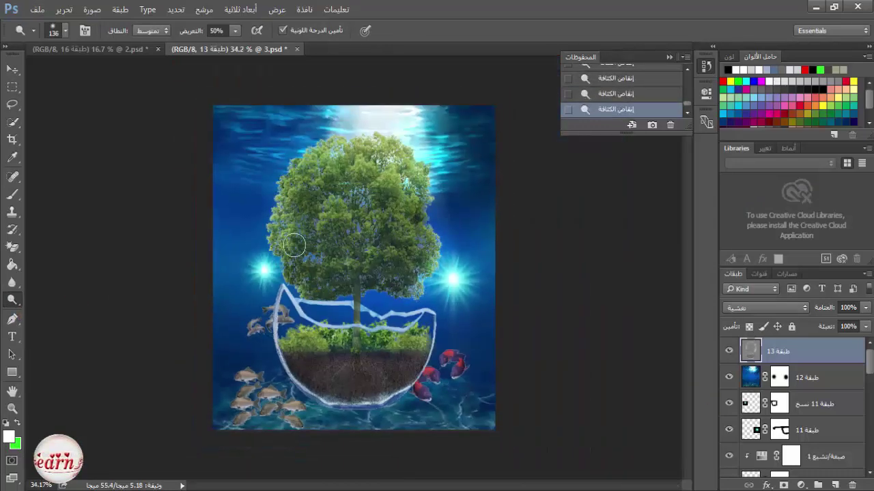
Burn shadows into the tree's foliage with a 157 px brush and touch up its highlights with the 136 px Dodge brush
right_click(12, 299)
click(70, 314)
drag(297, 243, 346, 271)
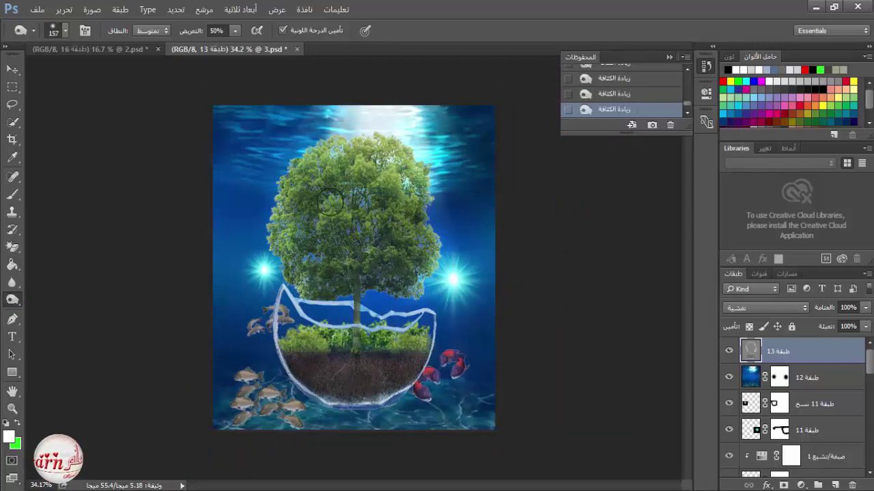
right_click(13, 299)
click(70, 330)
click(329, 221)
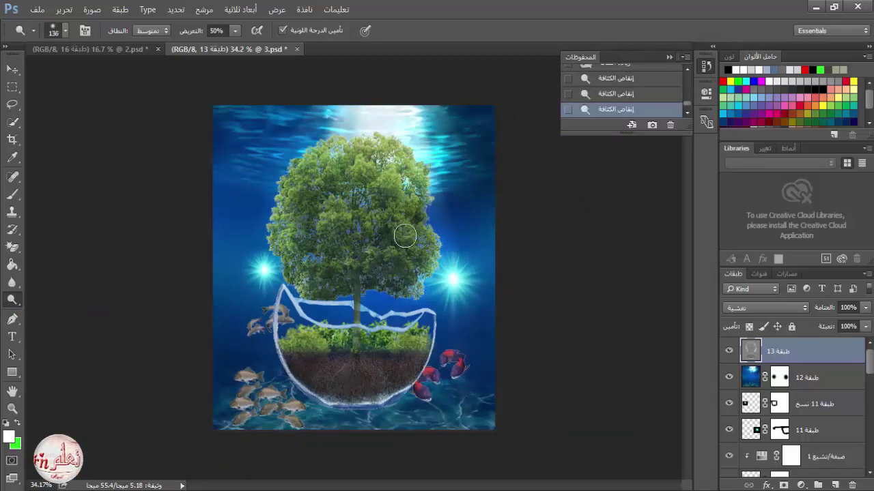
scroll(358, 169, down, 3)
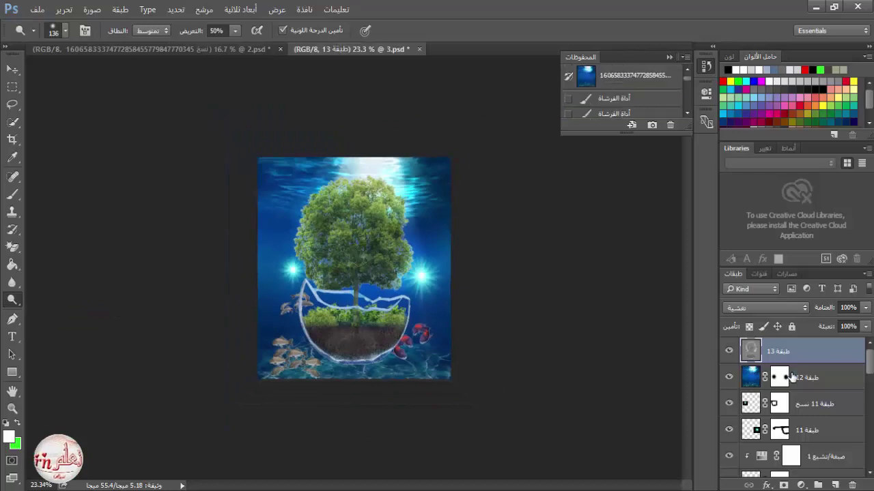
Set the opacity of the masked underwater overlay layer to 25%
click(807, 378)
drag(864, 308, 823, 328)
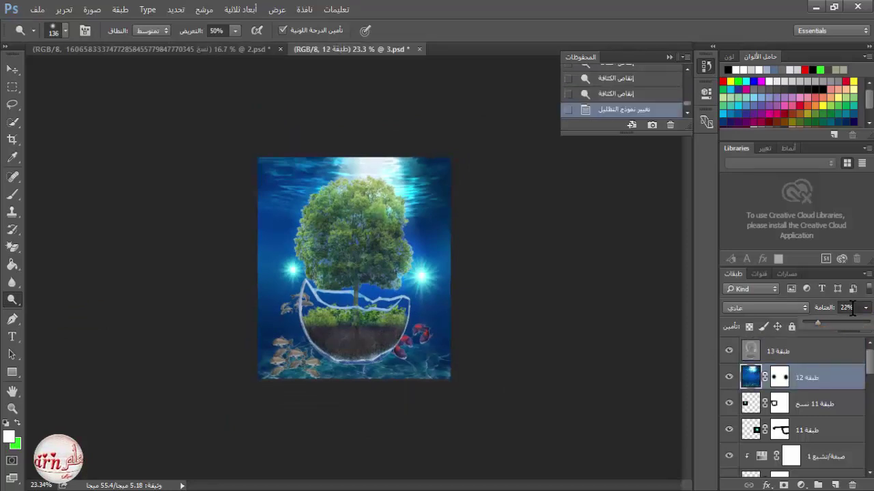
click(852, 308)
scroll(852, 308, up, 3)
click(12, 70)
scroll(568, 338, up, 4)
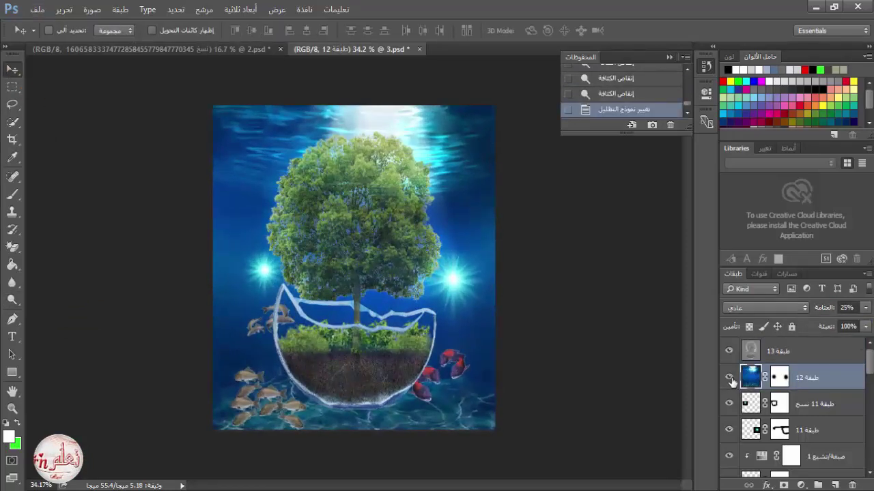
Reactivate the gray layer, load each red fish layer's outline in turn and brighten both red fish groups with the Dodge tool
scroll(444, 354, down, 1)
click(750, 351)
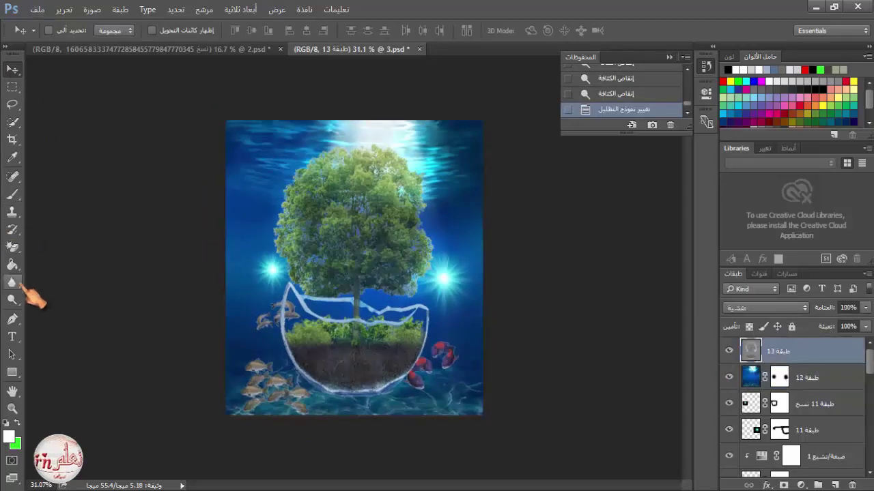
click(12, 299)
scroll(801, 413, down, 5)
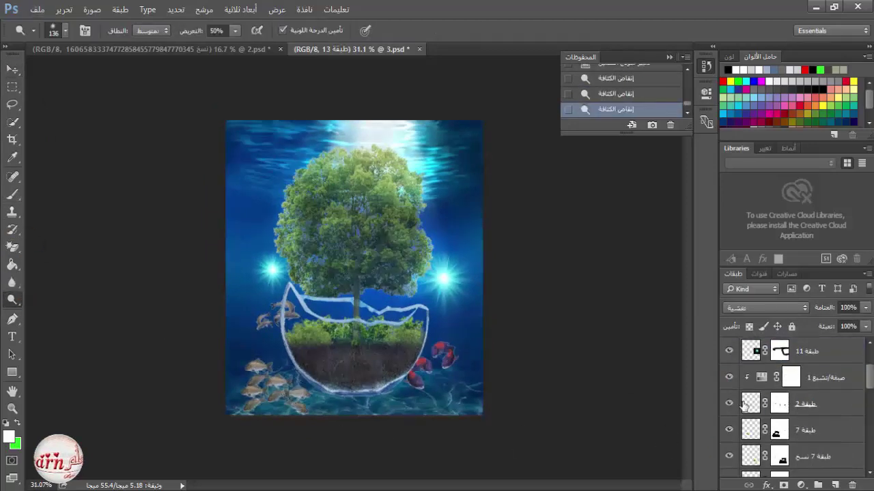
click(729, 456)
click(729, 457)
scroll(743, 450, down, 3)
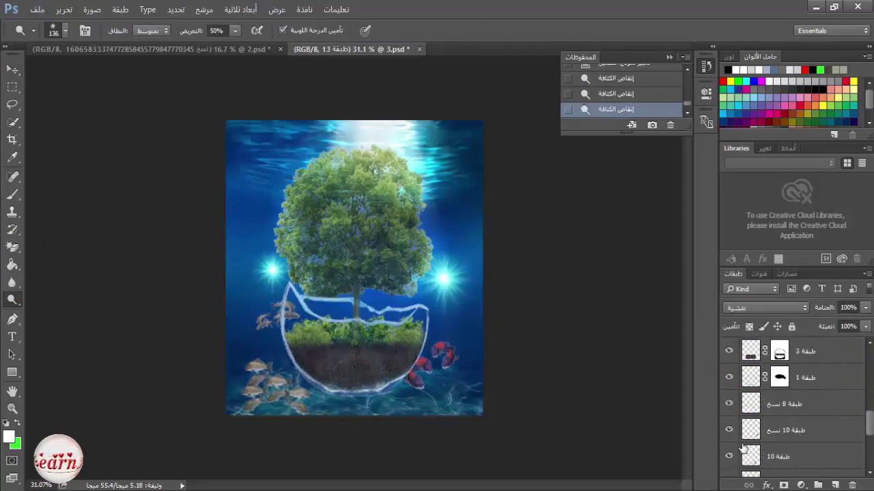
click(448, 340)
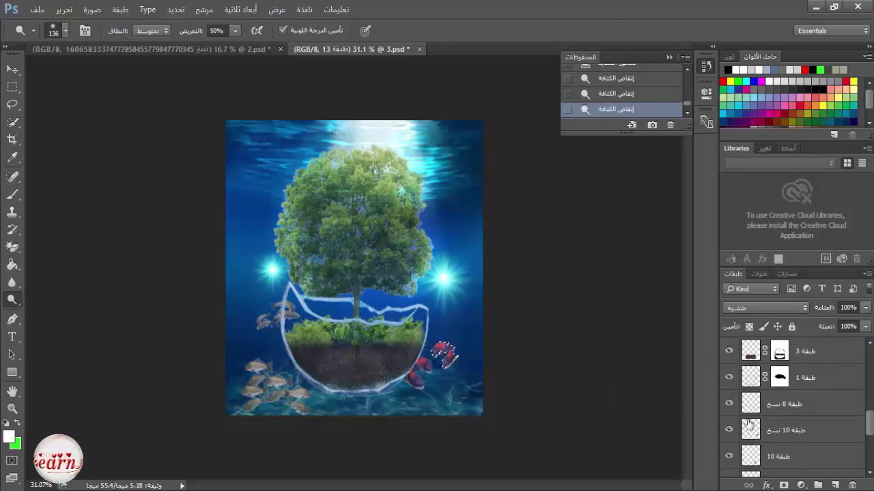
ctrl+click(749, 464)
click(428, 363)
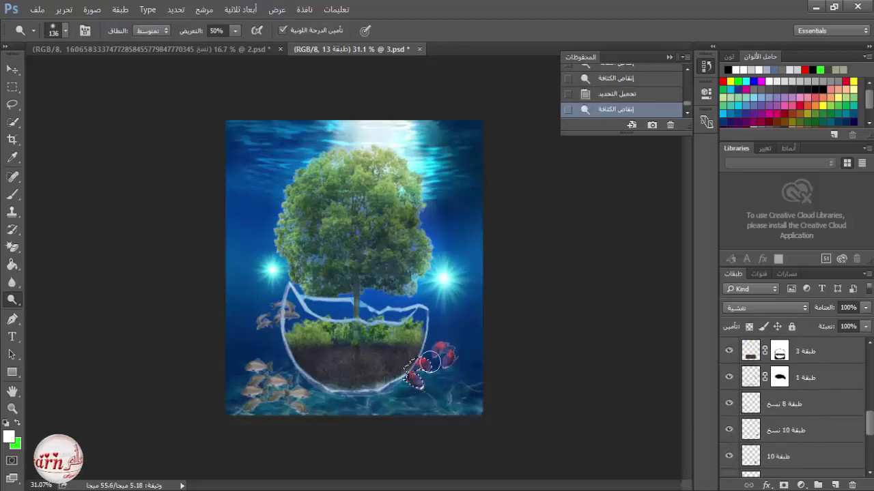
click(416, 377)
Merge the four brown fish layers of the school below the bowl's left side into one layer
scroll(730, 431, down, 2)
click(750, 430)
scroll(782, 437, down, 1)
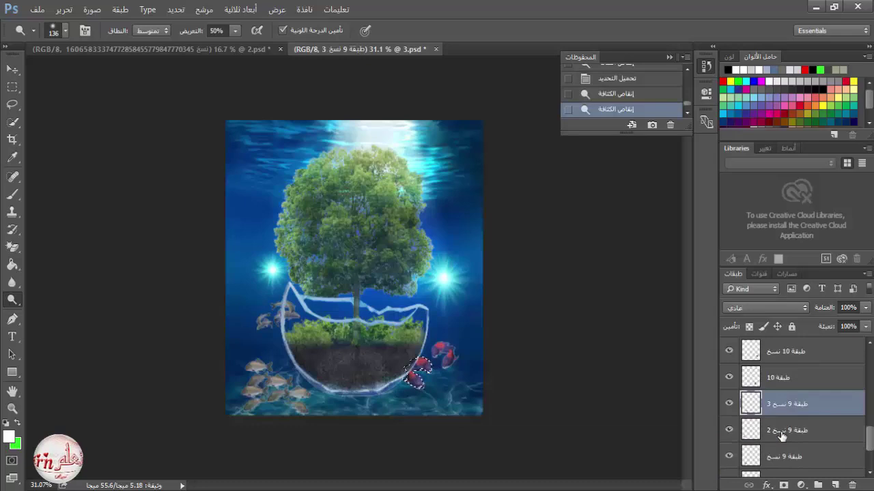
click(729, 458)
scroll(729, 458, down, 3)
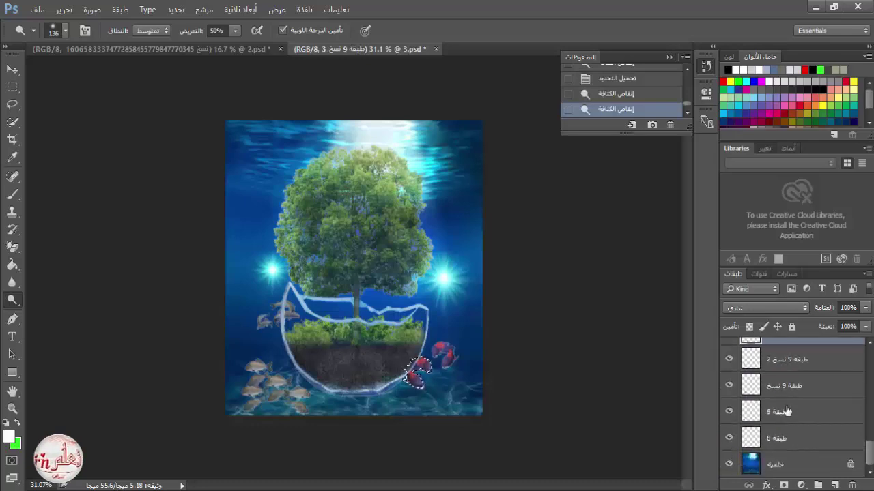
shift+click(786, 413)
right_click(785, 413)
click(603, 449)
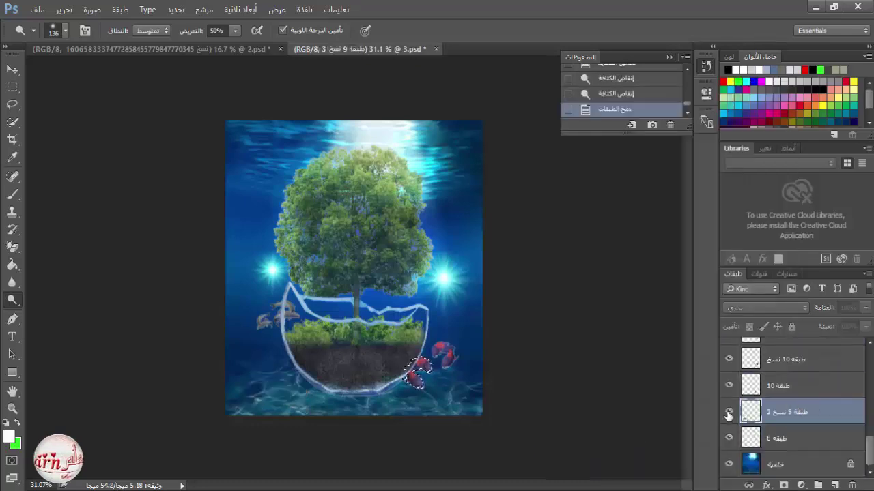
Load the merged fish school's outline as a selection, brighten the fish with the 136 px Dodge brush, and deselect
ctrl+click(751, 411)
mouse_move(298, 397)
mouse_down()
mouse_move(259, 382)
mouse_move(256, 367)
mouse_up()
mouse_move(255, 391)
mouse_down()
mouse_move(298, 395)
mouse_move(254, 402)
mouse_up()
drag(257, 368, 294, 393)
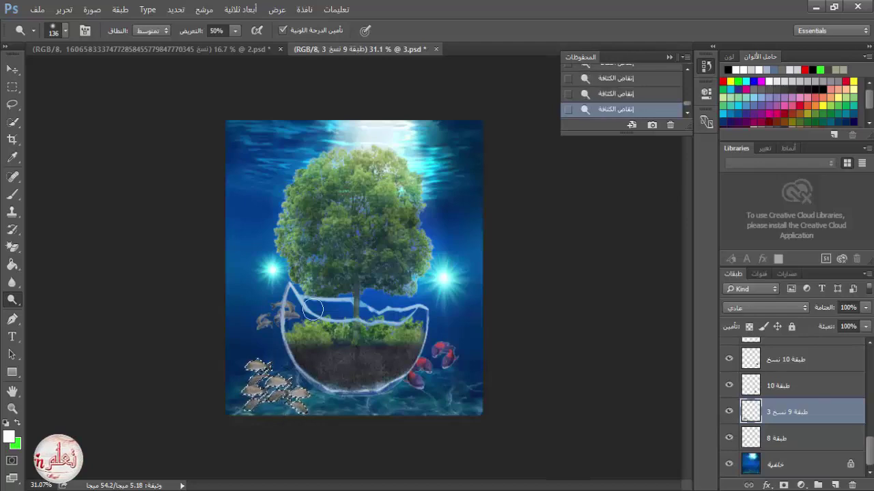
click(729, 411)
click(729, 408)
key(ctrl+d)
key(m)
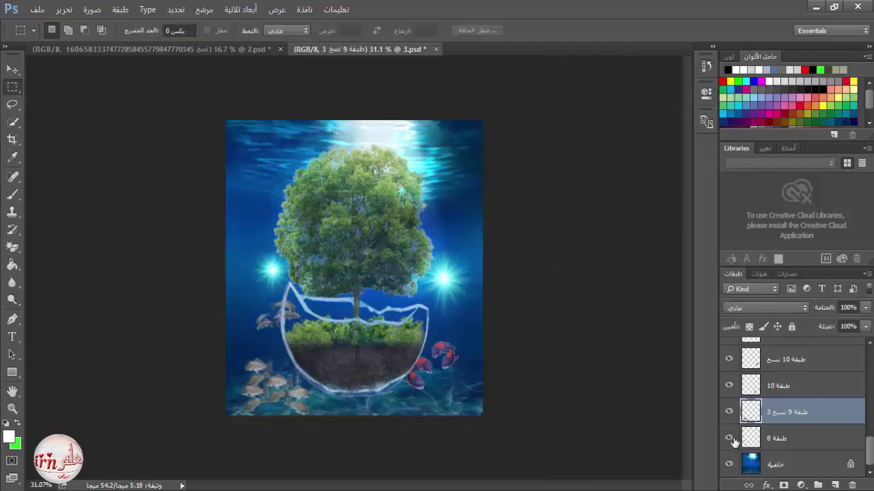
Load the outlines of the two small fish groups beside the bowl's rim in turn, brush over them with Dodge, and deselect
key(o)
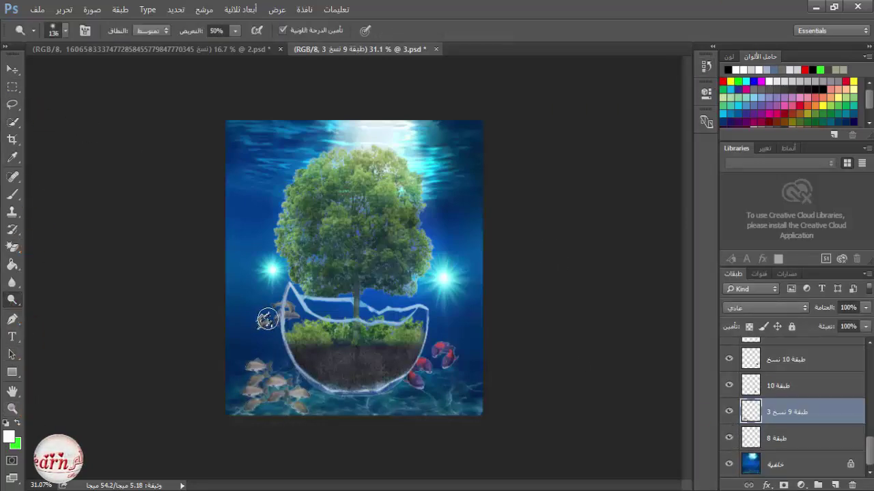
click(729, 386)
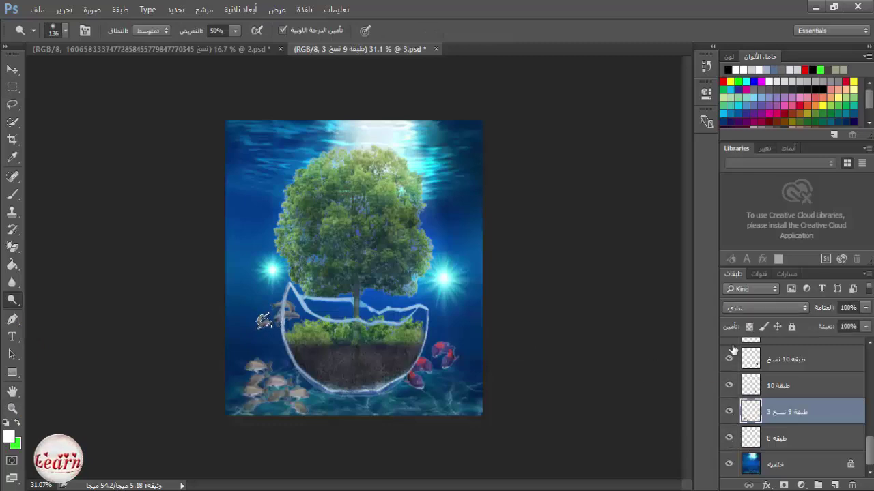
scroll(734, 355, up, 1)
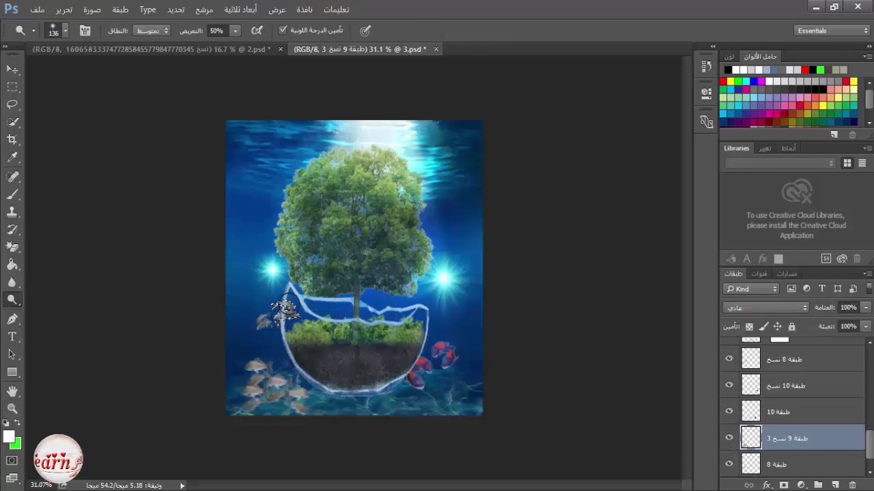
click(12, 87)
click(199, 223)
Add a solid color fill layer in dark green 035f50 directly above the copied star glow layer
scroll(252, 245, down, 2)
scroll(252, 244, up, 1)
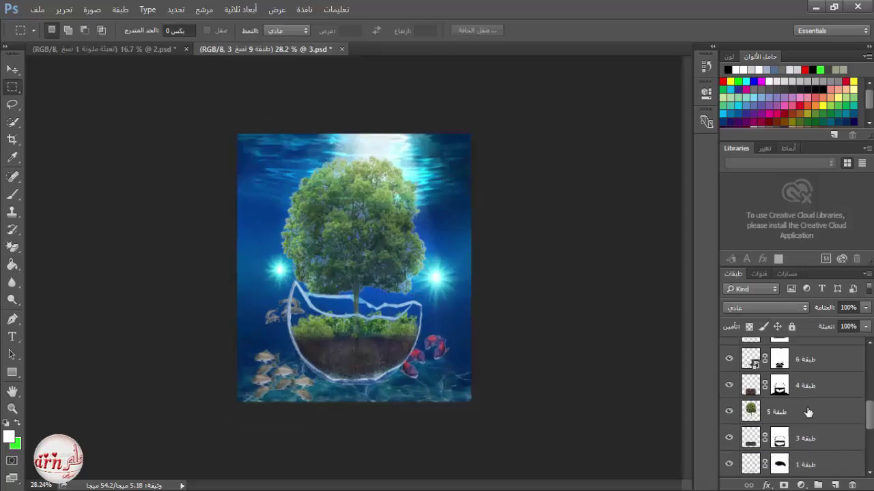
scroll(809, 412, up, 5)
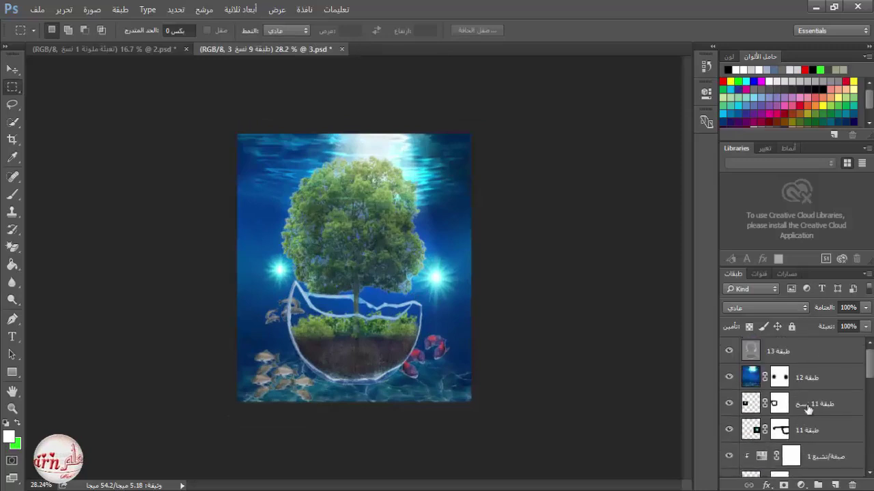
click(792, 410)
click(801, 485)
click(751, 196)
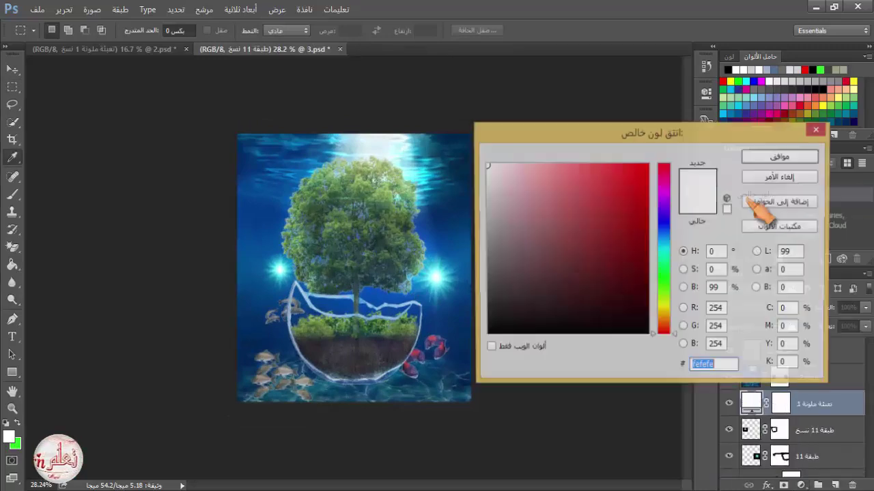
right_click(725, 367)
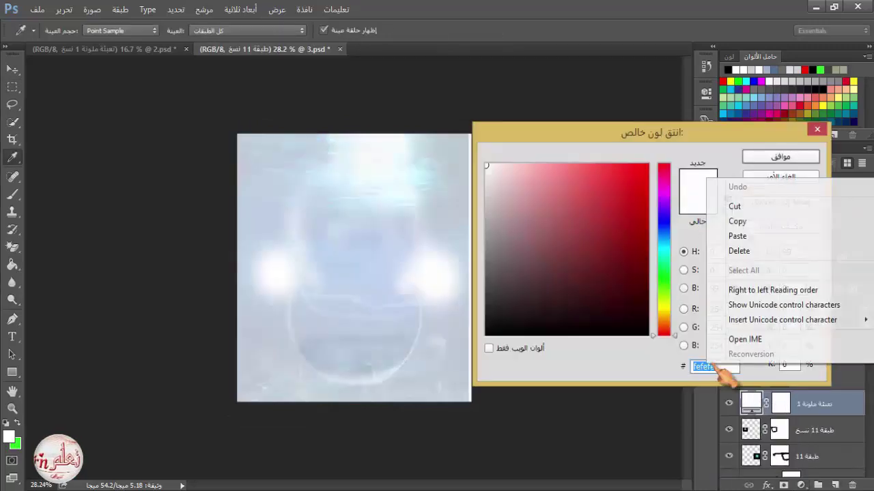
click(750, 240)
click(769, 158)
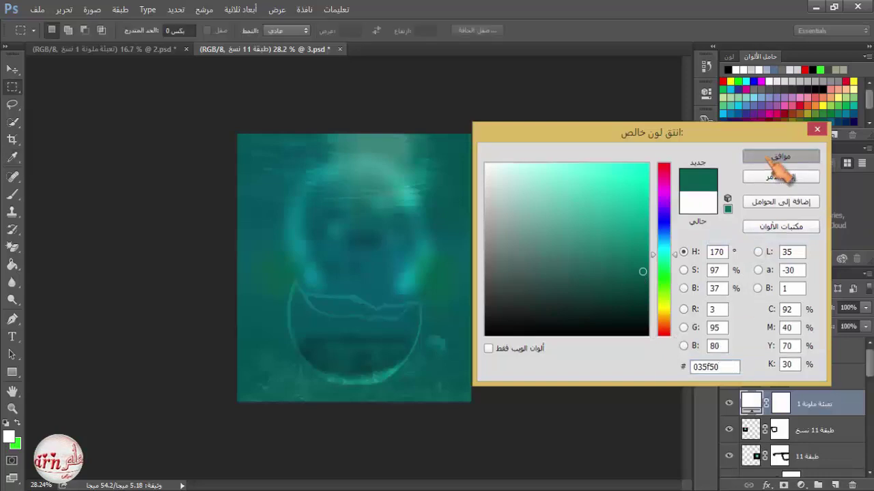
Lower the green color fill layer's opacity to 16% and compare the image with and without it
click(865, 309)
drag(866, 324, 814, 324)
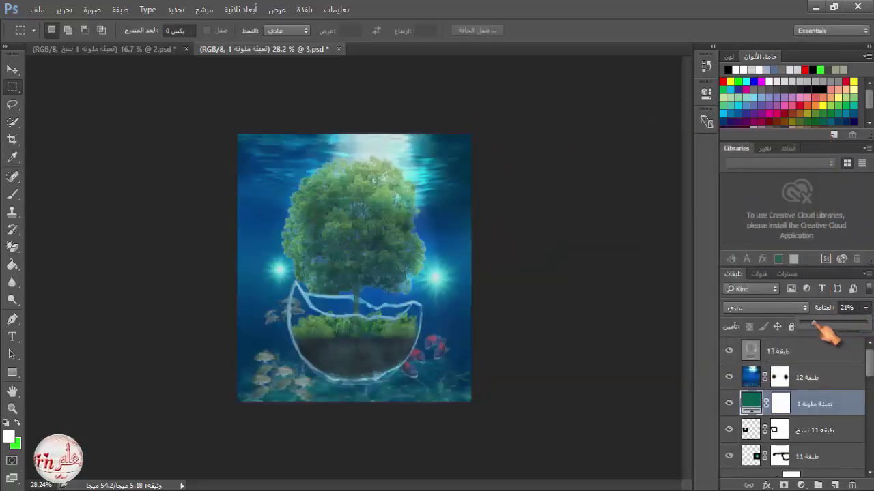
click(730, 407)
click(730, 407)
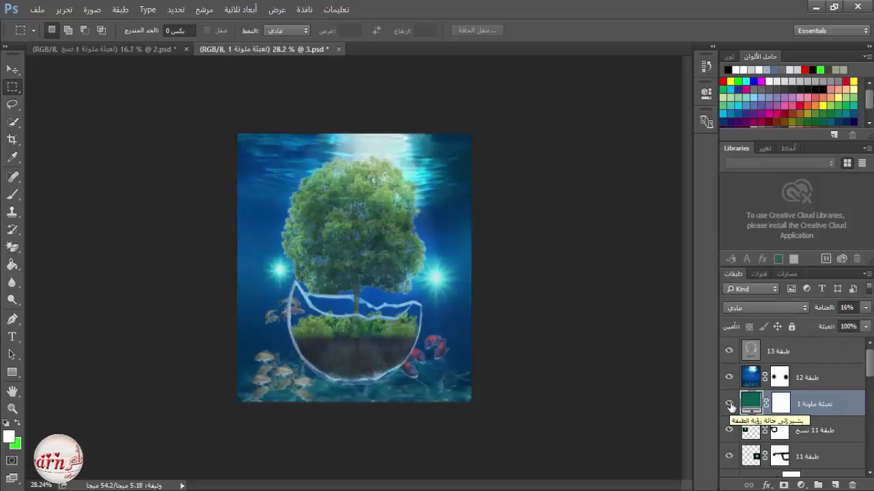
Paint black on the green fill layer's mask over the tree, bowl and star glows with a 483 px brush
click(780, 404)
click(12, 195)
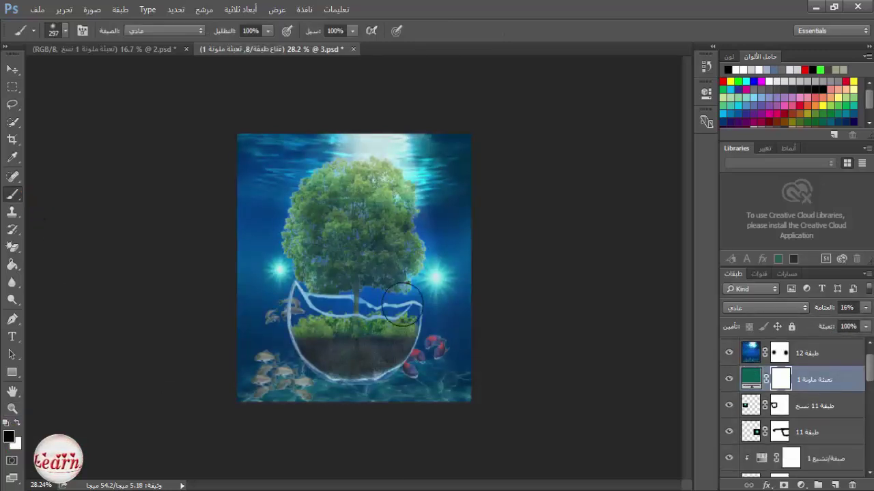
right_click(408, 282)
drag(534, 314, 545, 315)
mouse_move(314, 293)
mouse_down()
mouse_move(355, 259)
mouse_move(360, 182)
mouse_move(323, 238)
mouse_up()
drag(391, 267, 433, 273)
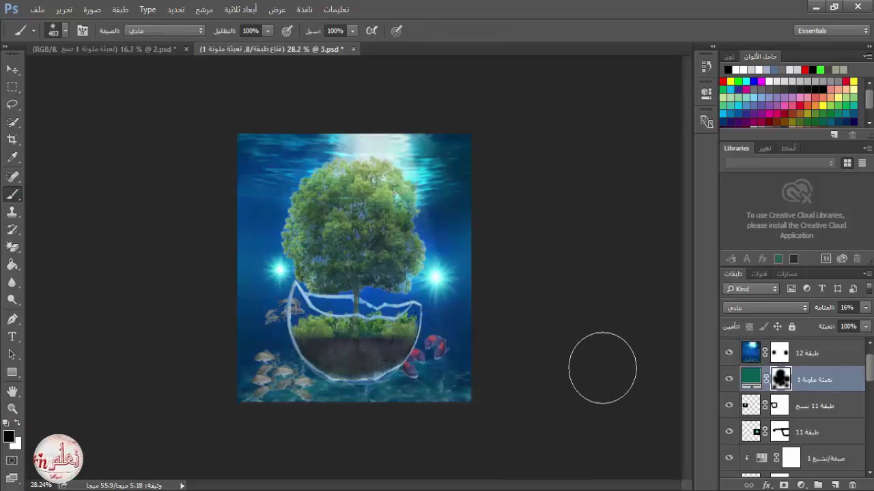
Select the gray dodge and burn layer above the 25% water overlay and brush over the bowl's lower edge with the 136 px Dodge tool
scroll(759, 352, up, 1)
click(770, 352)
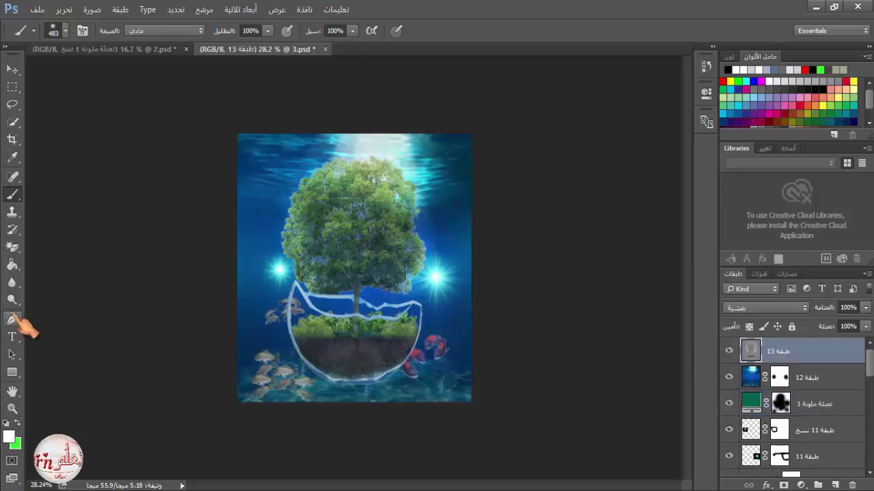
click(12, 299)
scroll(315, 360, up, 7)
mouse_move(316, 359)
mouse_down()
mouse_move(282, 339)
mouse_move(381, 348)
mouse_move(461, 336)
mouse_move(394, 345)
mouse_move(473, 348)
mouse_move(289, 359)
mouse_move(266, 386)
mouse_up()
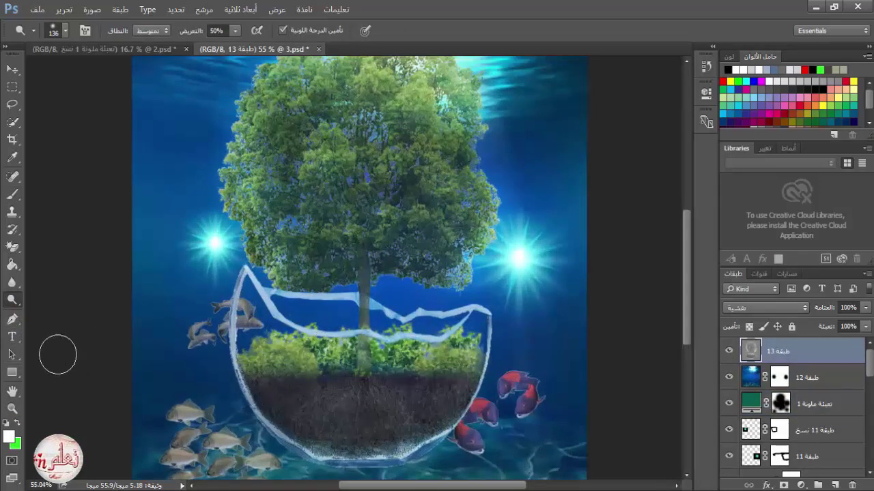
Darken the soil inside the bowl on the gray layer with a 157 px Burn brush at 50% midtone exposure
right_click(13, 299)
click(68, 311)
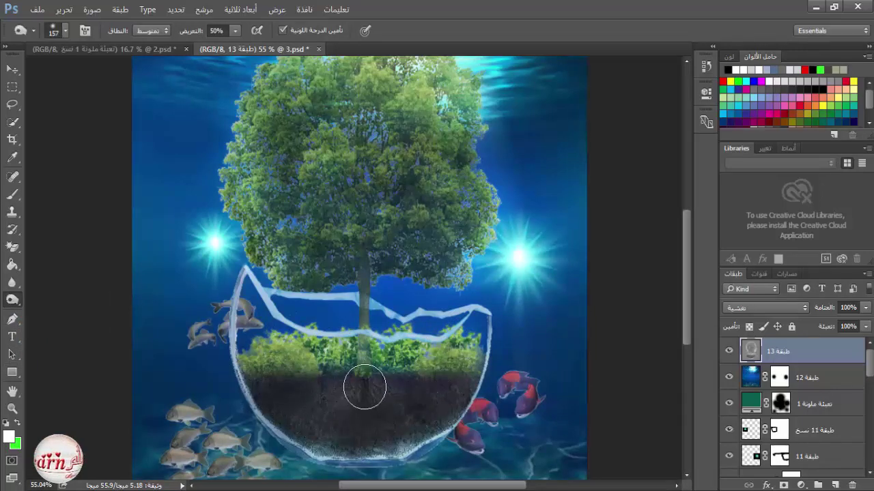
alt+scroll(364, 387, down, 3)
scroll(758, 440, down, 2)
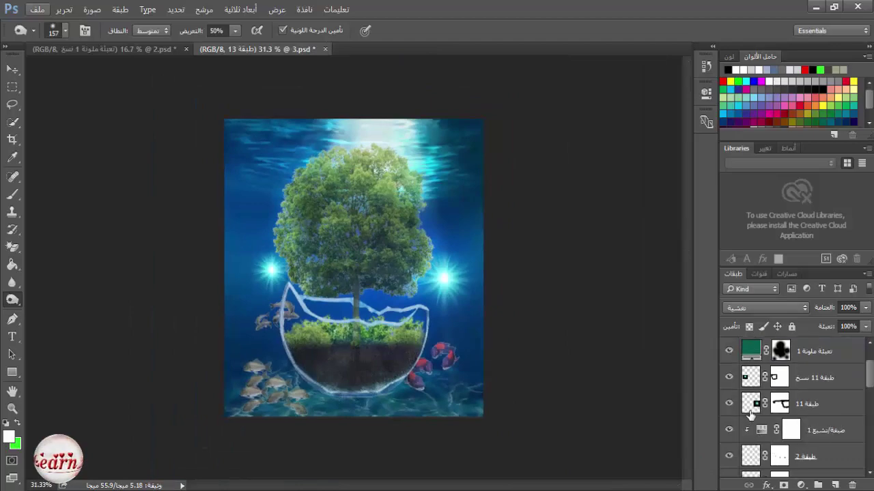
Apply a Gaussian Blur with a radius of 6.0 pixels to the original star glow layer beside the tree
click(770, 406)
click(205, 9)
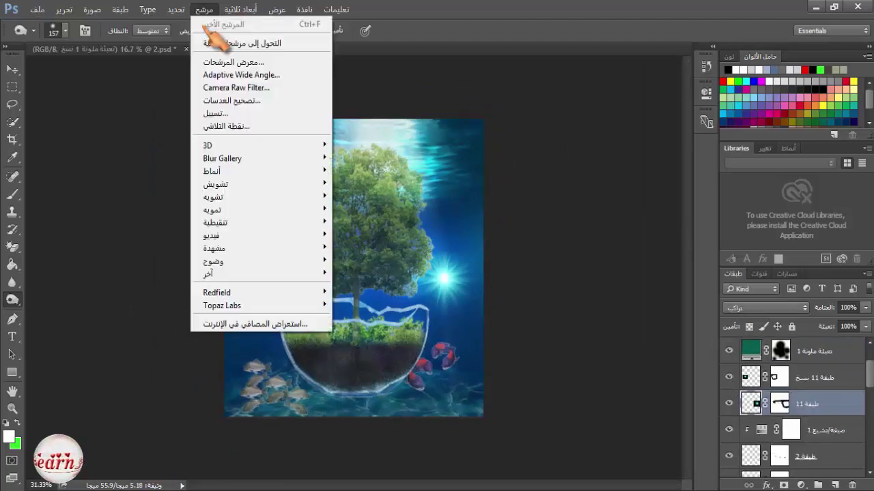
mouse_move(225, 209)
click(361, 325)
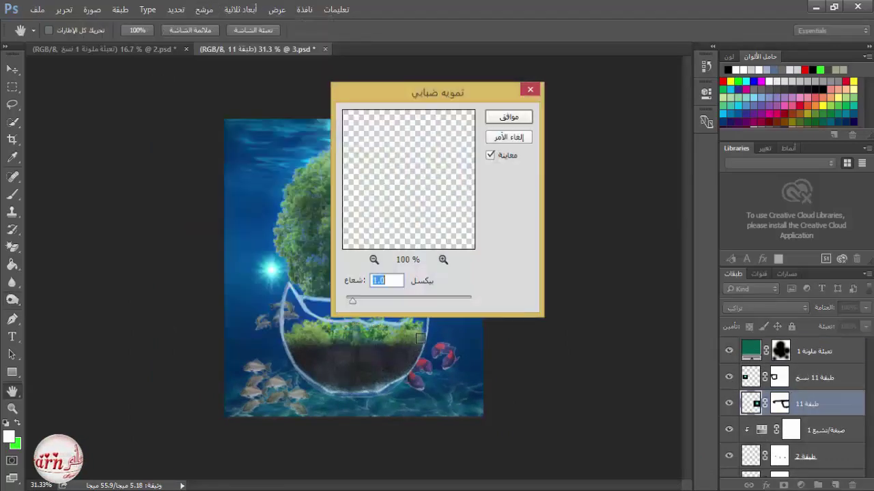
drag(411, 90, 605, 151)
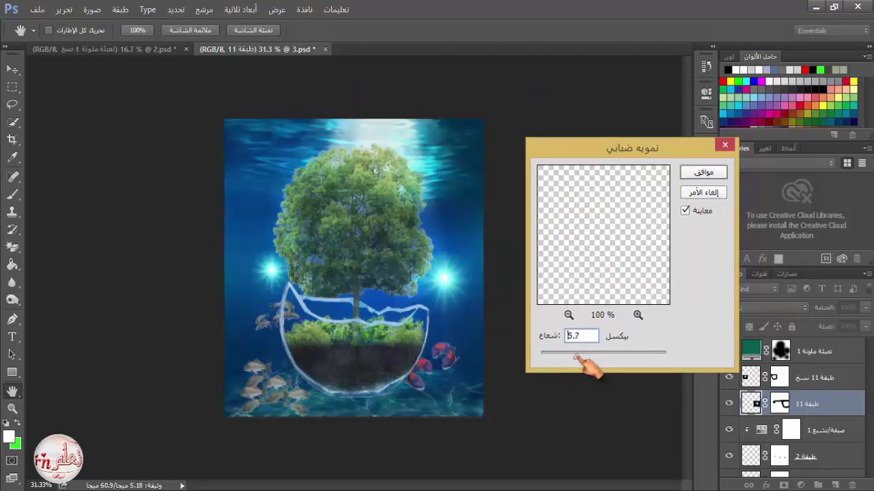
text(6.0)
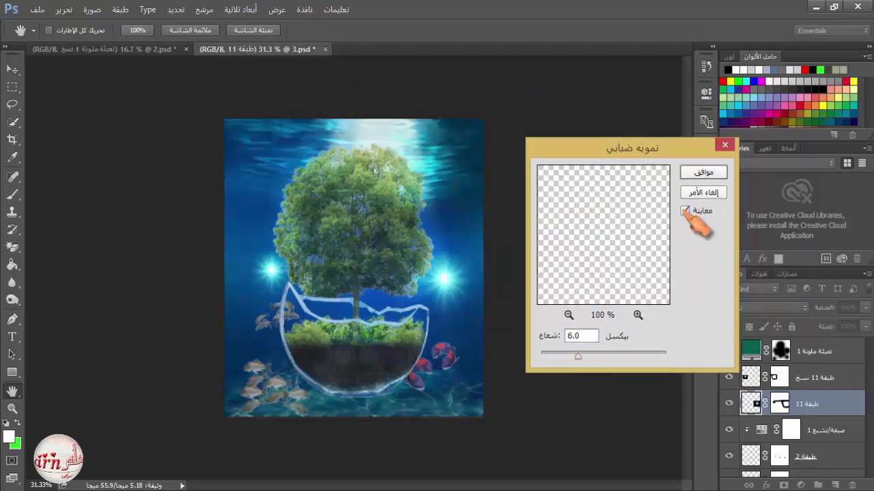
click(700, 173)
Apply a Gaussian Blur with a radius of 3.0 pixels to the copied star glow layer
key(alt+bracketright)
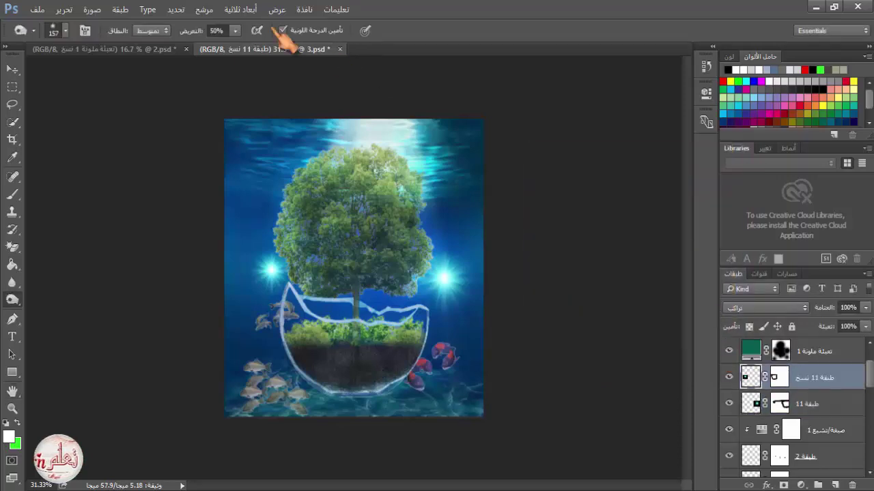
click(205, 10)
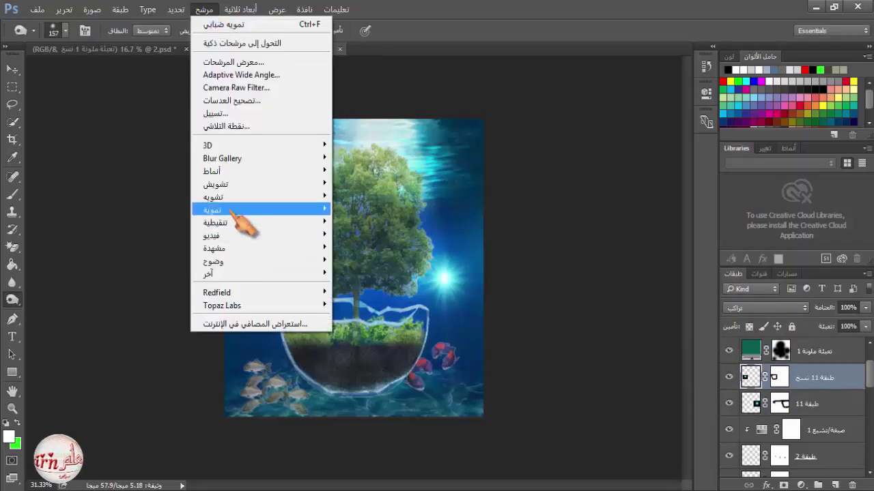
mouse_move(300, 210)
click(361, 333)
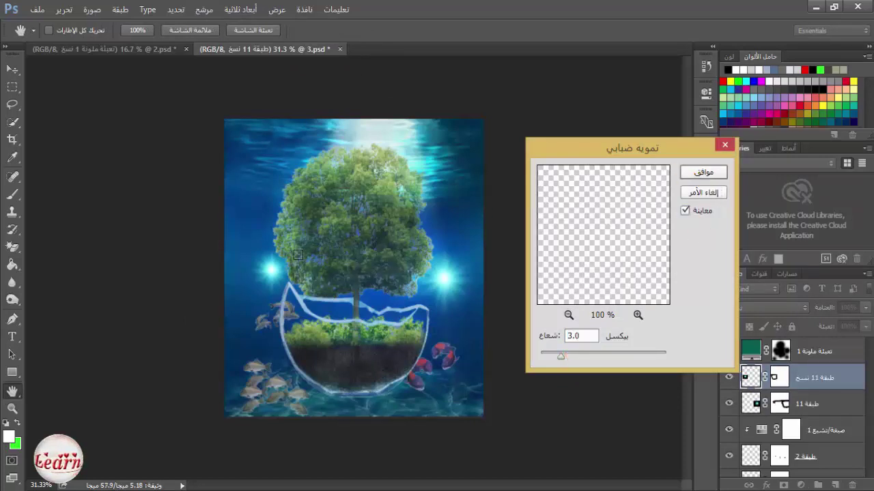
click(703, 172)
key(o)
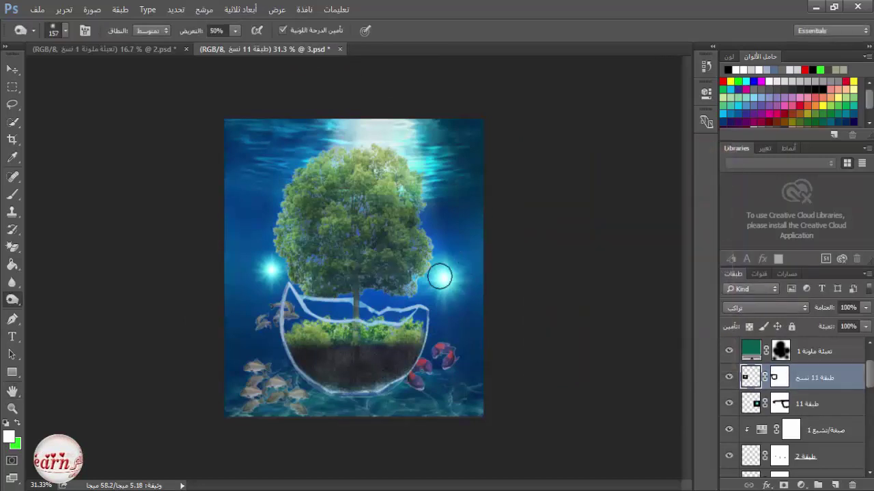
key(v)
scroll(352, 268, down, 1)
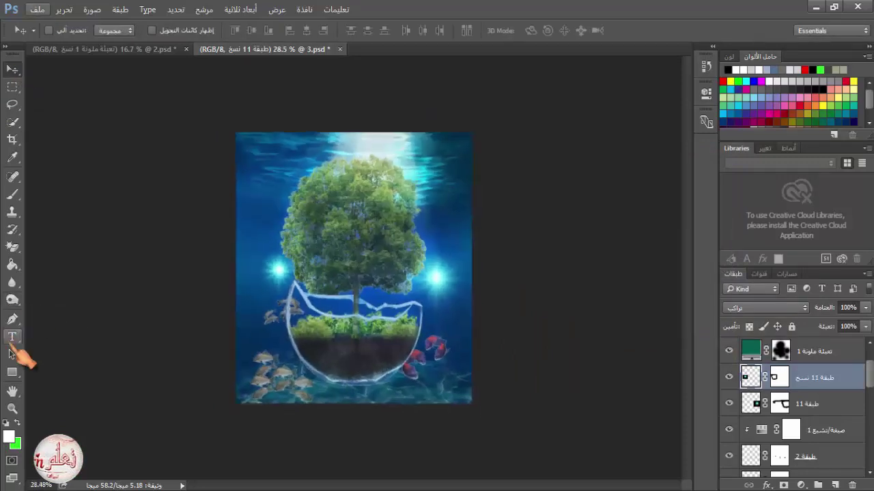
click(11, 299)
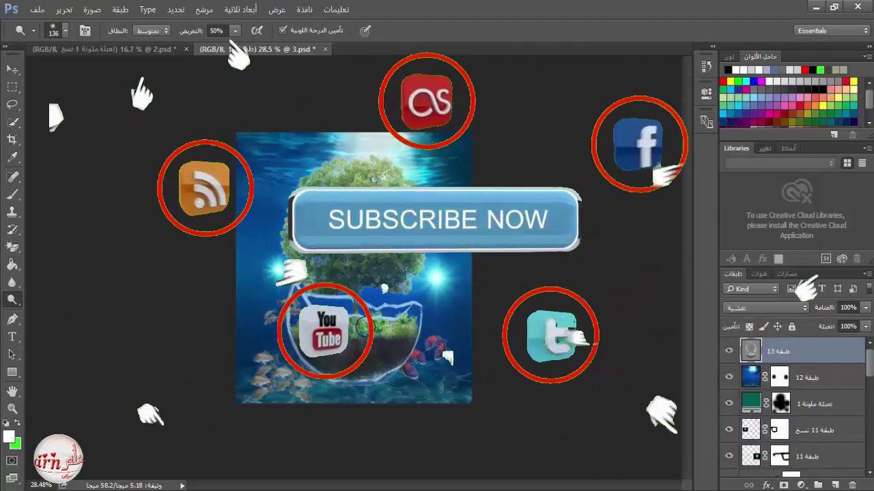
scroll(376, 335, down, 1)
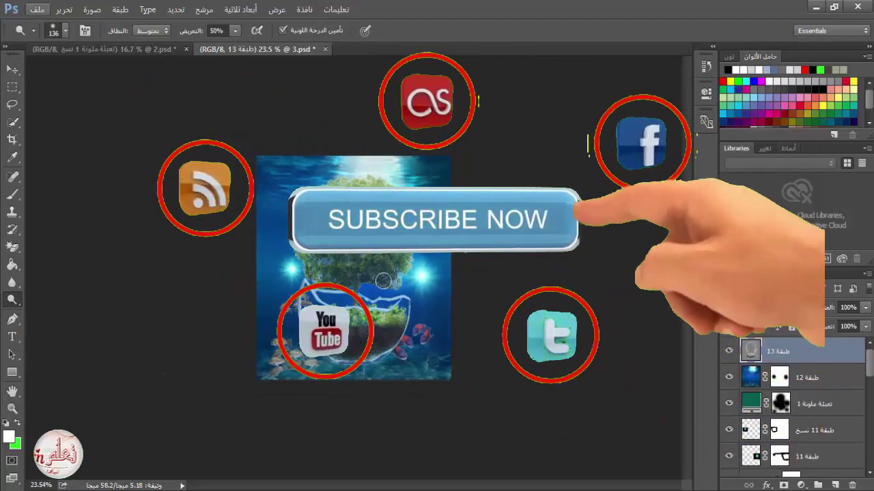
scroll(365, 342, up, 2)
click(14, 69)
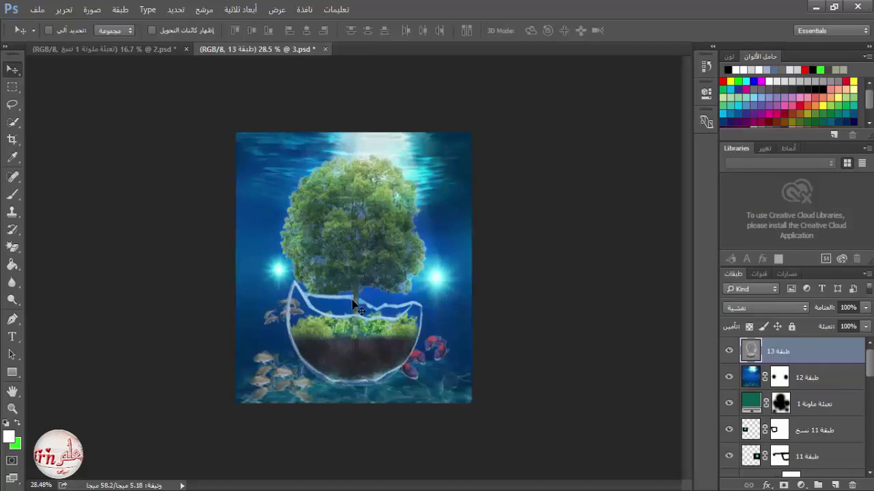
scroll(353, 273, up, 2)
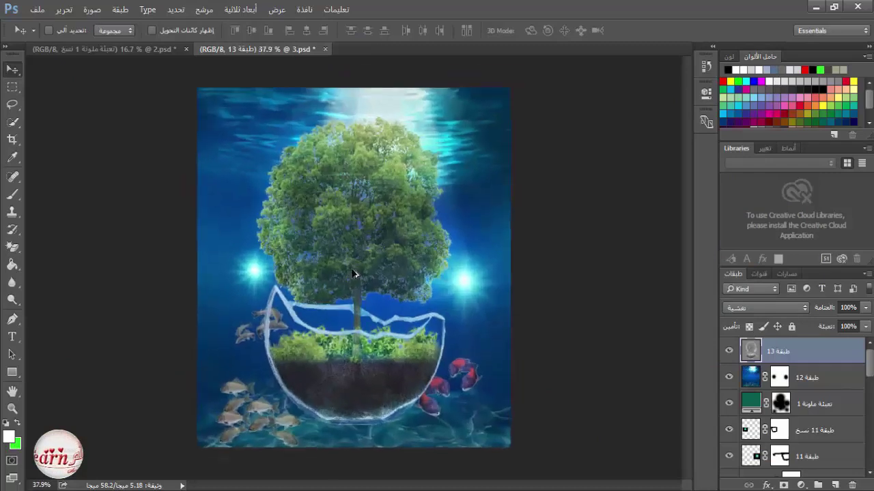
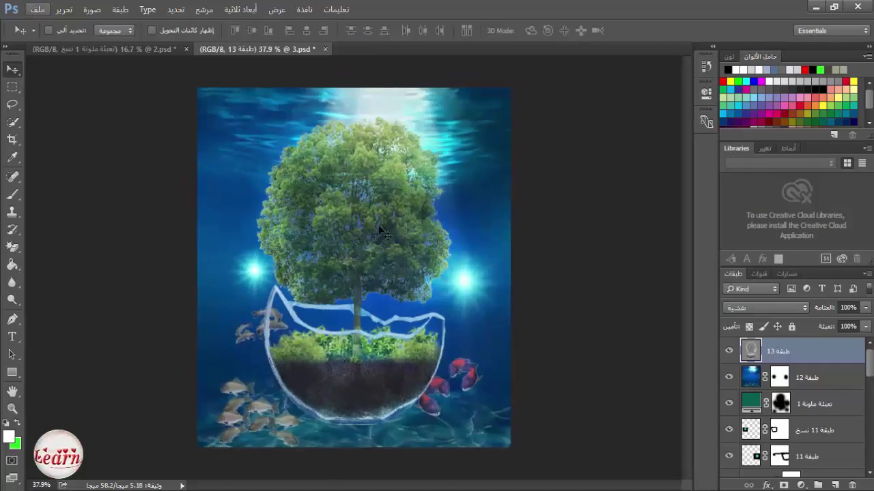
Paint black on the water overlay layer's mask over the tree, bowl and fish with a 483 px brush at 33% opacity
click(767, 379)
click(13, 194)
mouse_move(320, 192)
mouse_down()
mouse_move(359, 181)
mouse_move(343, 217)
mouse_move(369, 174)
mouse_up()
right_click(351, 173)
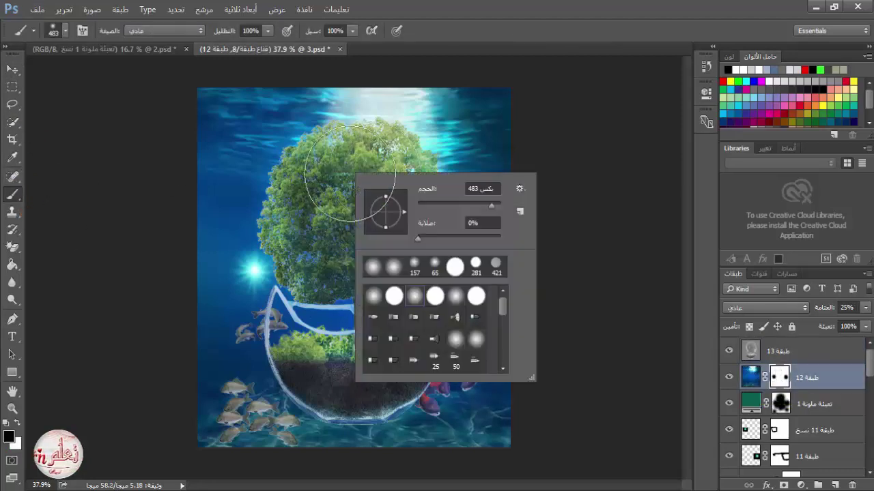
click(267, 31)
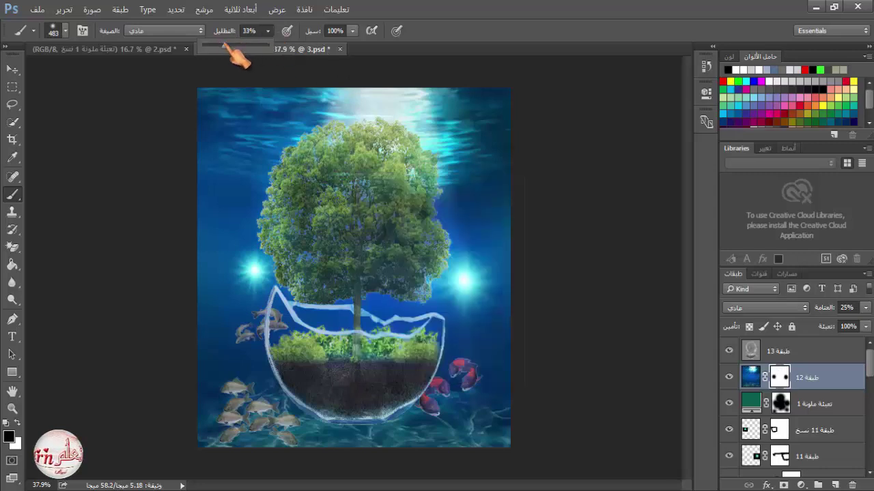
mouse_move(322, 196)
mouse_down()
mouse_move(370, 185)
mouse_move(316, 248)
mouse_move(354, 252)
mouse_move(383, 189)
mouse_move(359, 179)
mouse_move(324, 196)
mouse_move(326, 235)
mouse_move(393, 234)
mouse_move(319, 229)
mouse_move(372, 185)
mouse_move(345, 258)
mouse_move(324, 265)
mouse_move(309, 232)
mouse_move(369, 193)
mouse_move(394, 212)
mouse_move(407, 264)
mouse_move(430, 263)
mouse_move(377, 259)
mouse_move(303, 234)
mouse_move(318, 262)
mouse_move(268, 414)
mouse_up()
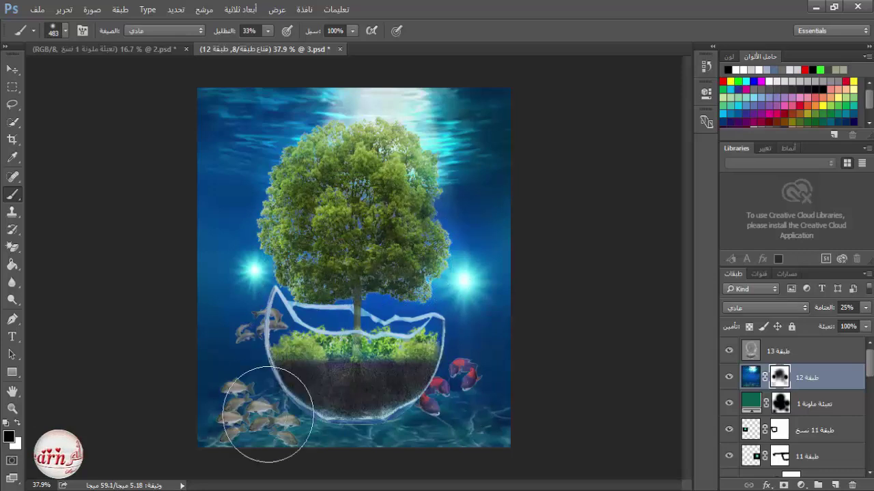
click(268, 415)
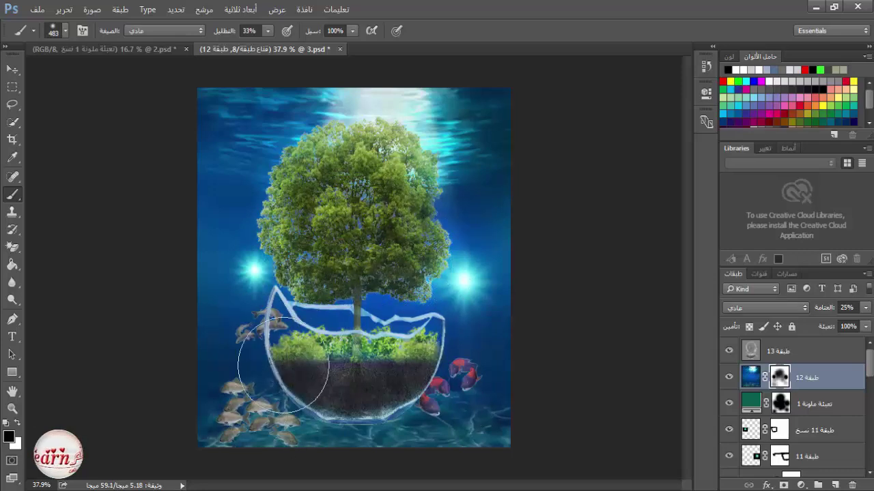
Compare the image with and without the masked water overlay layer, checking it up close and as a whole
click(731, 377)
click(731, 377)
click(729, 377)
click(729, 377)
click(729, 377)
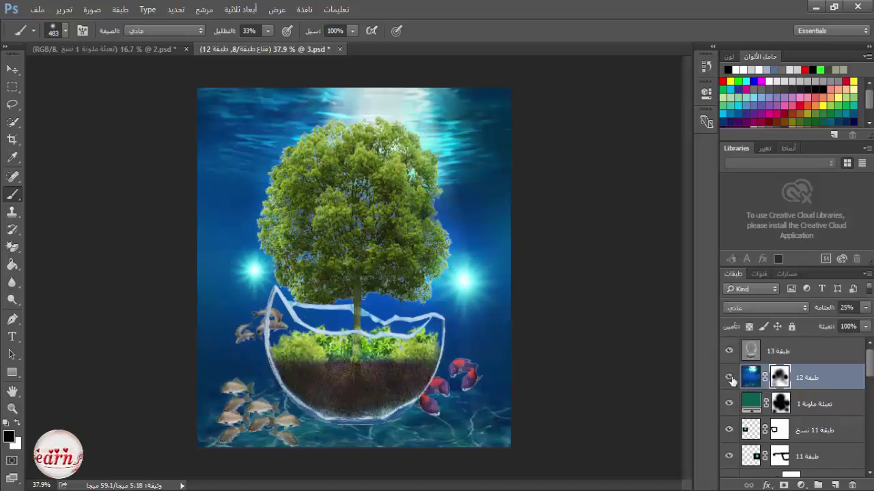
click(16, 74)
scroll(415, 334, down, 4)
scroll(415, 333, up, 4)
scroll(415, 333, down, 2)
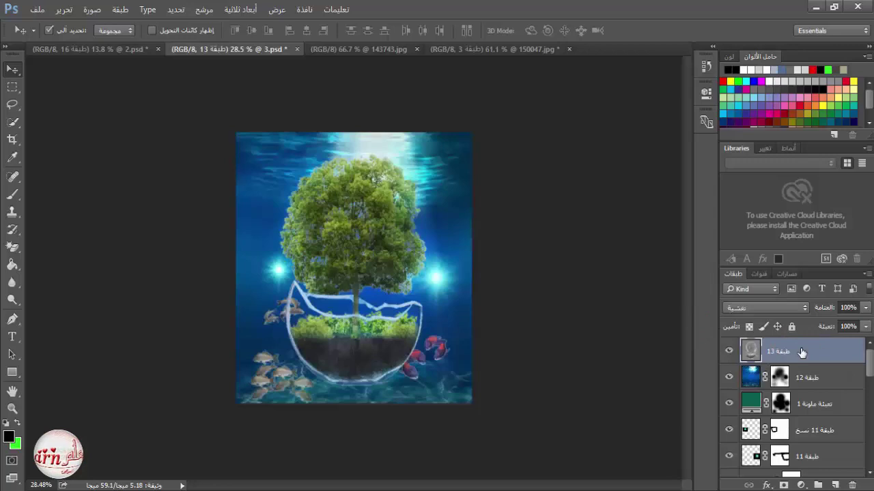
Stamp all visible layers into a new layer on top of the stack and open it in Topaz photoFXlab
key(ctrl+alt+shift+e)
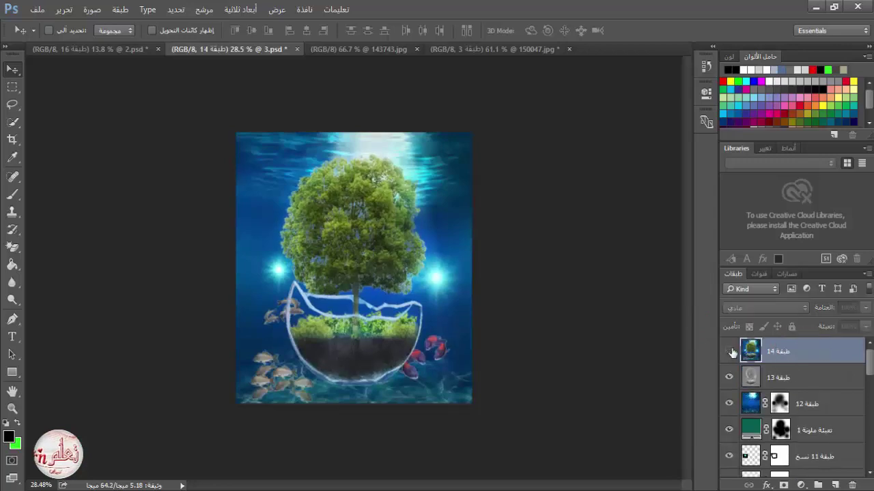
click(204, 9)
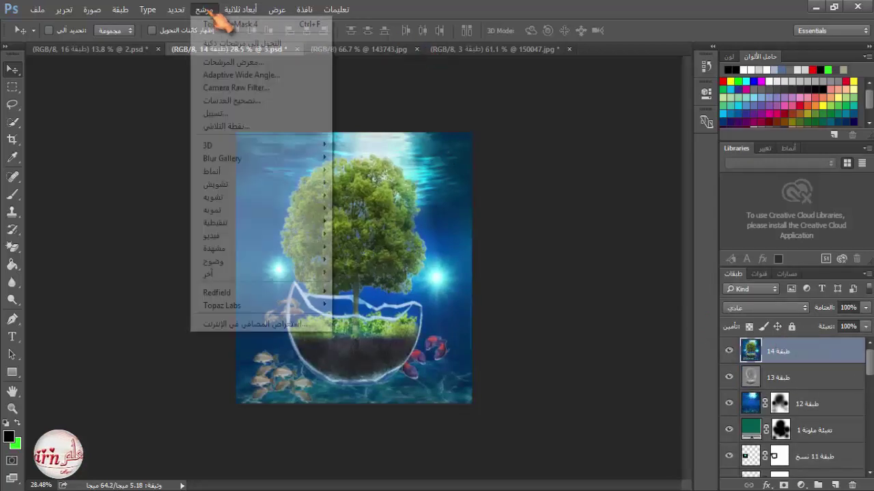
mouse_move(246, 305)
click(403, 420)
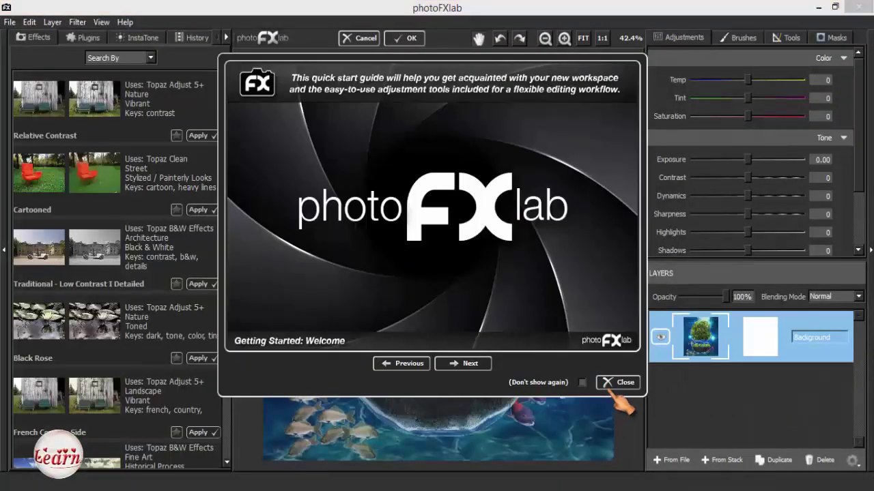
click(607, 384)
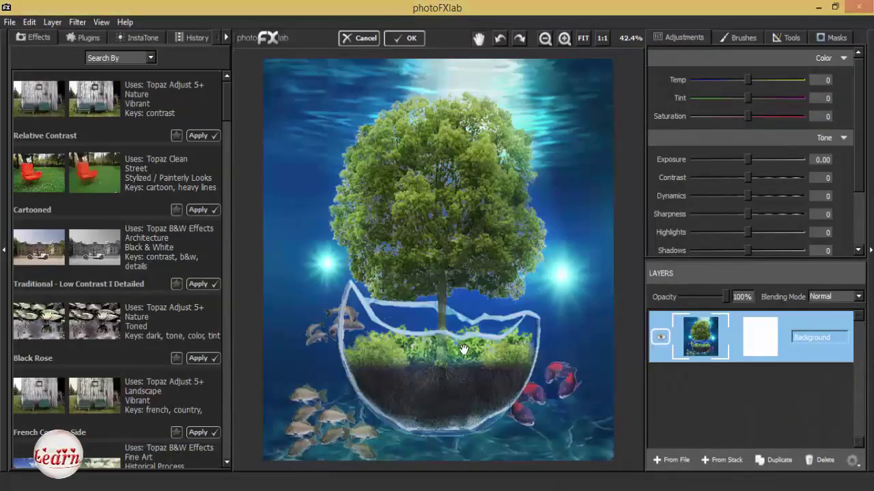
Set the color temperature to -11, exposure to 0.62 and contrast to 30 for the merged image
mouse_move(749, 161)
mouse_down()
mouse_move(763, 167)
mouse_move(745, 177)
mouse_move(766, 179)
mouse_move(759, 161)
mouse_up()
drag(748, 79, 741, 80)
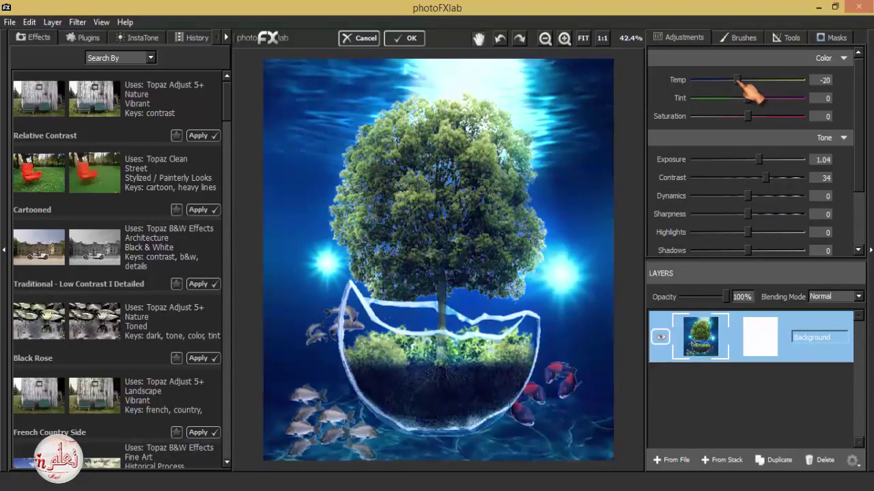
mouse_move(768, 161)
mouse_down()
mouse_move(758, 162)
mouse_move(762, 178)
mouse_up()
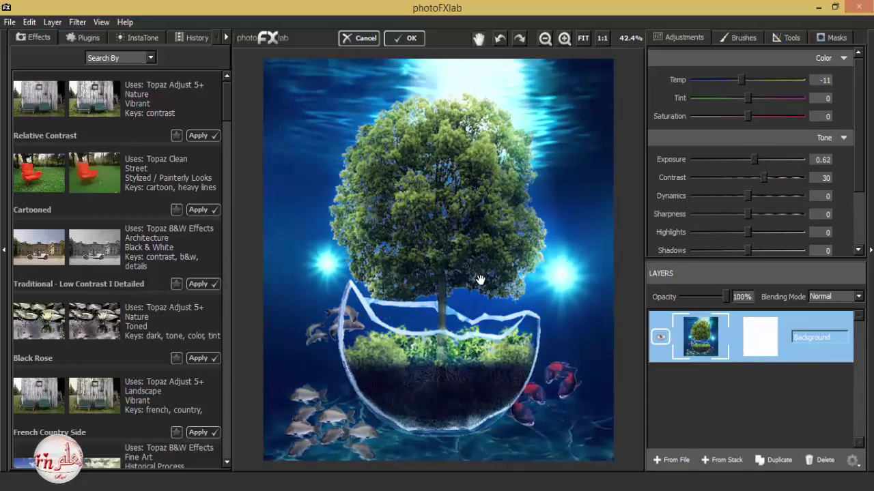
Set Dynamics to -79, Sharpness to 53, Highlights to 44 and Shadows to 10, then apply the adjustments and compare the layer's before and after
drag(751, 197, 704, 196)
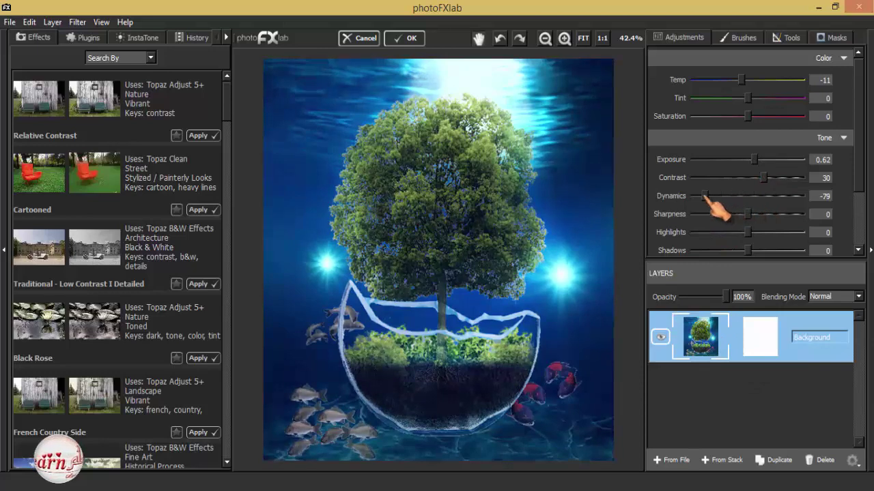
drag(747, 215, 770, 253)
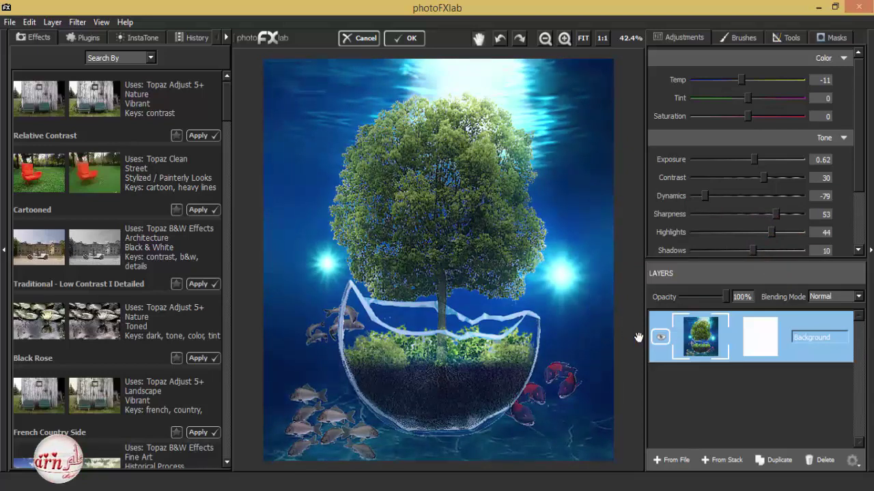
click(660, 337)
click(659, 337)
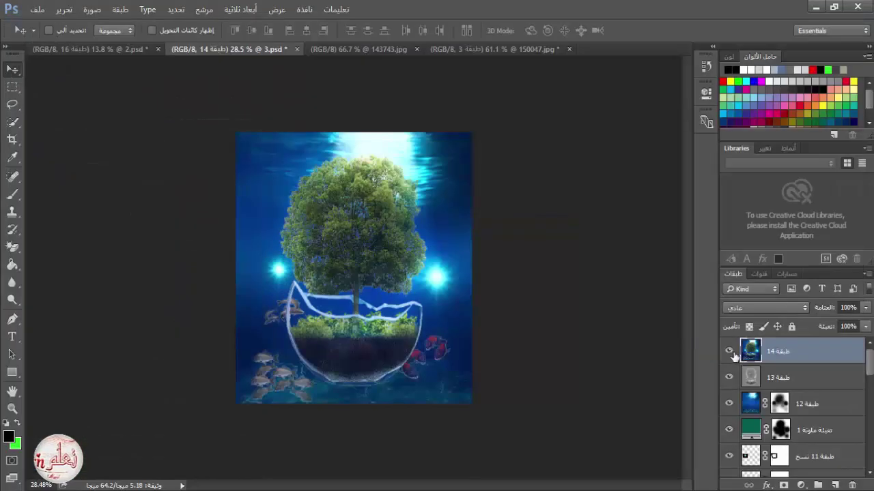
click(730, 352)
click(730, 352)
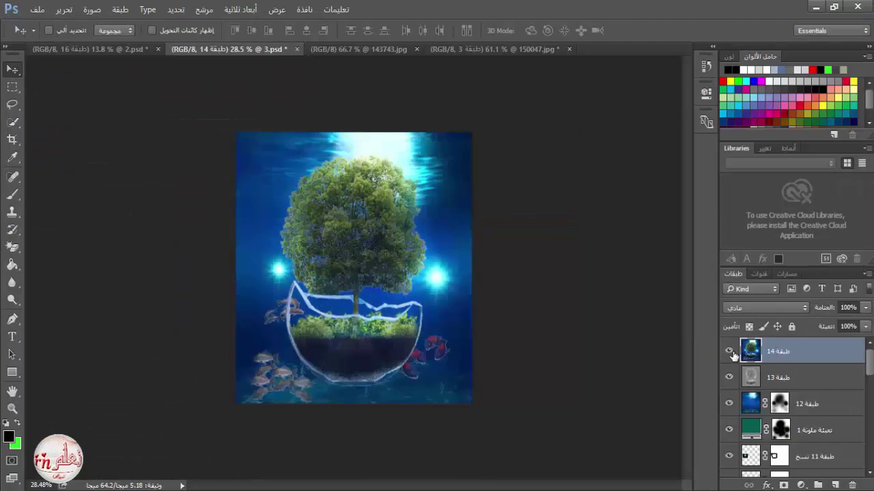
click(730, 351)
click(730, 351)
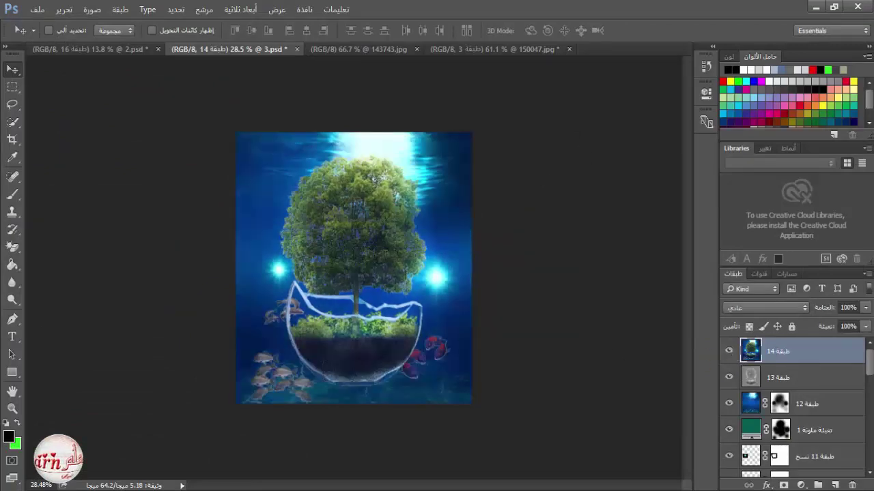
Switch from Photoshop to the YouTube video page, subscribe to the Learn channel and turn on all notifications for it
click(815, 7)
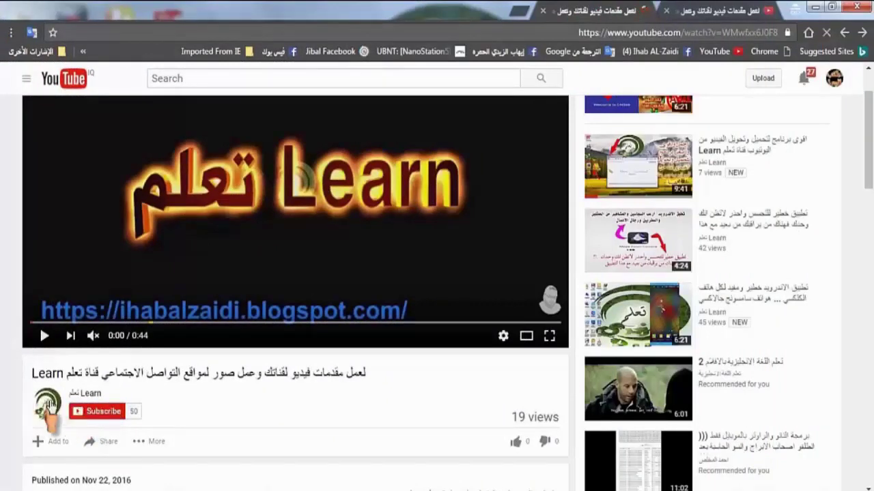
click(102, 415)
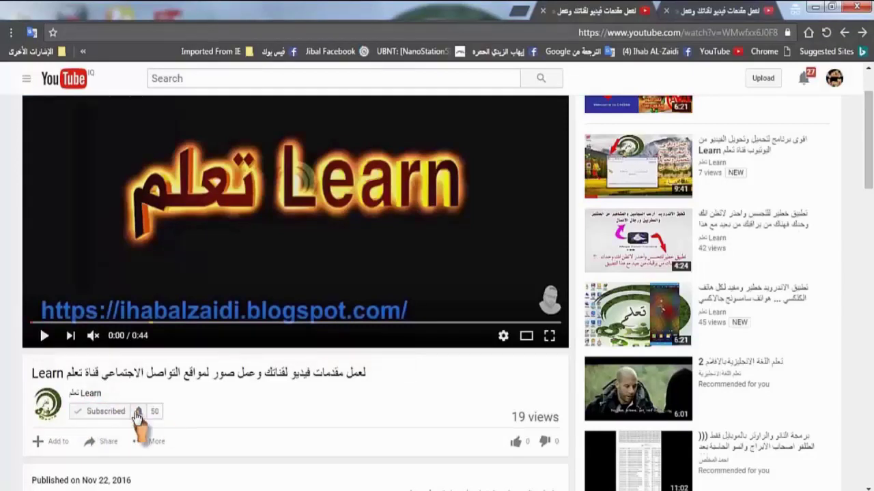
click(139, 412)
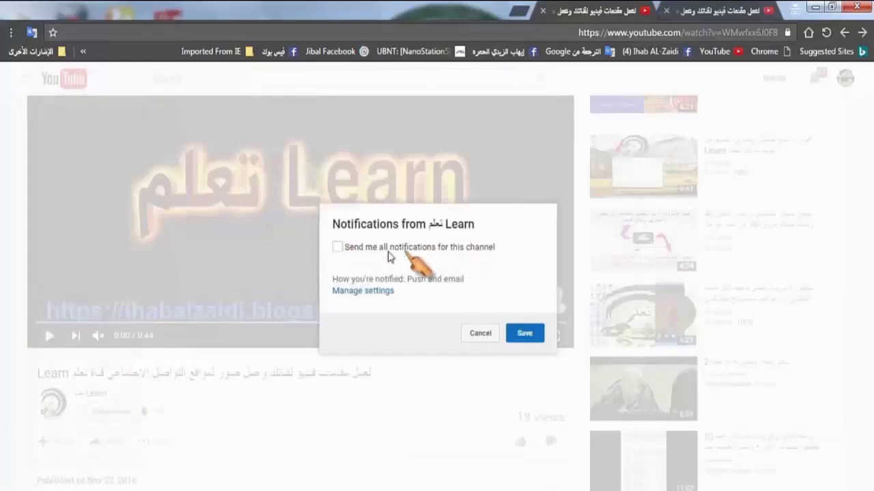
click(334, 248)
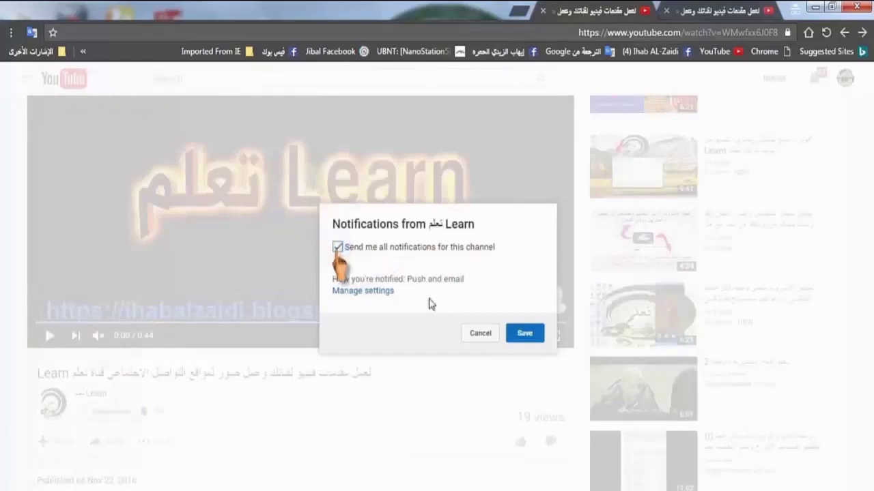
click(524, 334)
Like the Learn channel's video and show its sharing options with the video link
scroll(384, 357, down, 1)
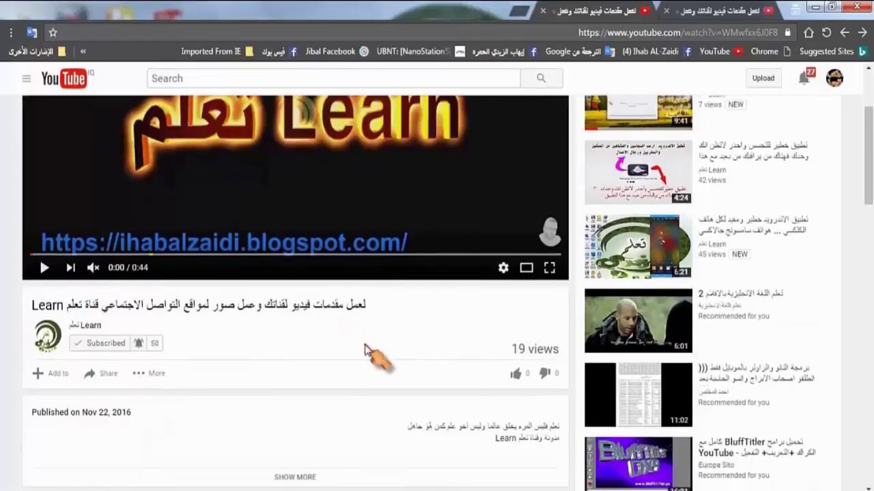
scroll(368, 353, down, 1)
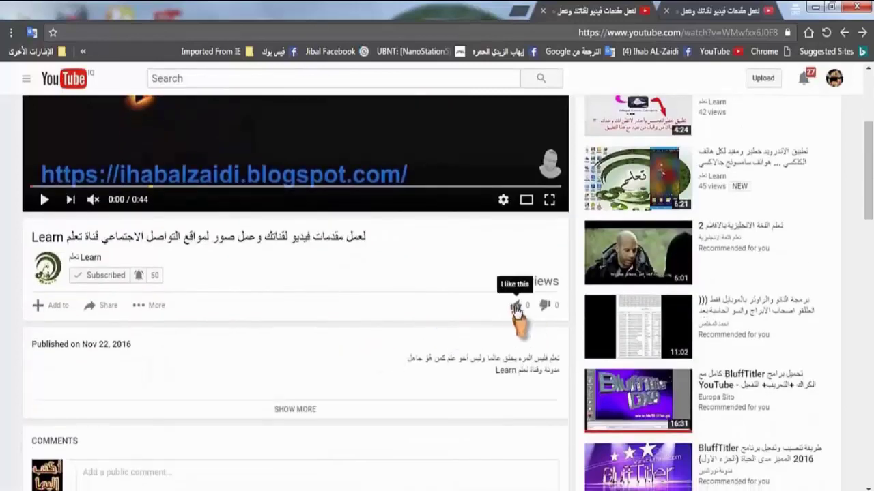
click(516, 307)
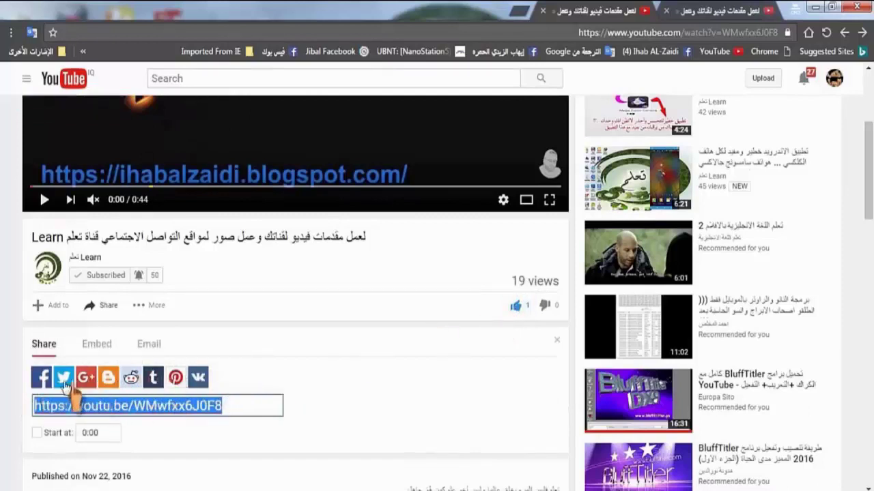
Open the public comment field below the video for writing a new comment
scroll(360, 387, down, 3)
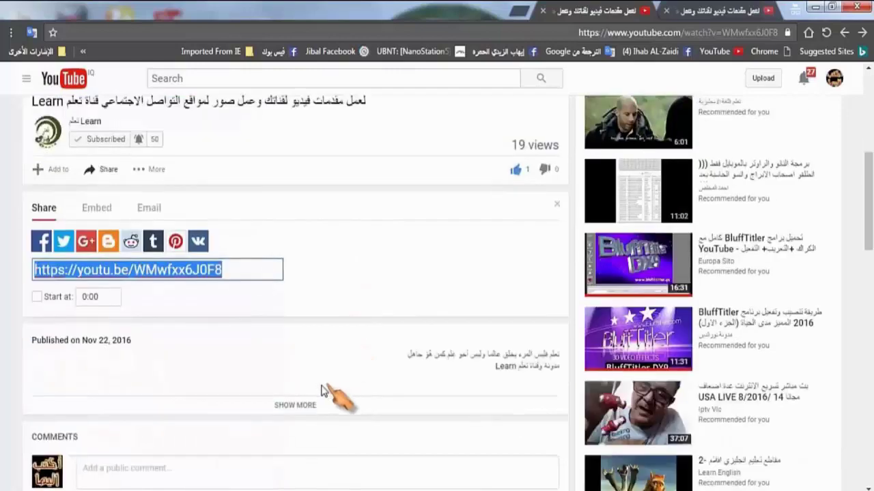
scroll(254, 431, down, 1)
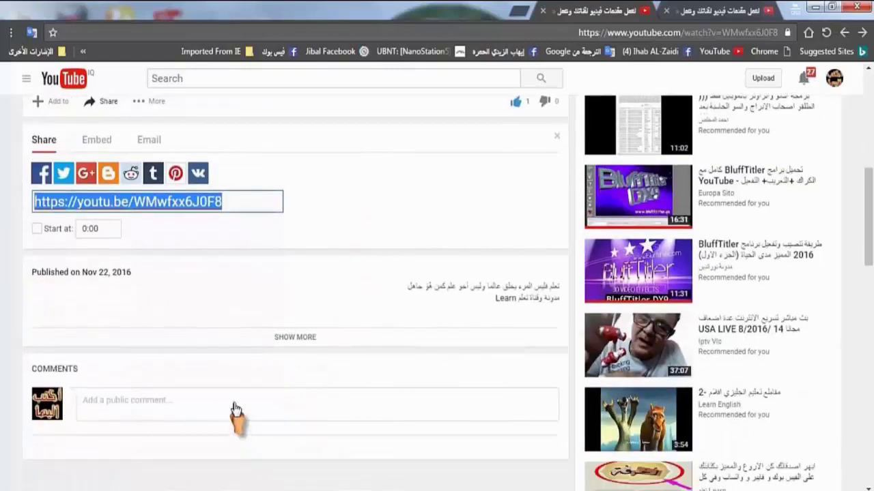
click(234, 404)
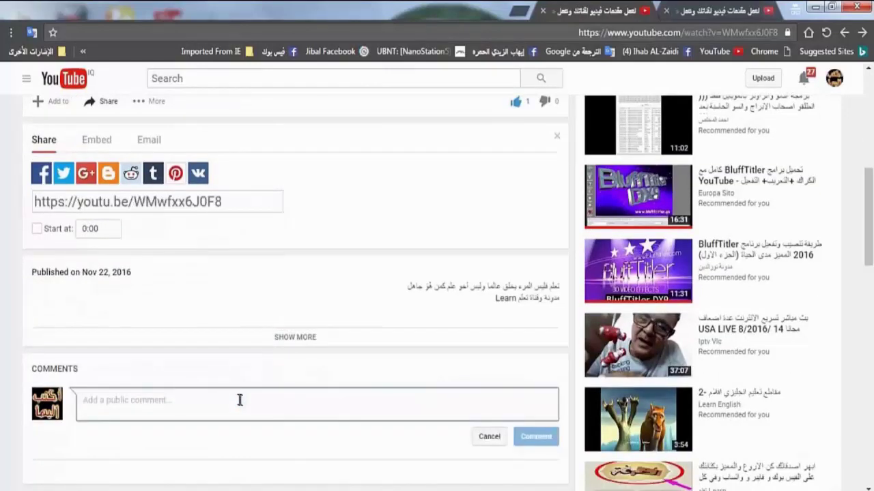